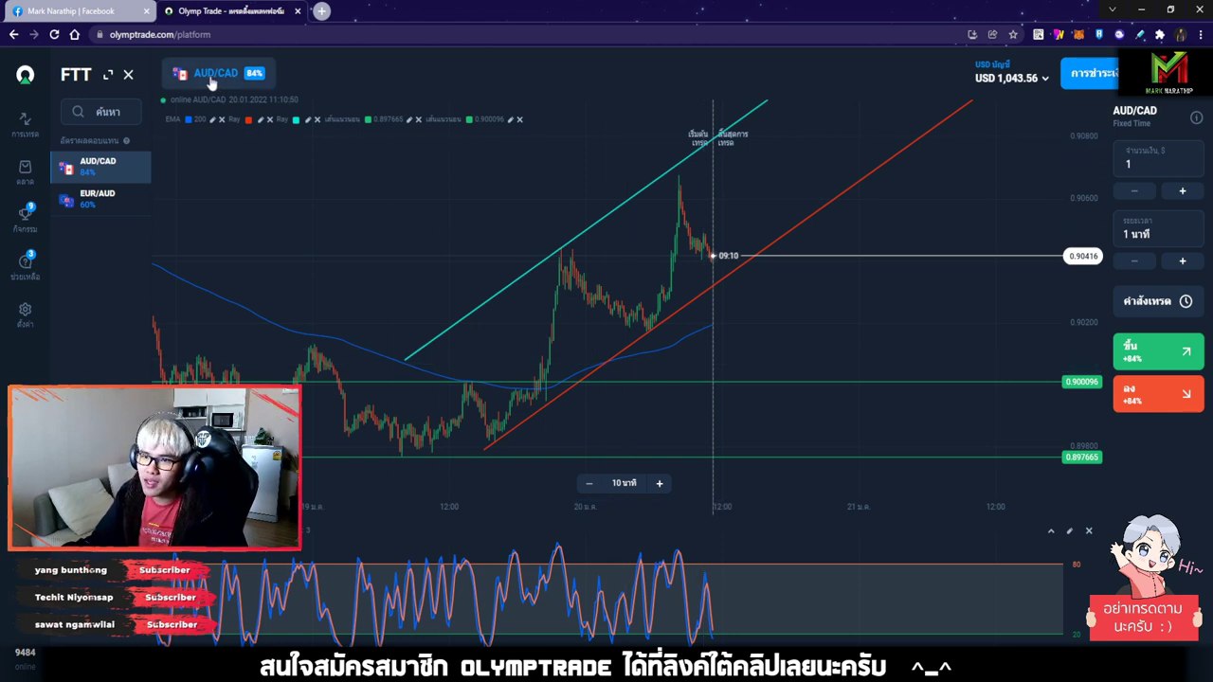
Load the EUR/AUD chart from the favourites list in place of AUD/CAD.
click(97, 198)
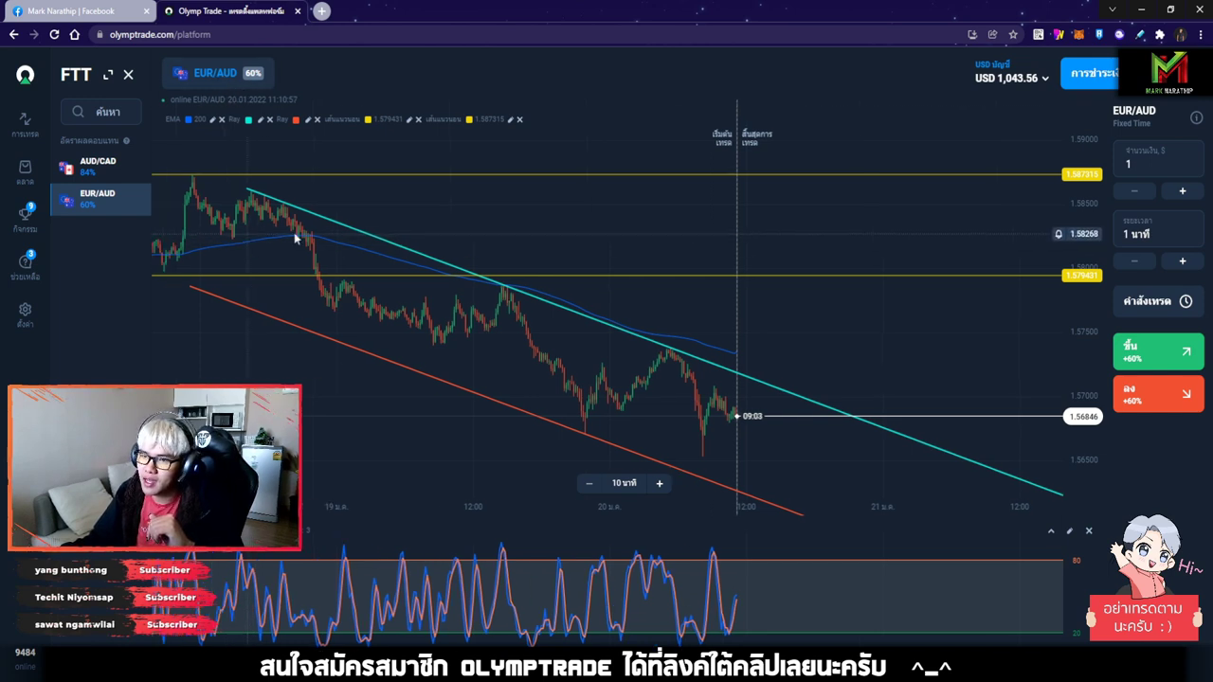
Pan across the EUR/AUD descending channel, then return to the AUD/CAD chart.
scroll(294, 232, left, 5)
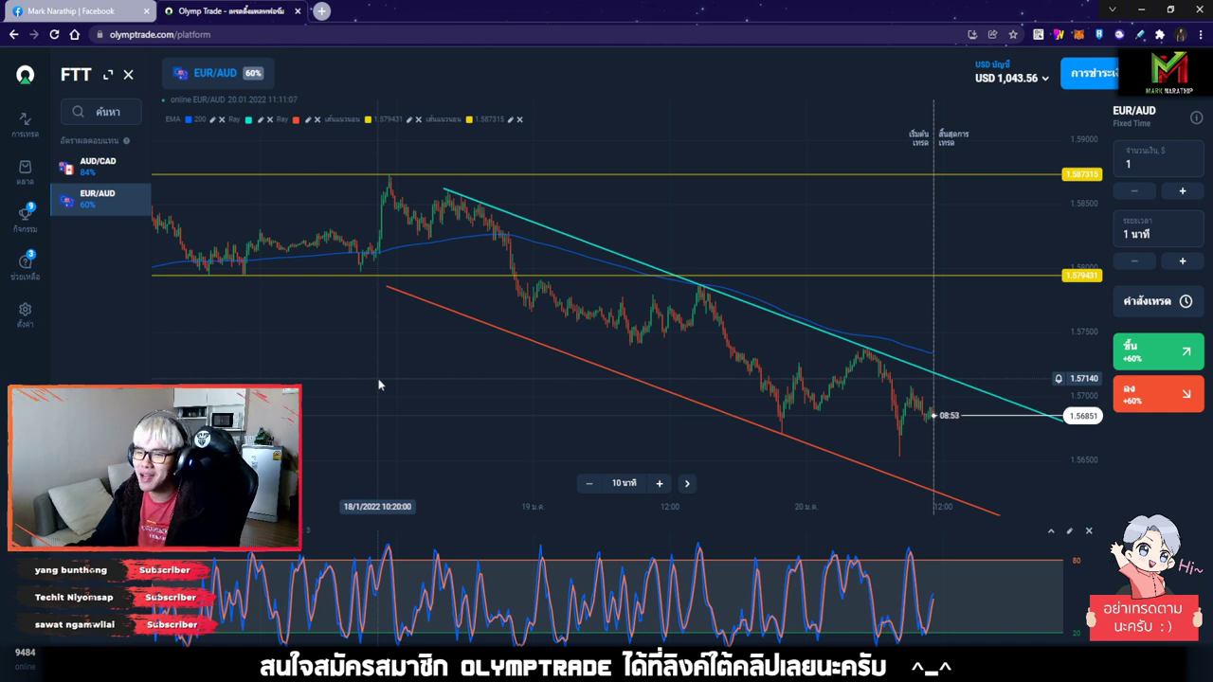
drag(649, 344, 358, 337)
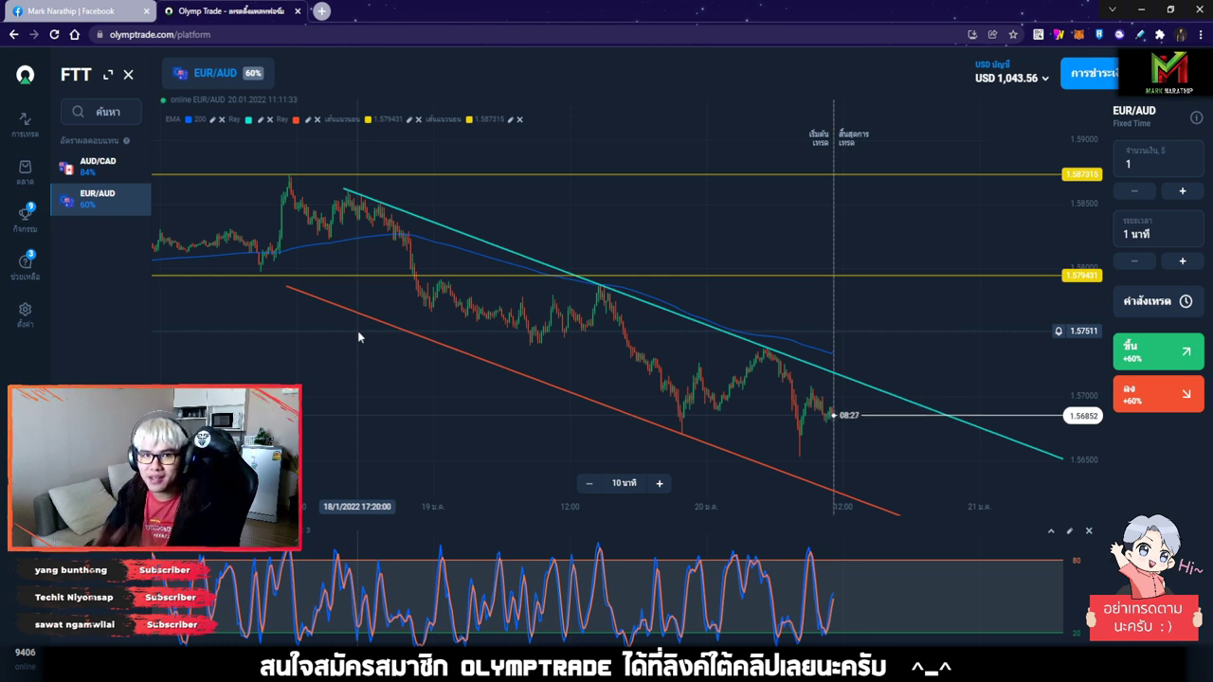
click(98, 163)
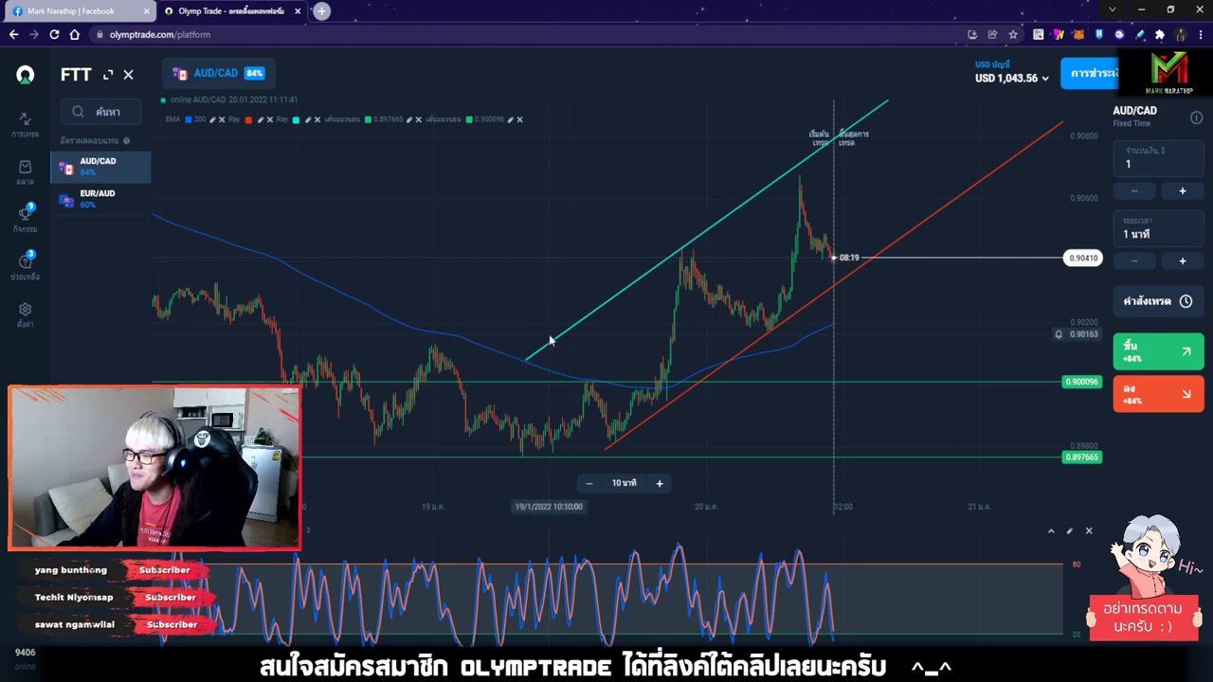
drag(885, 364, 750, 364)
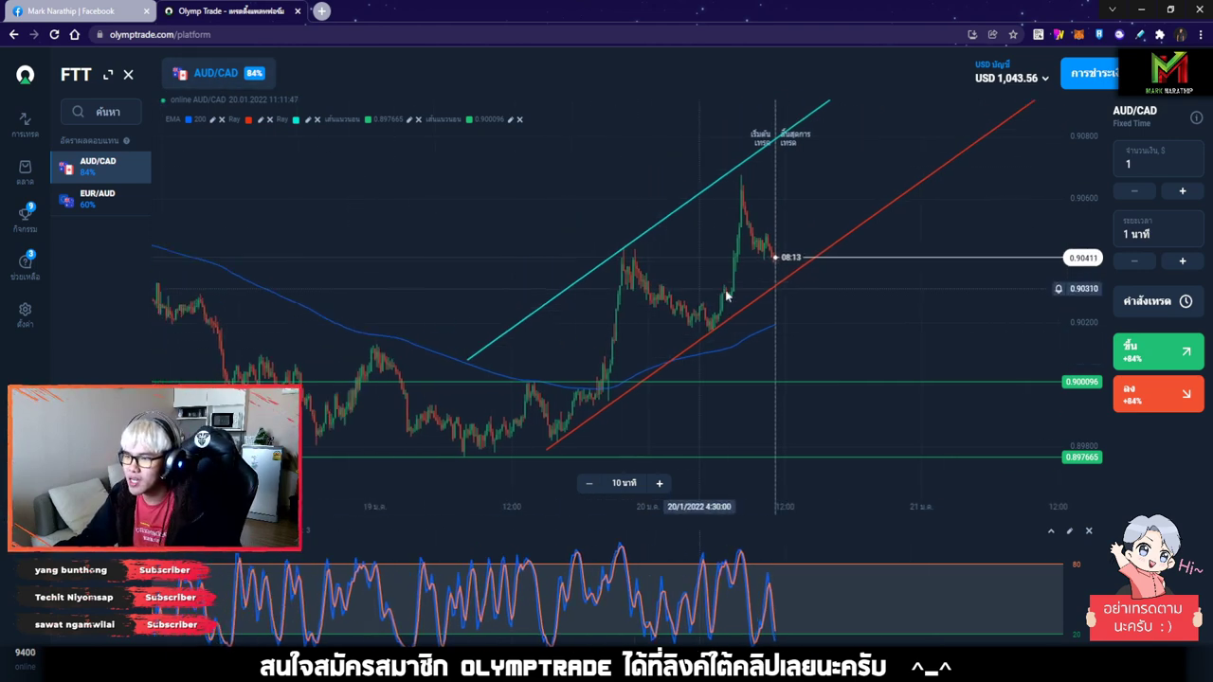
drag(600, 284, 764, 297)
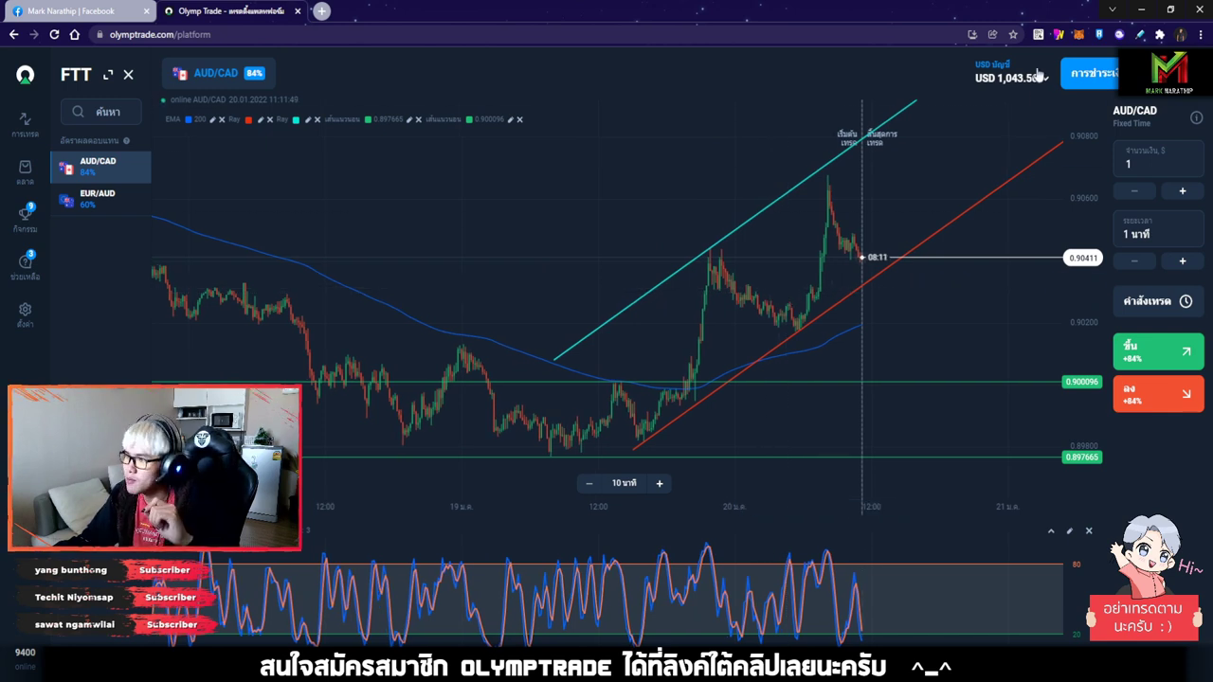
click(1058, 35)
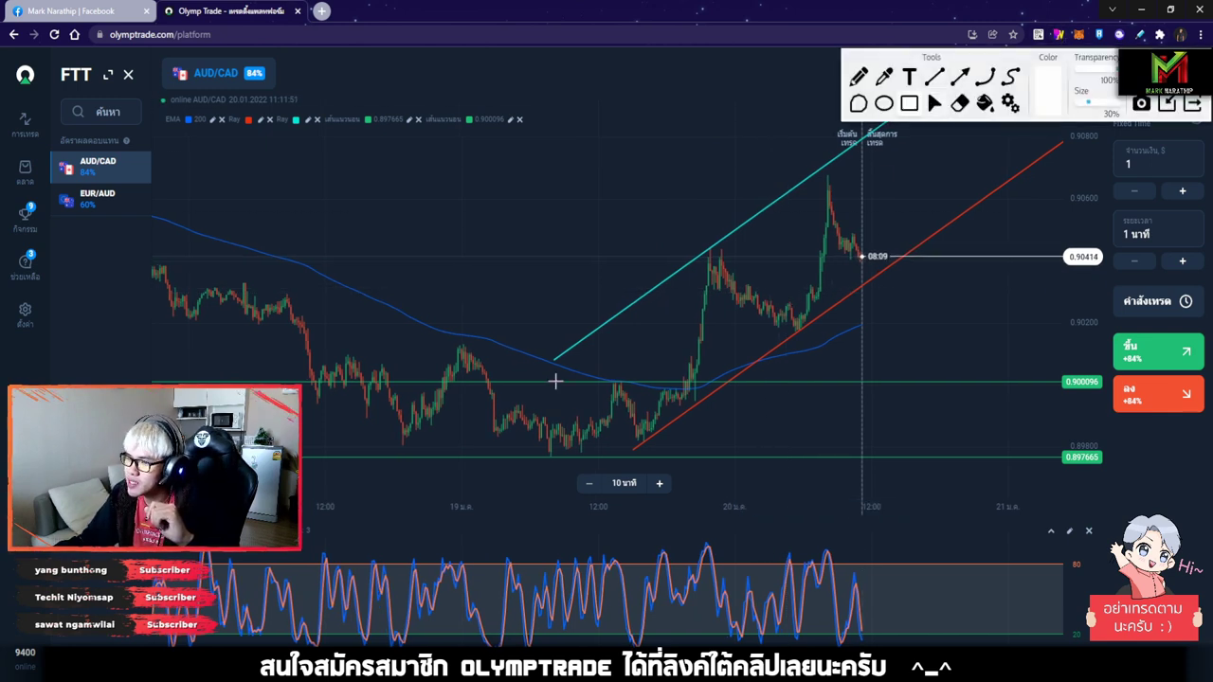
drag(302, 361, 759, 461)
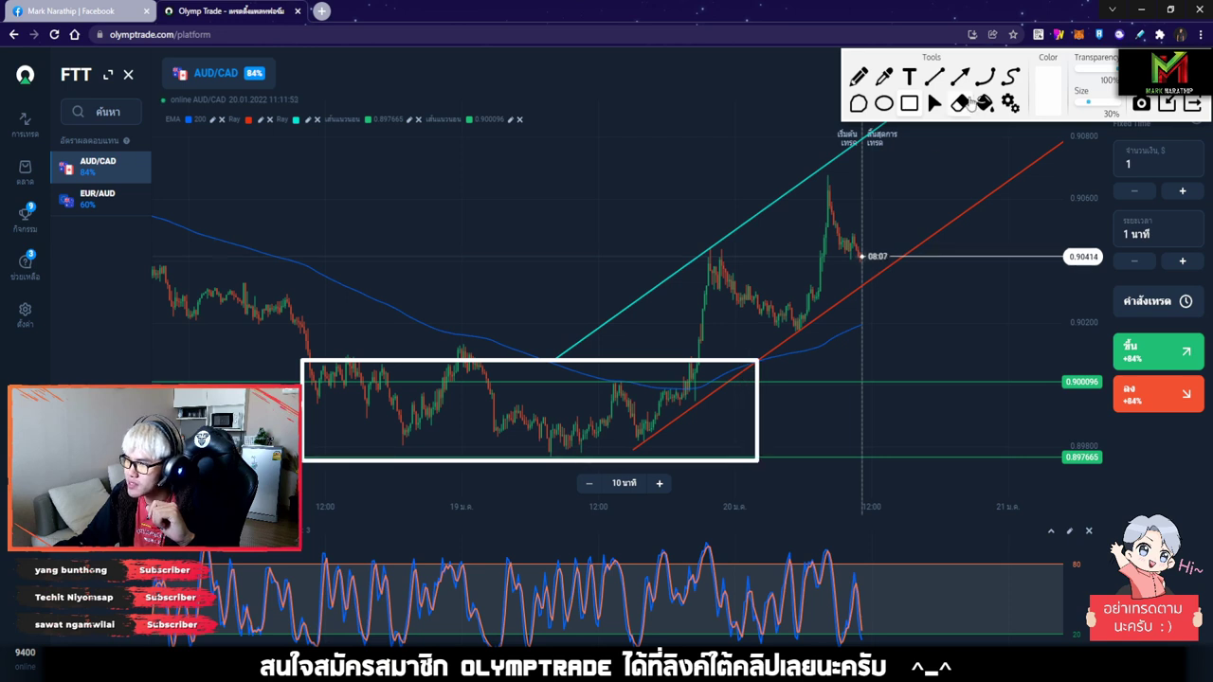
drag(644, 442, 932, 239)
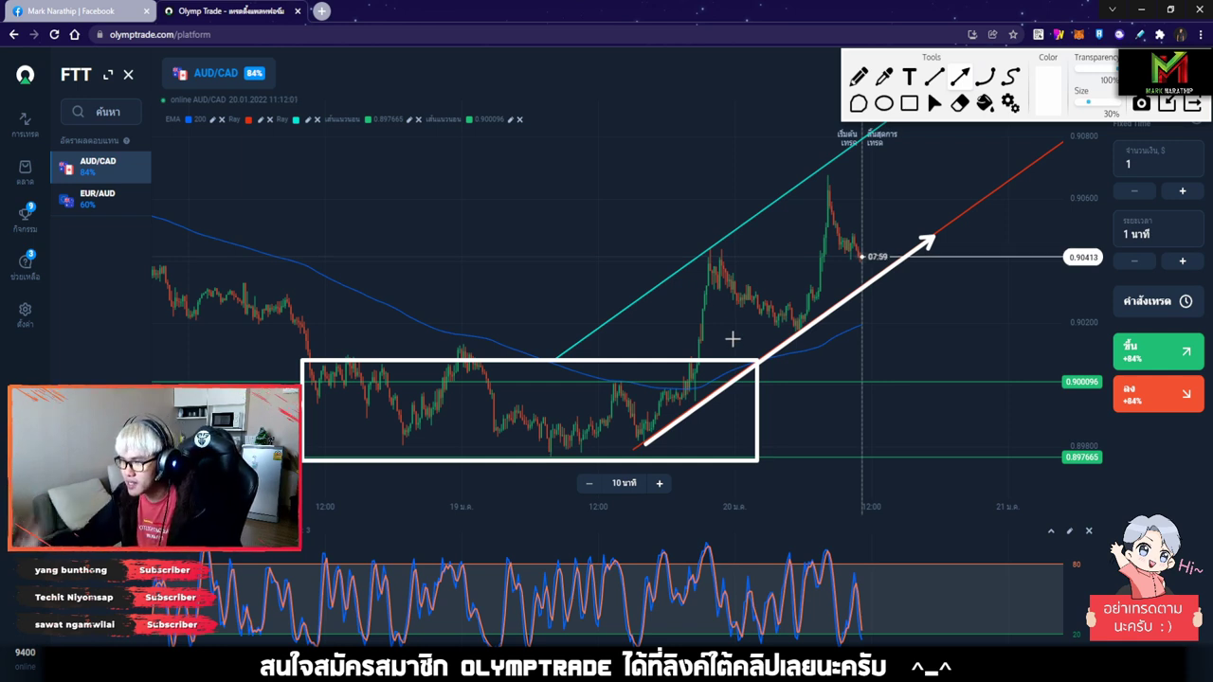
drag(557, 361, 840, 151)
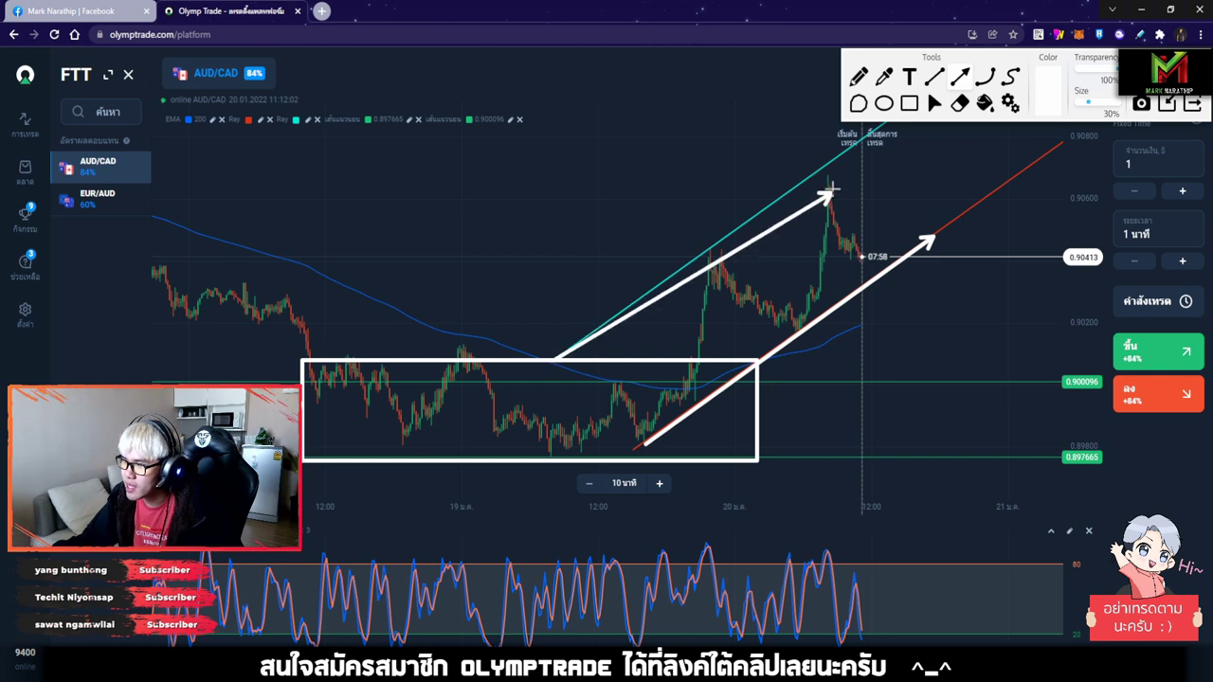
click(936, 103)
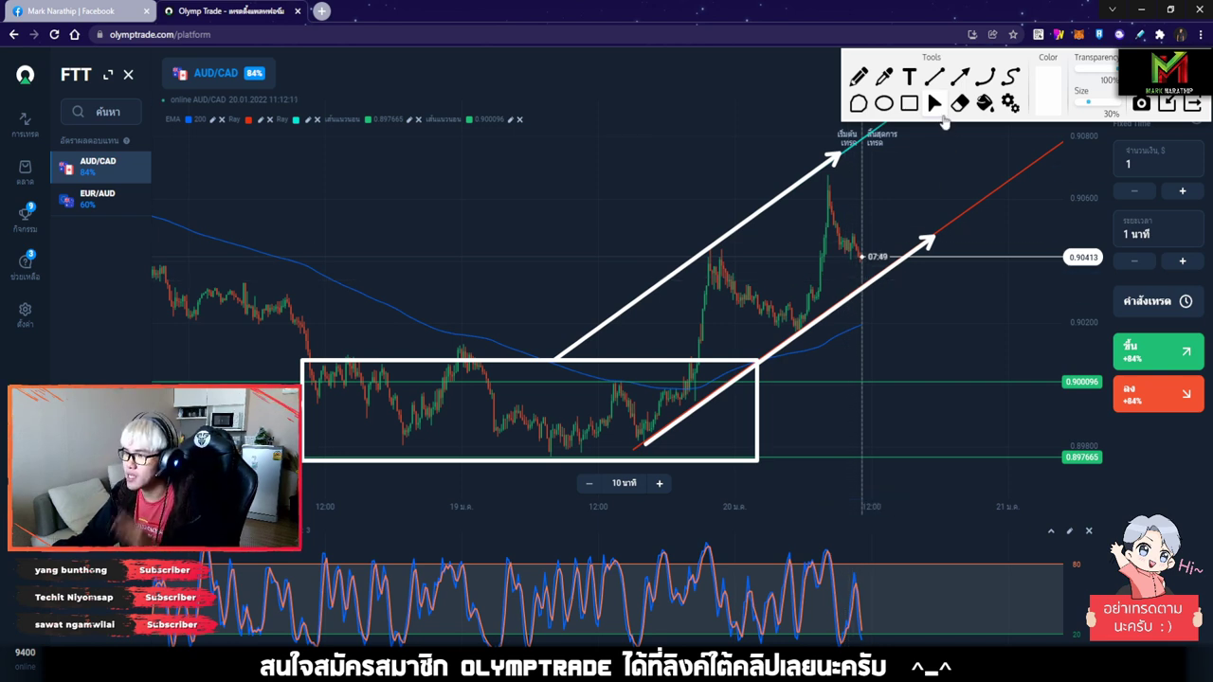
click(1193, 104)
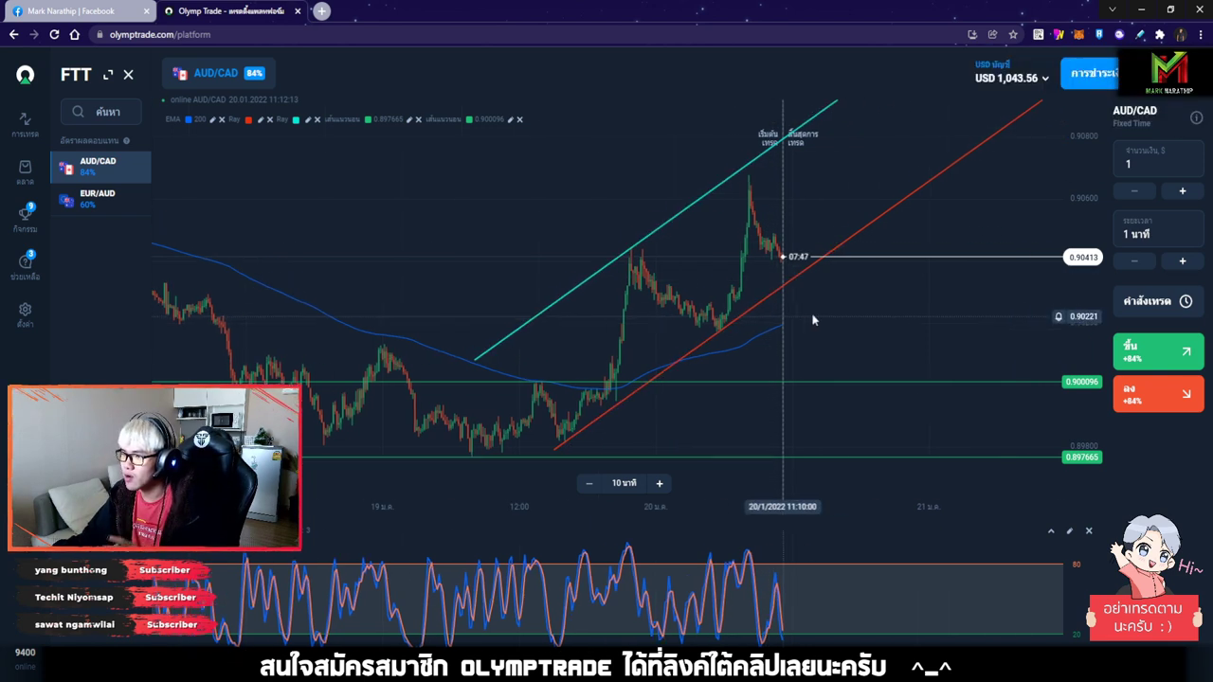
Re-angle the red AUD/CAD support line to a shallower slope along the lows.
drag(1004, 111, 904, 111)
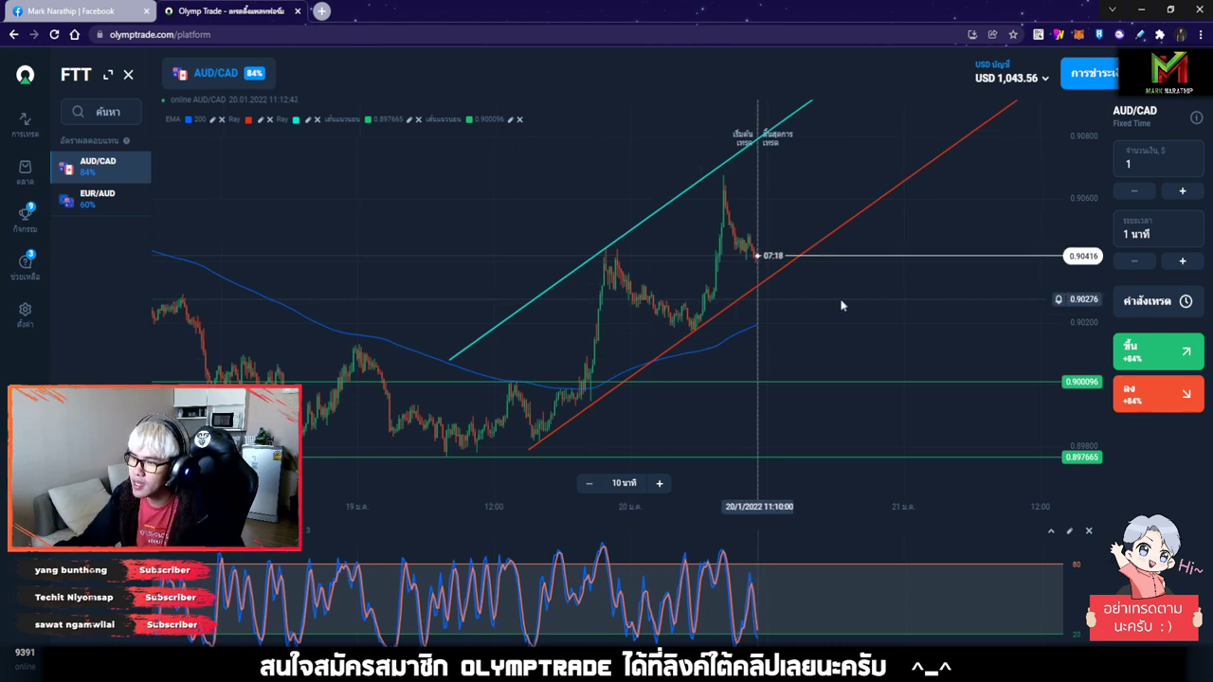
scroll(799, 294, right, 3)
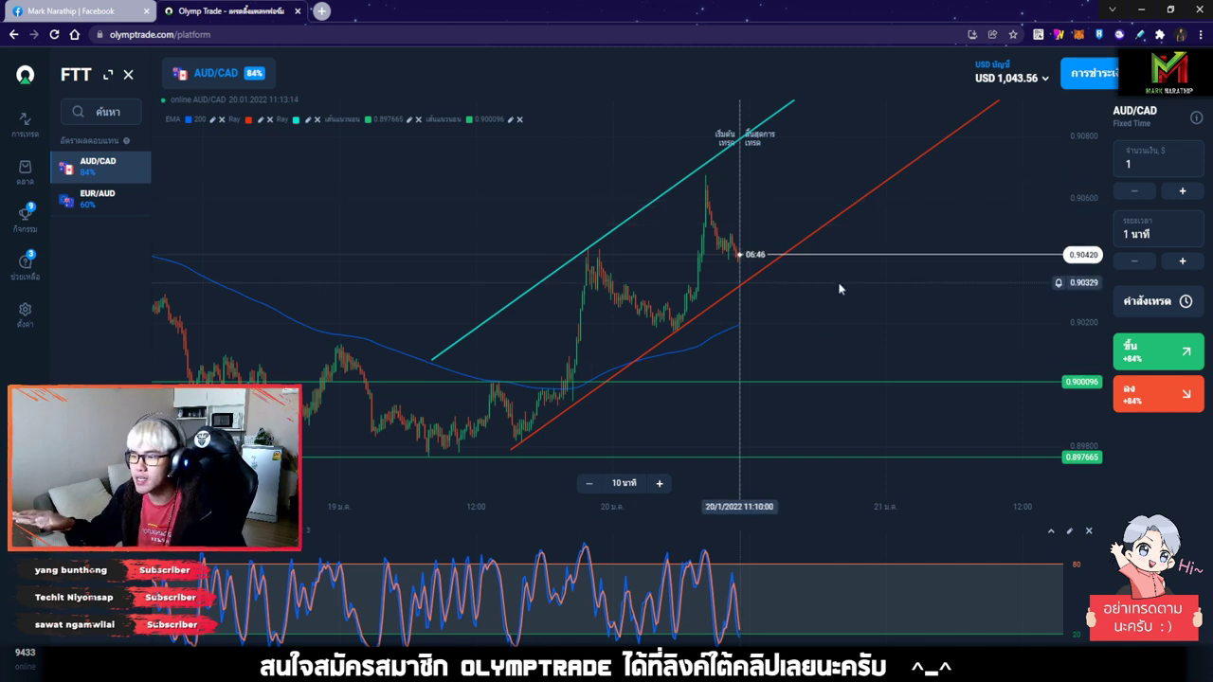
drag(808, 302, 910, 257)
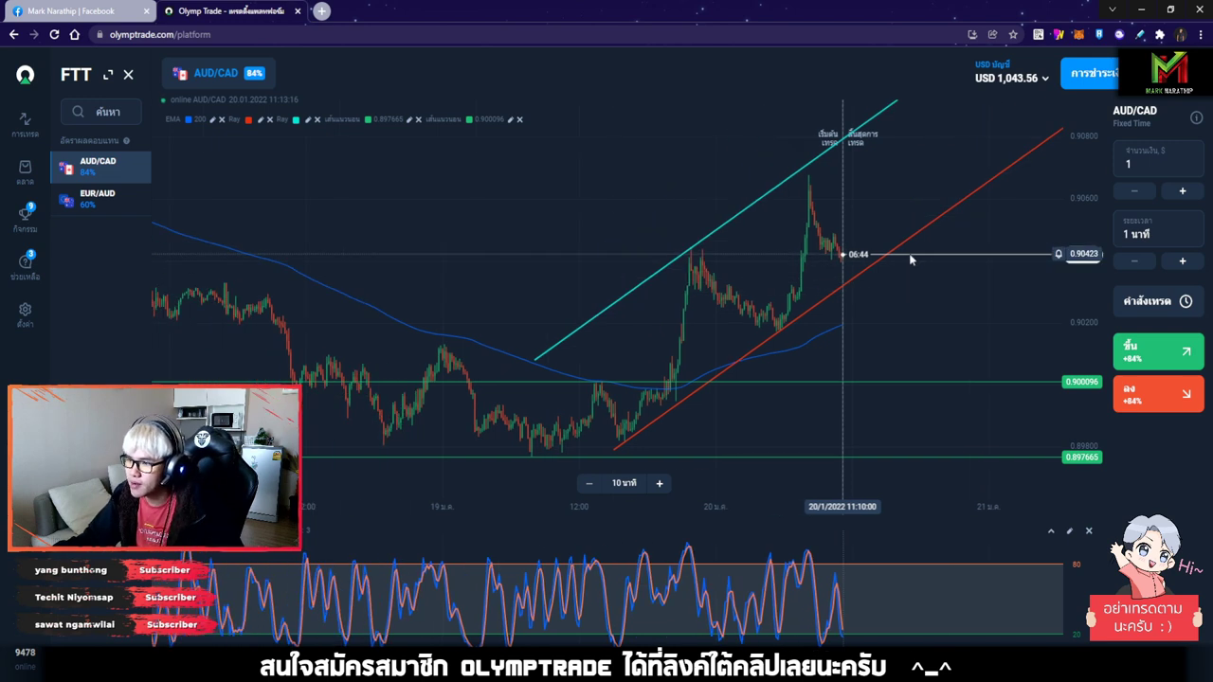
drag(710, 211, 667, 279)
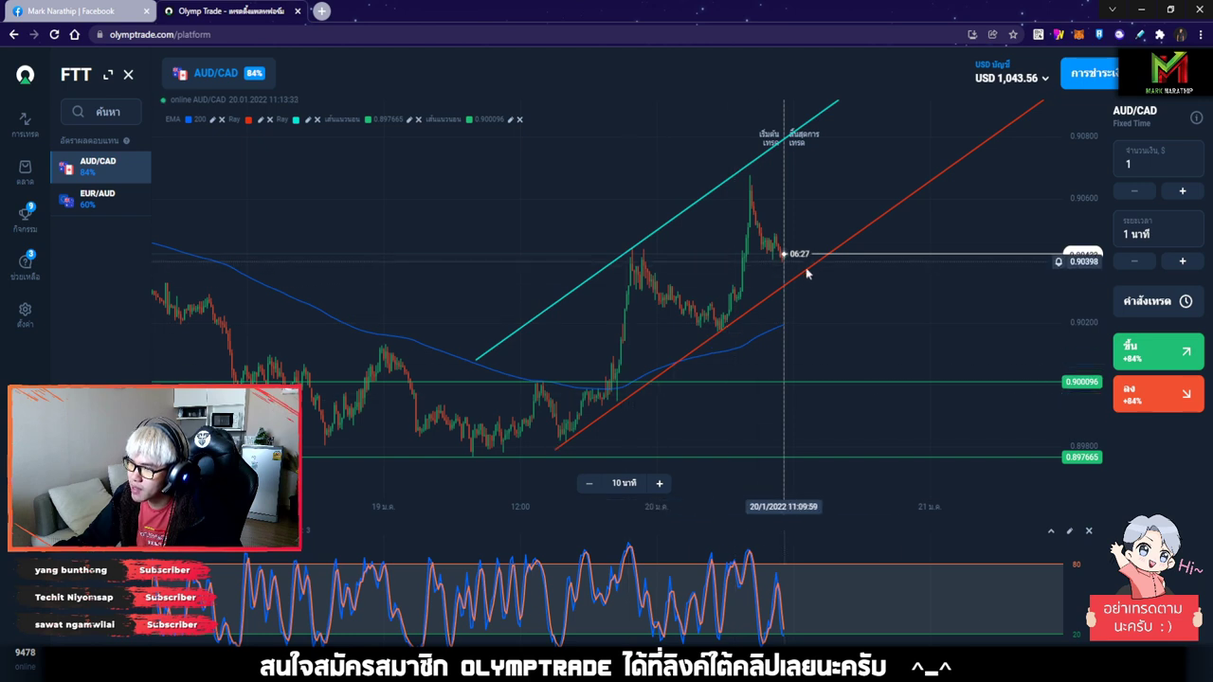
drag(783, 284, 807, 301)
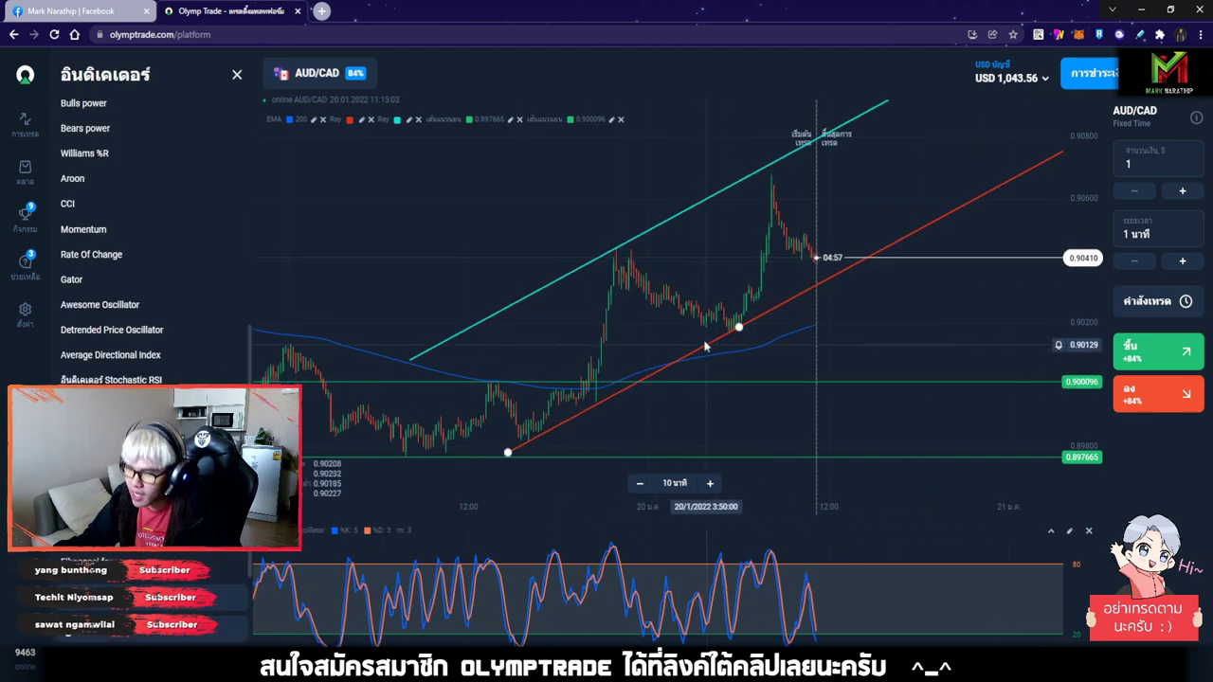
Draw a magenta ray across the AUD/CAD chart and tilt it steeper.
drag(716, 327, 744, 327)
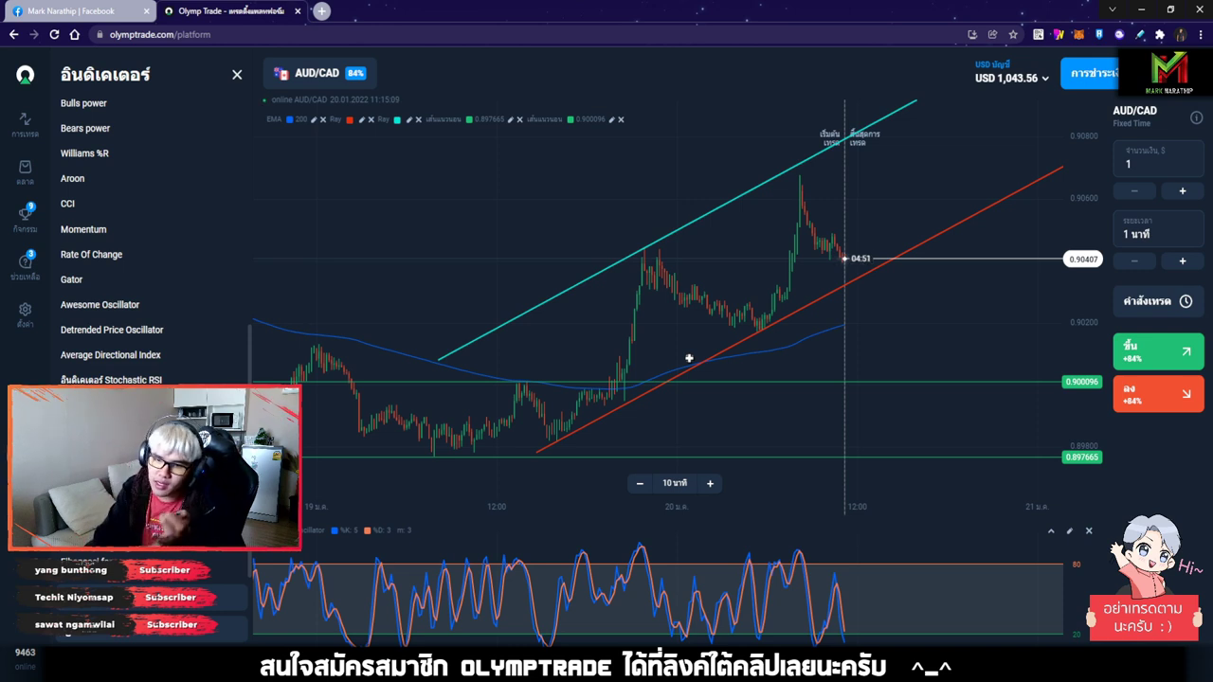
click(610, 310)
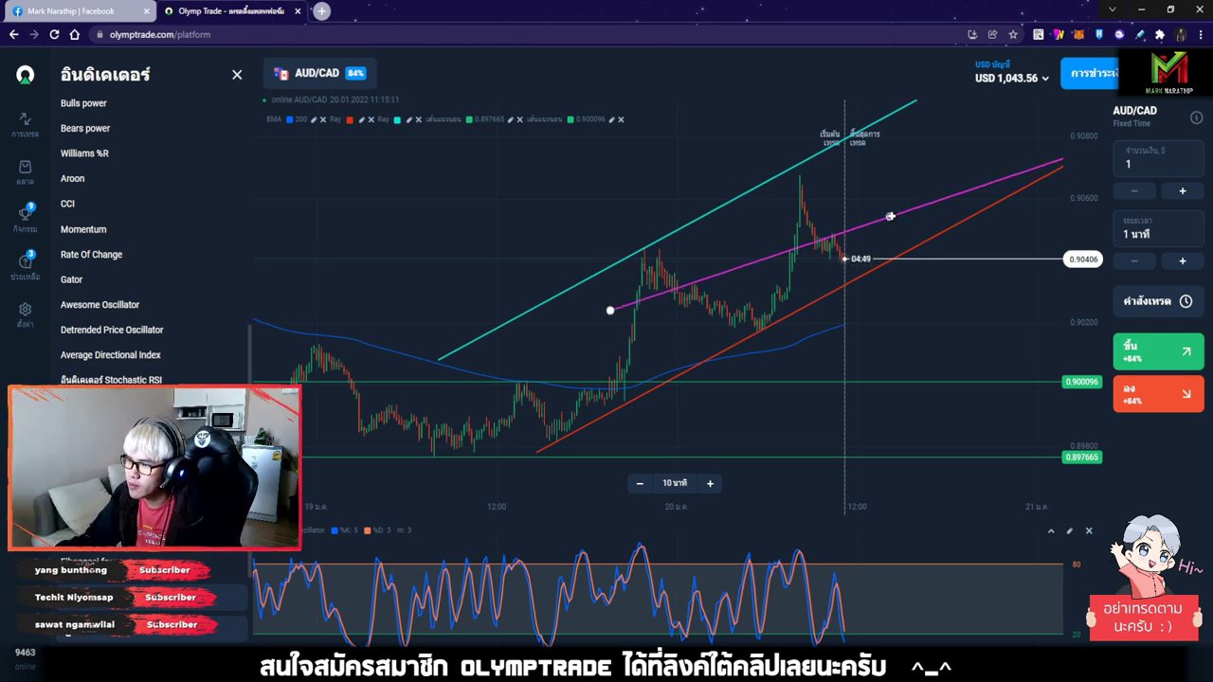
click(881, 257)
drag(871, 229, 819, 202)
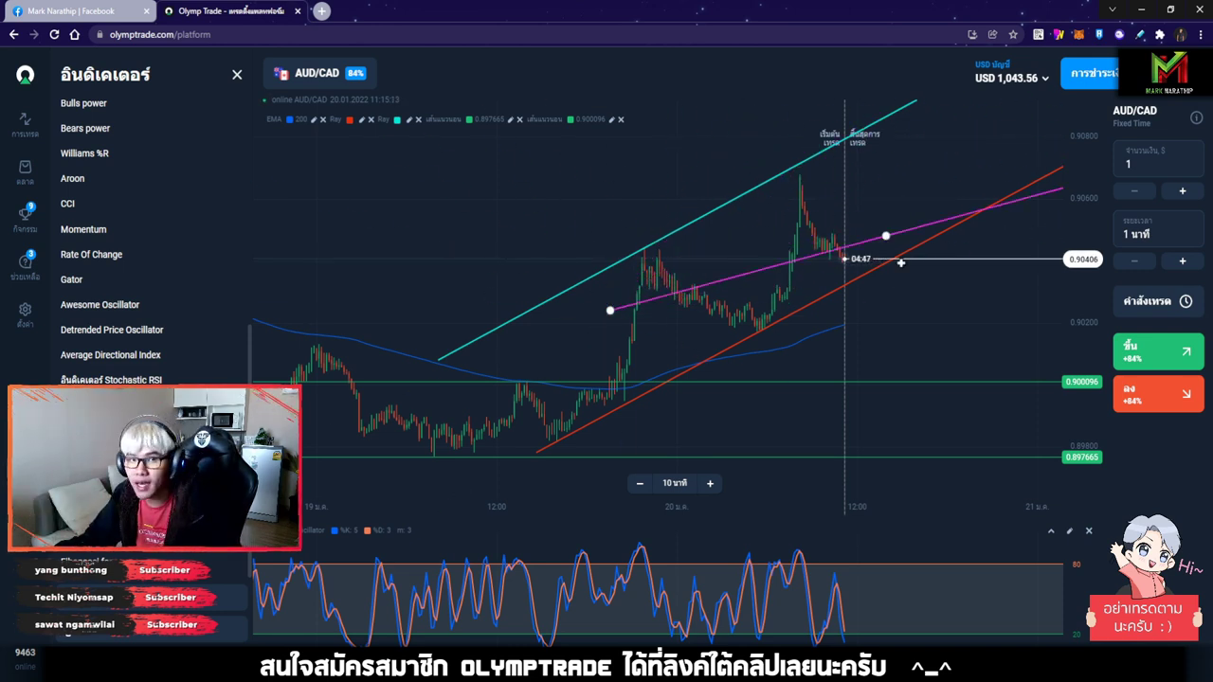
click(819, 202)
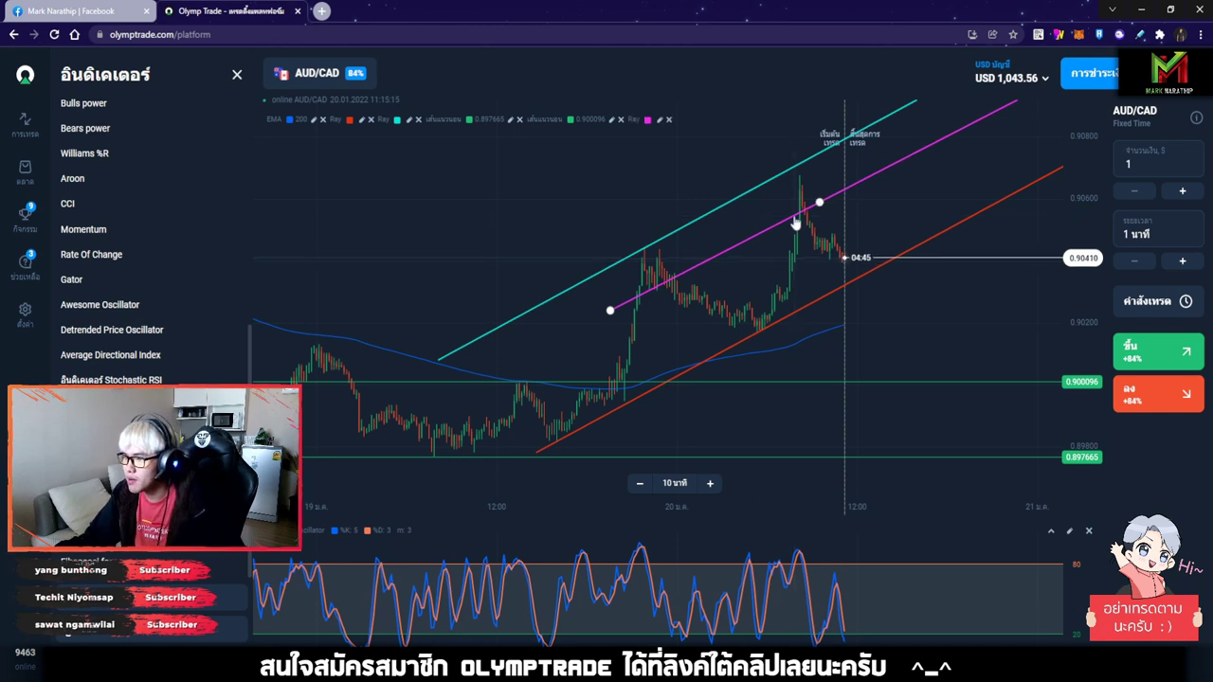
Delete the magenta ray and bring up the on-screen drawing tools.
click(668, 119)
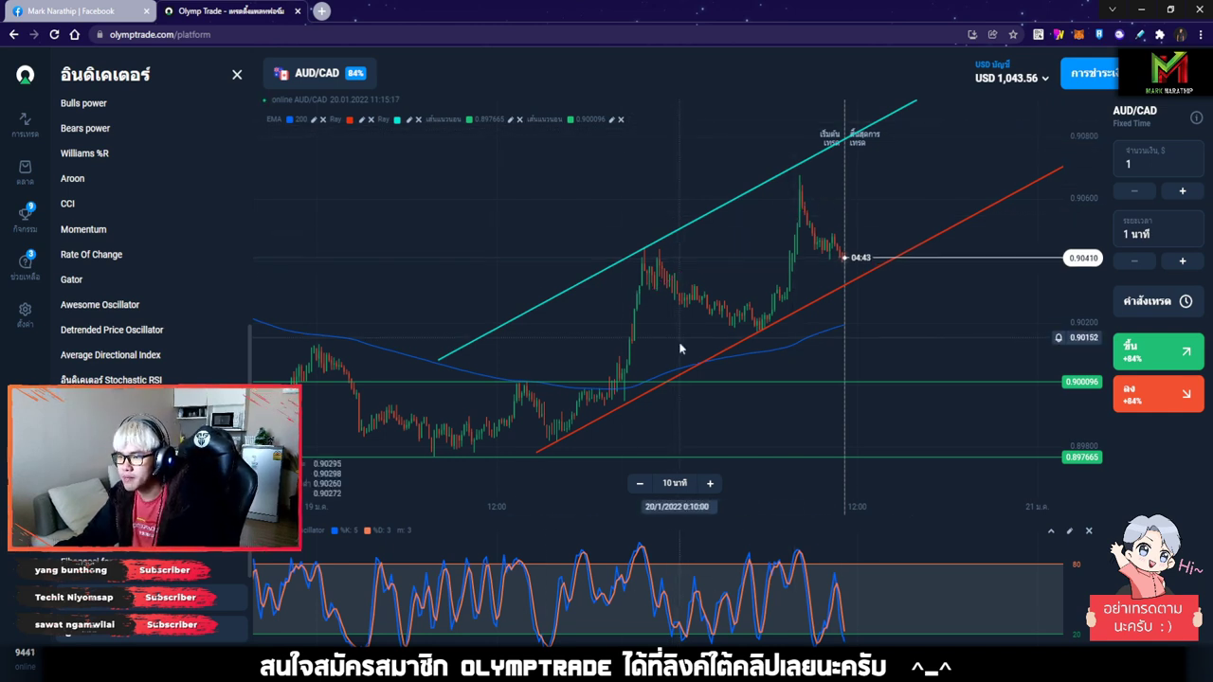
drag(682, 318, 750, 319)
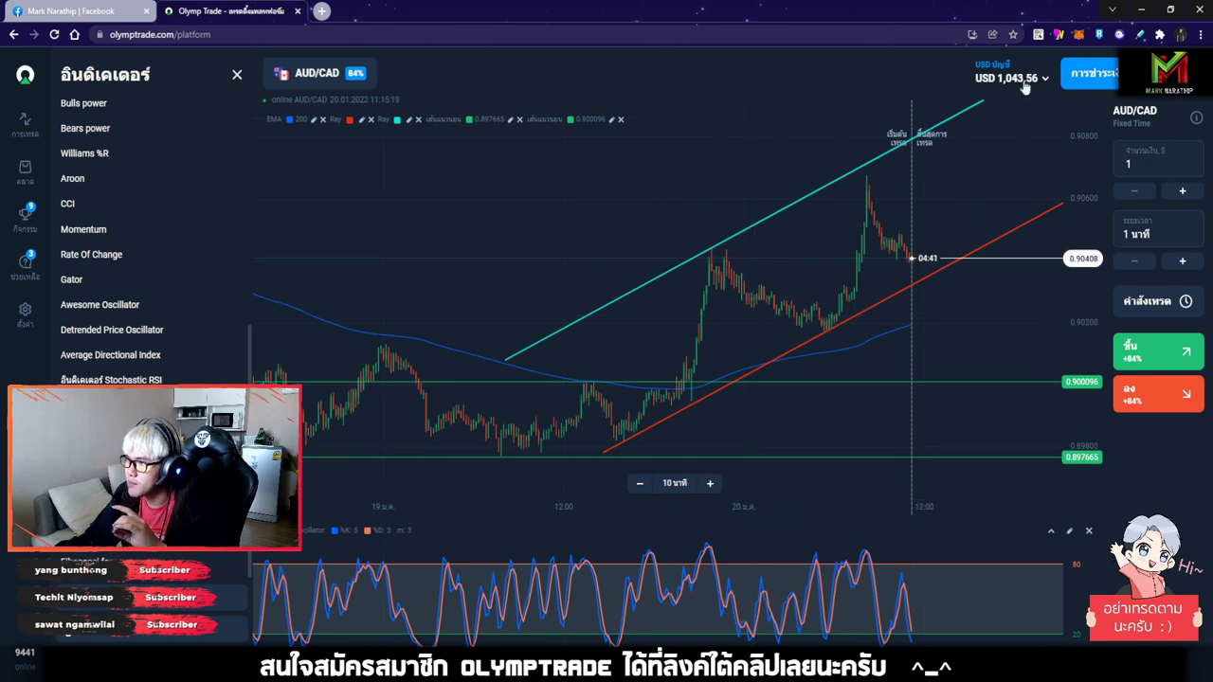
click(1058, 36)
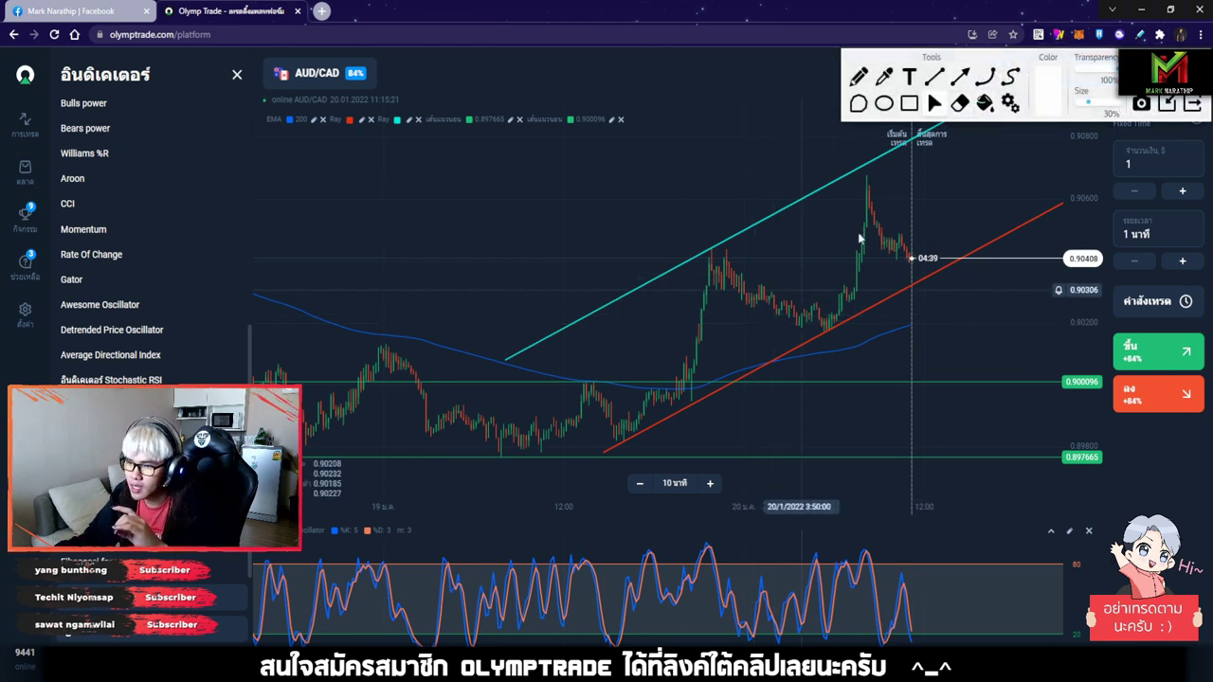
Box the red line's two touch points, clear the boxes, and drag the red line lower.
drag(604, 429, 638, 454)
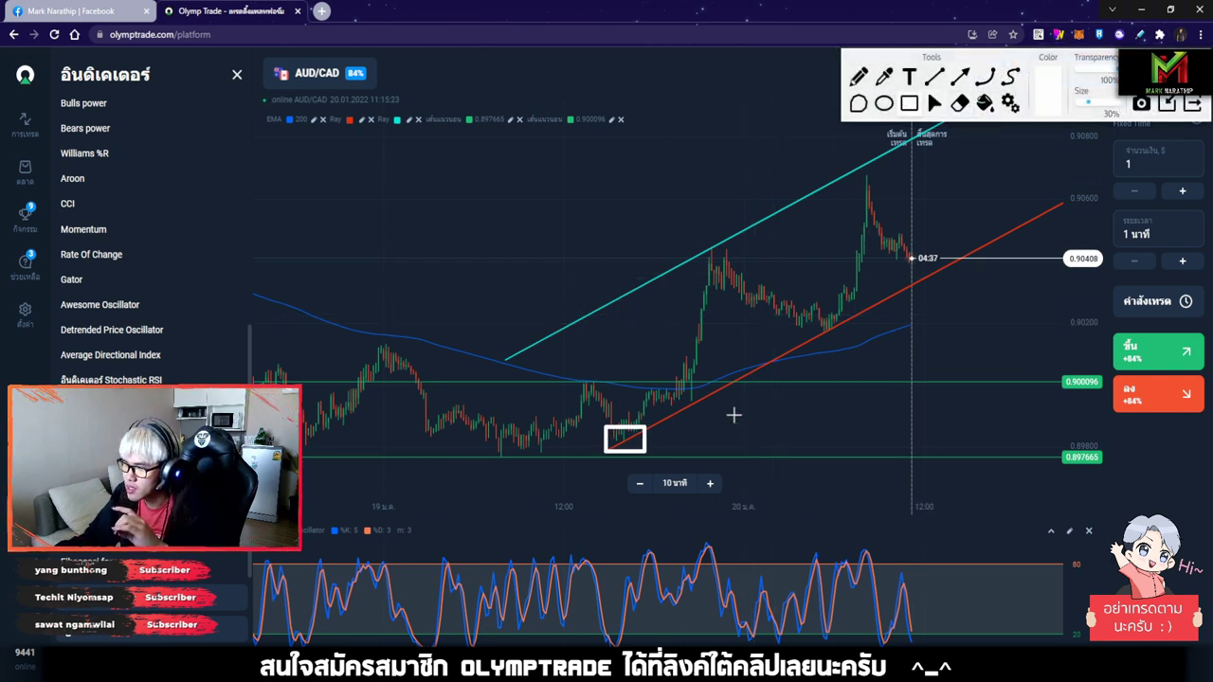
drag(817, 321, 847, 350)
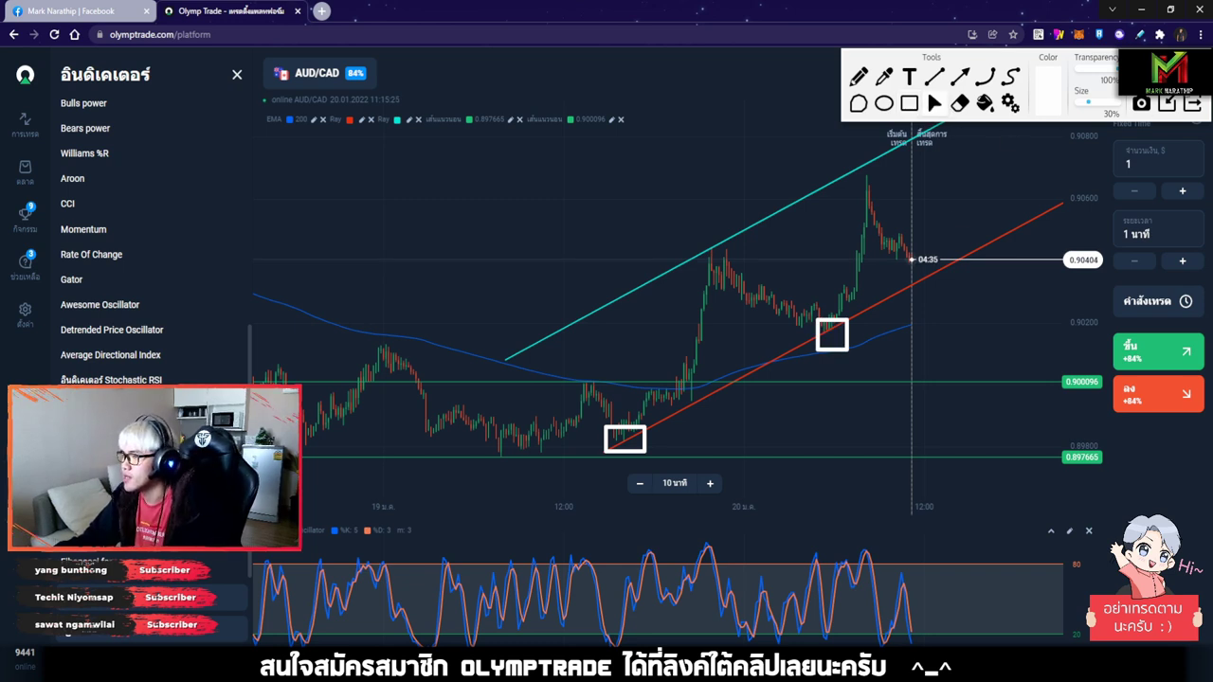
key(Escape)
mouse_move(831, 327)
mouse_down()
mouse_move(884, 395)
mouse_move(885, 415)
mouse_up()
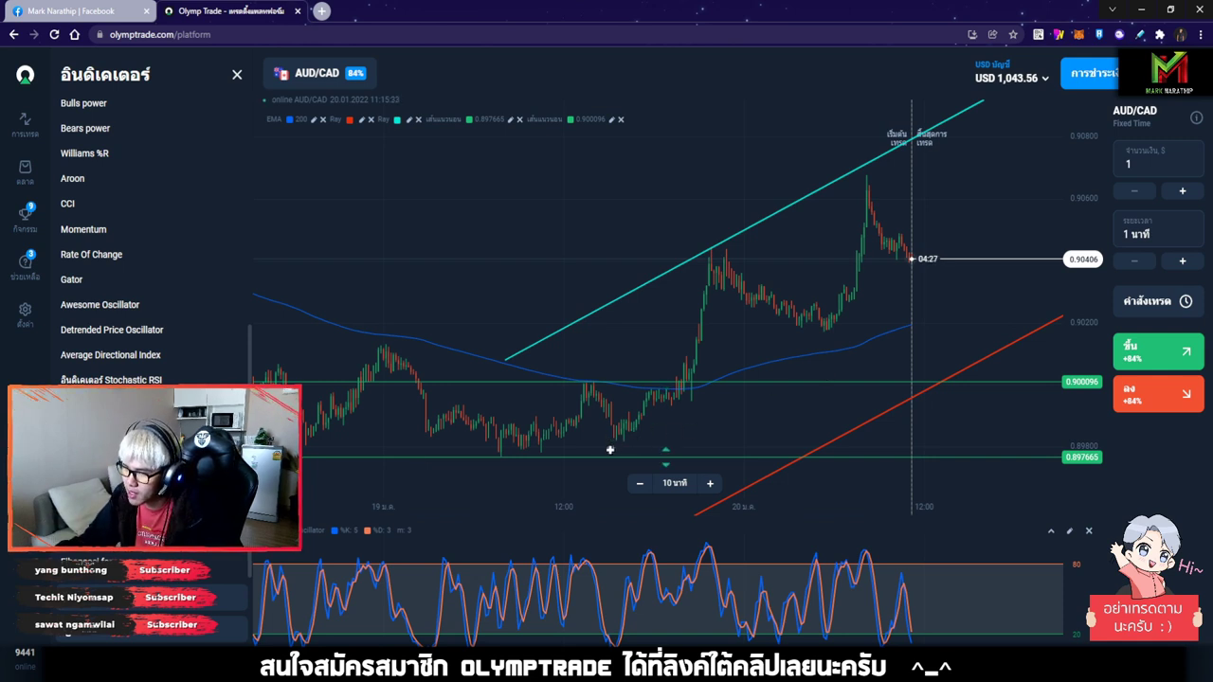
Draw a magenta ray along the lows, set orange parallel beneath, and lift magenta higher.
click(611, 448)
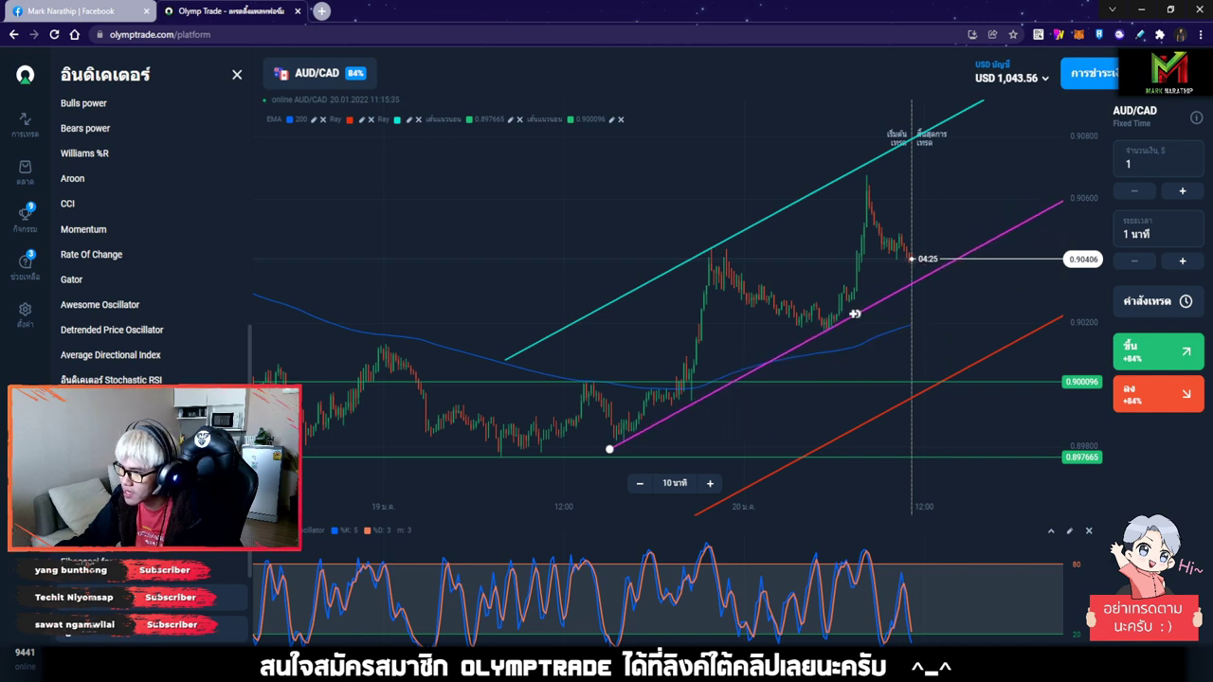
click(843, 322)
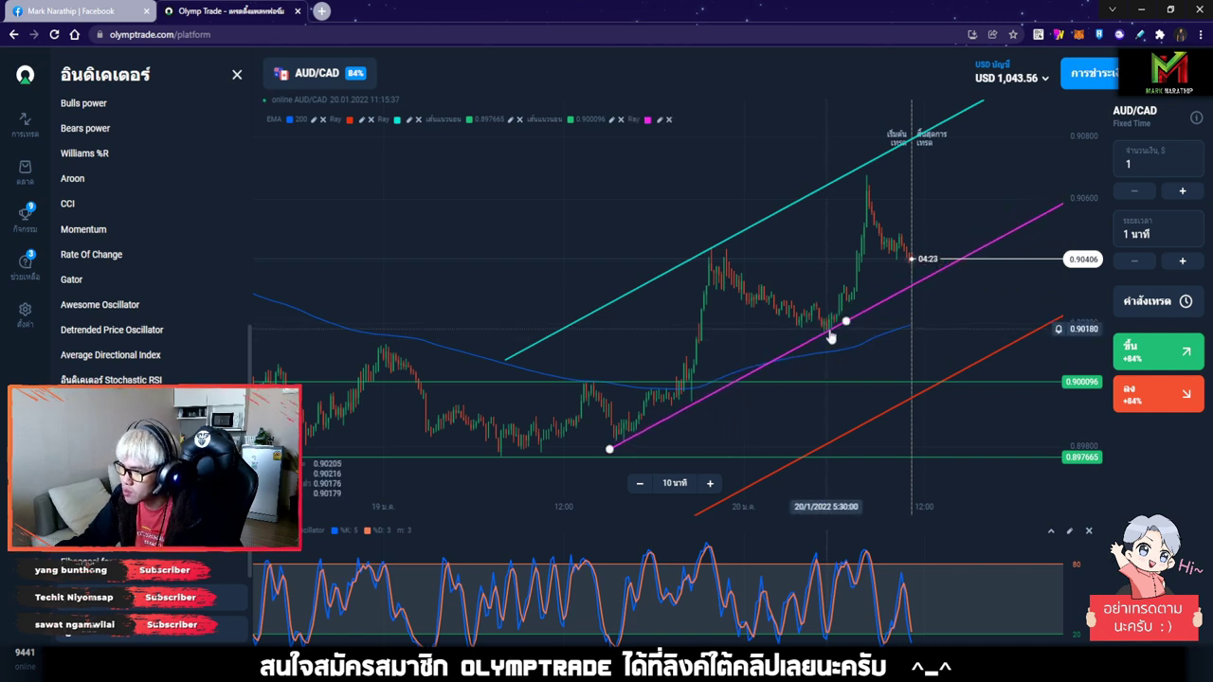
mouse_move(893, 319)
mouse_down()
mouse_move(852, 395)
mouse_move(811, 352)
mouse_move(792, 351)
mouse_up()
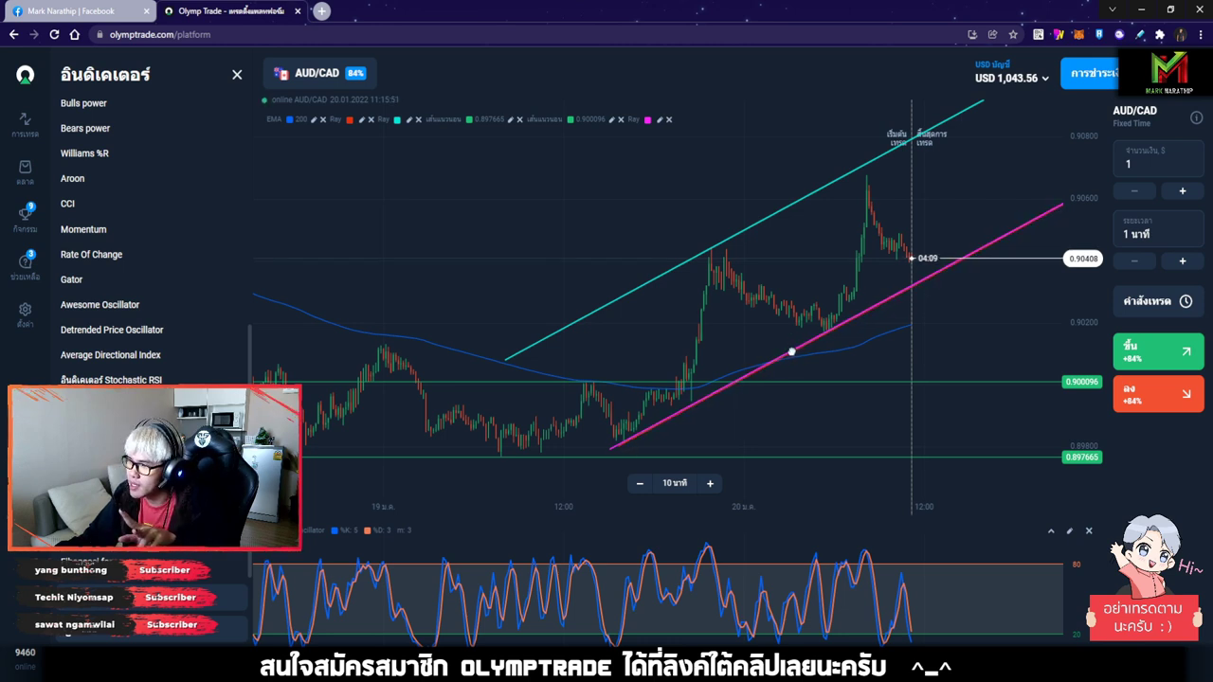
drag(793, 351, 811, 375)
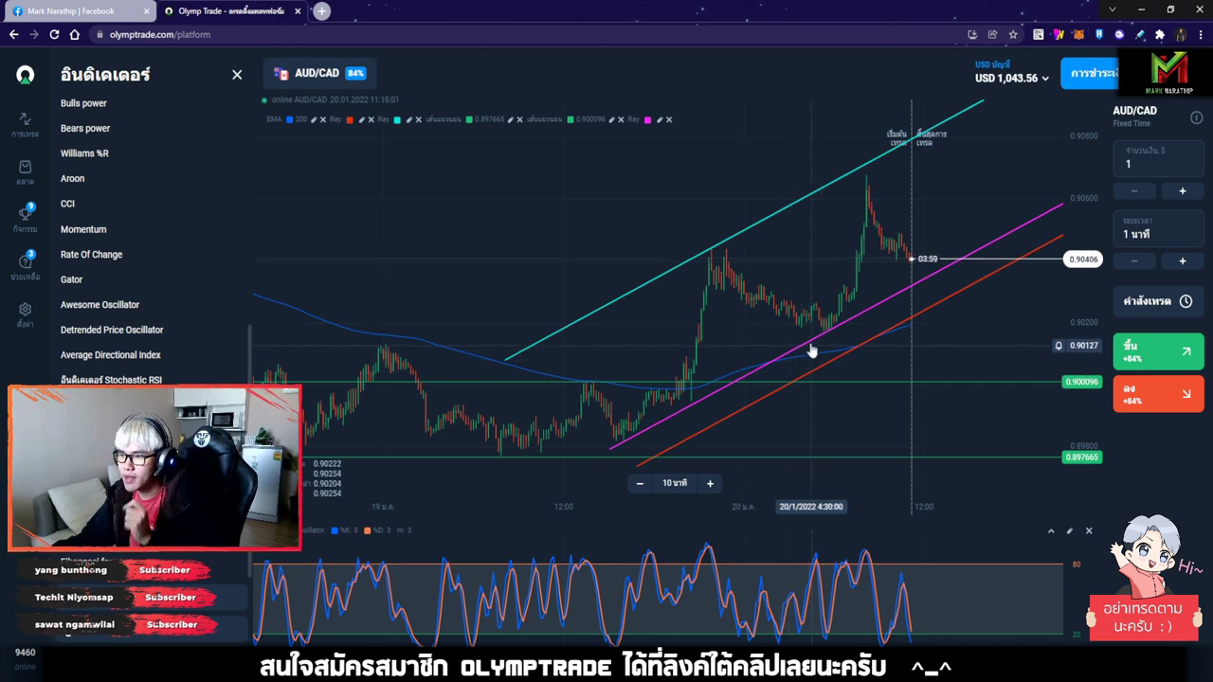
drag(812, 376, 812, 360)
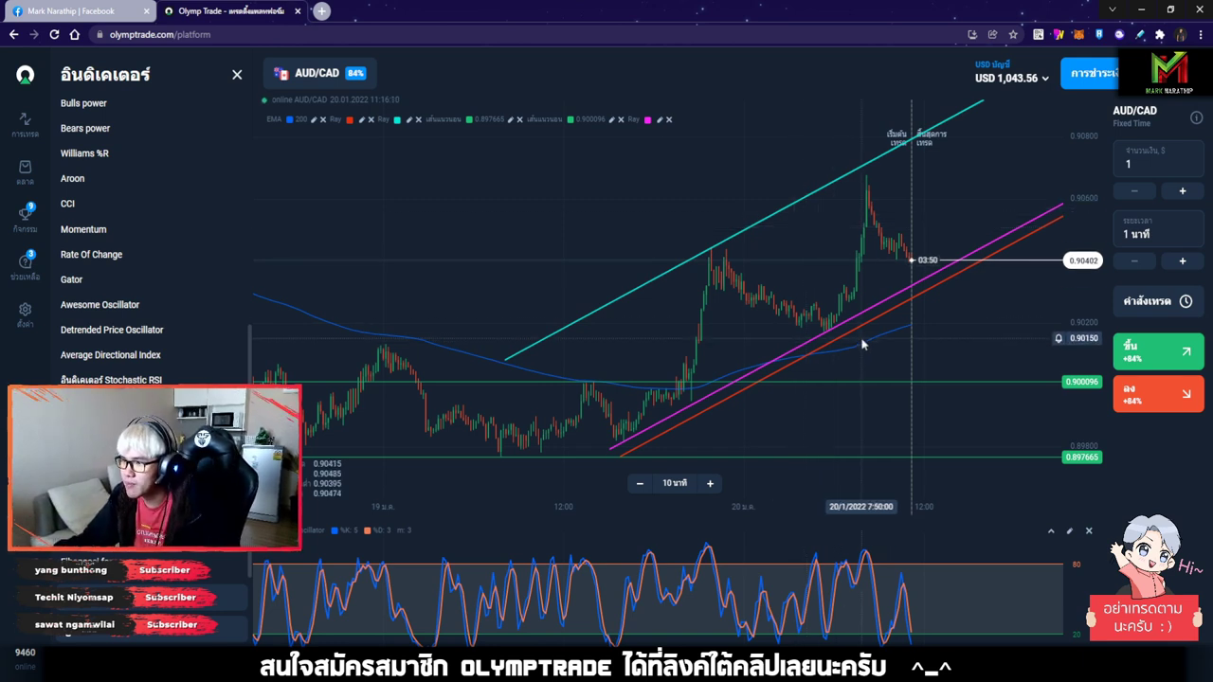
mouse_move(847, 323)
mouse_down()
mouse_move(742, 284)
mouse_move(810, 329)
mouse_move(728, 240)
mouse_up()
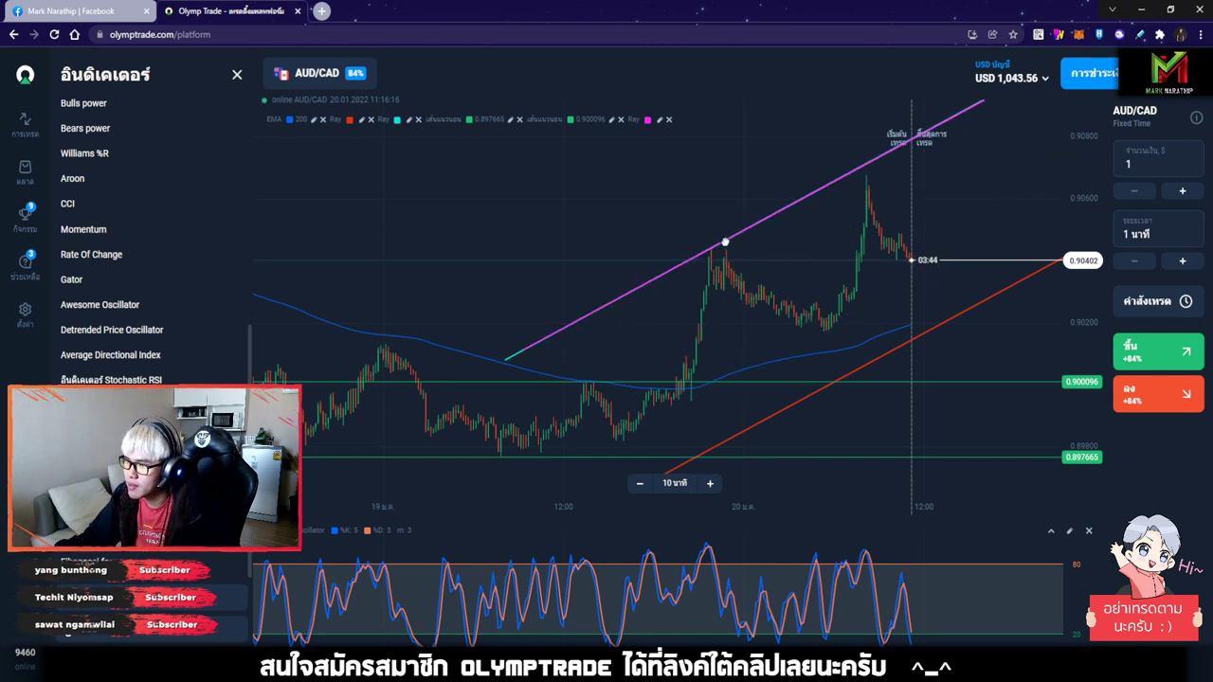
Delete the magenta ray and move the red ray up onto the candle lows.
drag(724, 243, 724, 295)
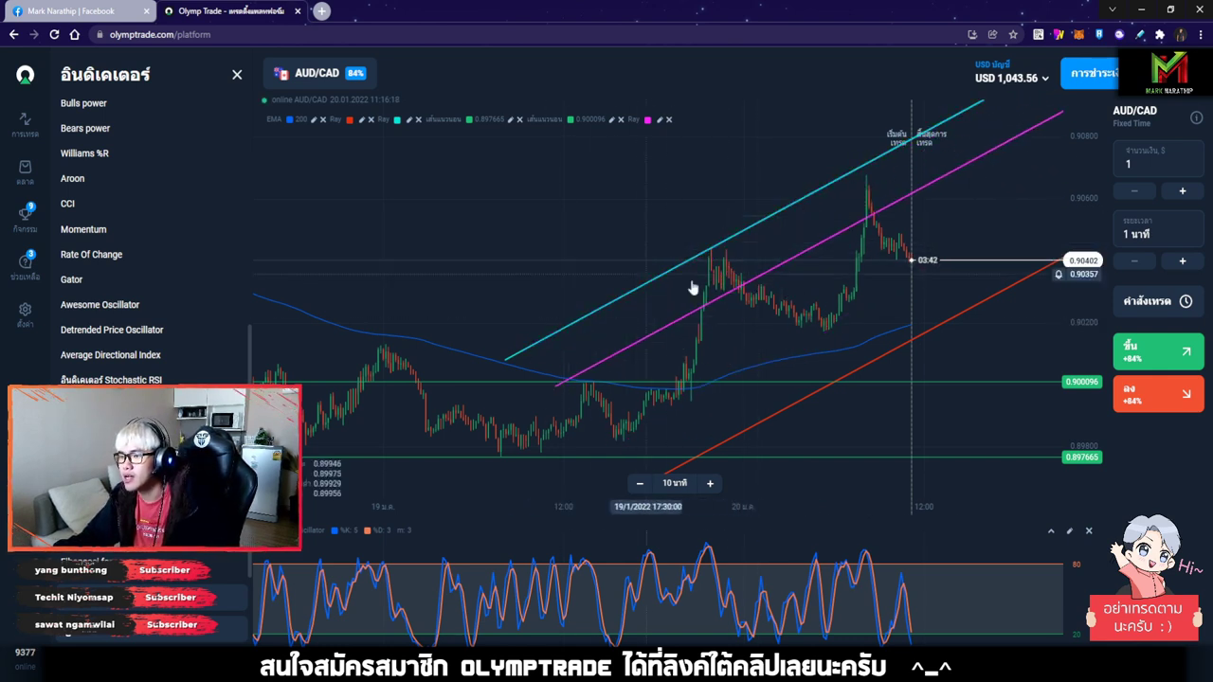
drag(717, 298, 716, 346)
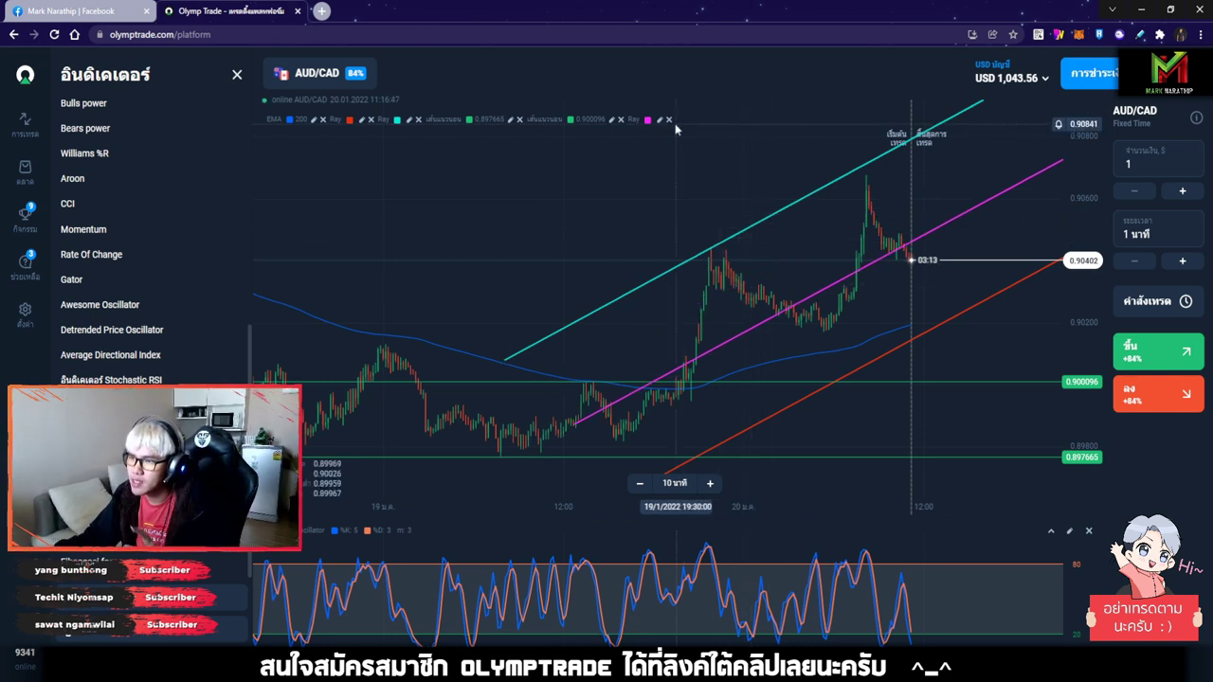
click(669, 120)
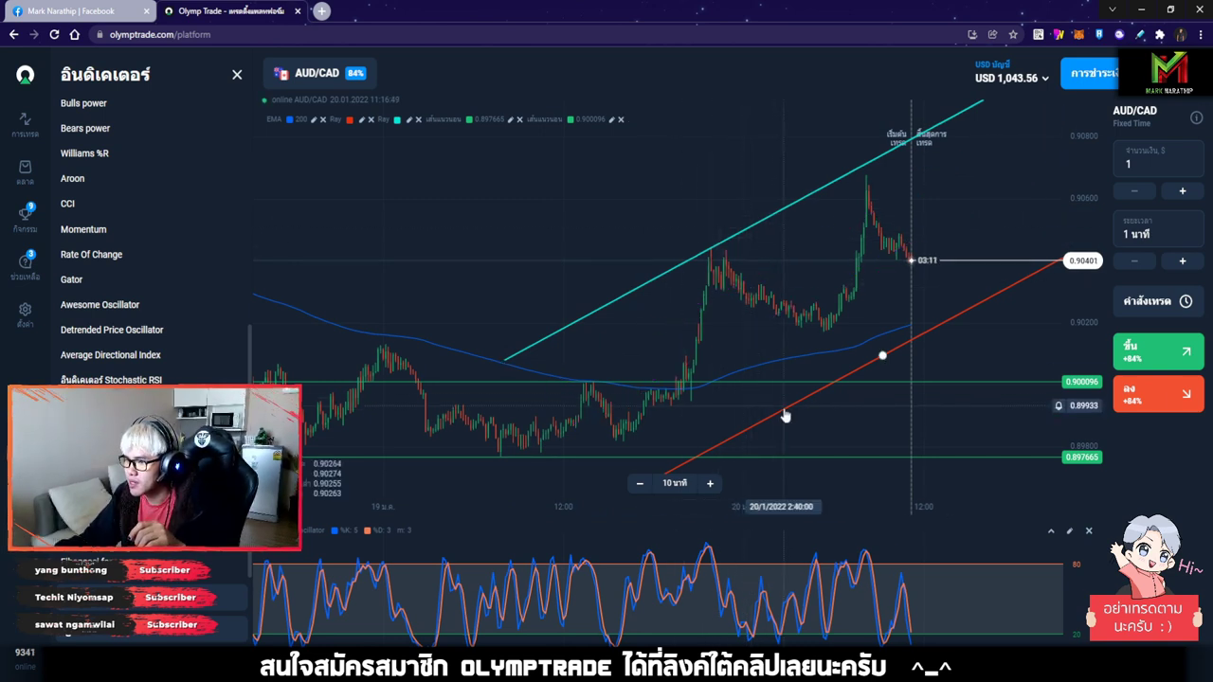
drag(786, 409, 737, 384)
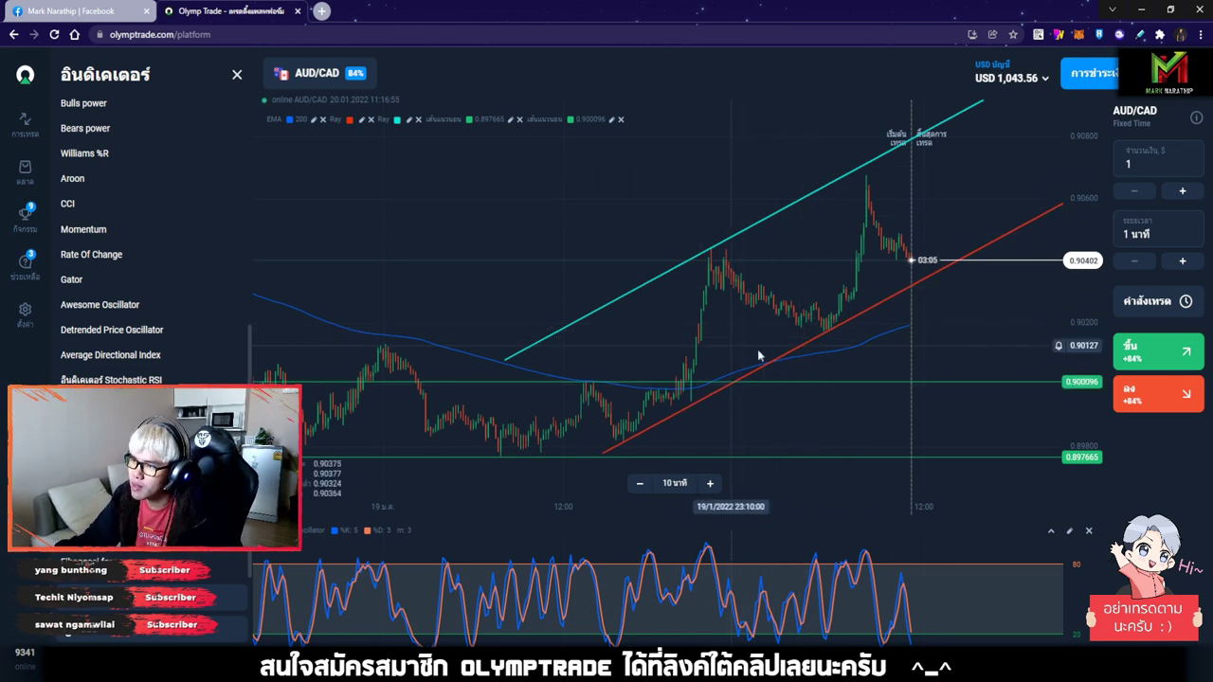
Pan the AUD/CAD chart to review the channel and reopen the screen annotation tools.
drag(863, 341, 715, 281)
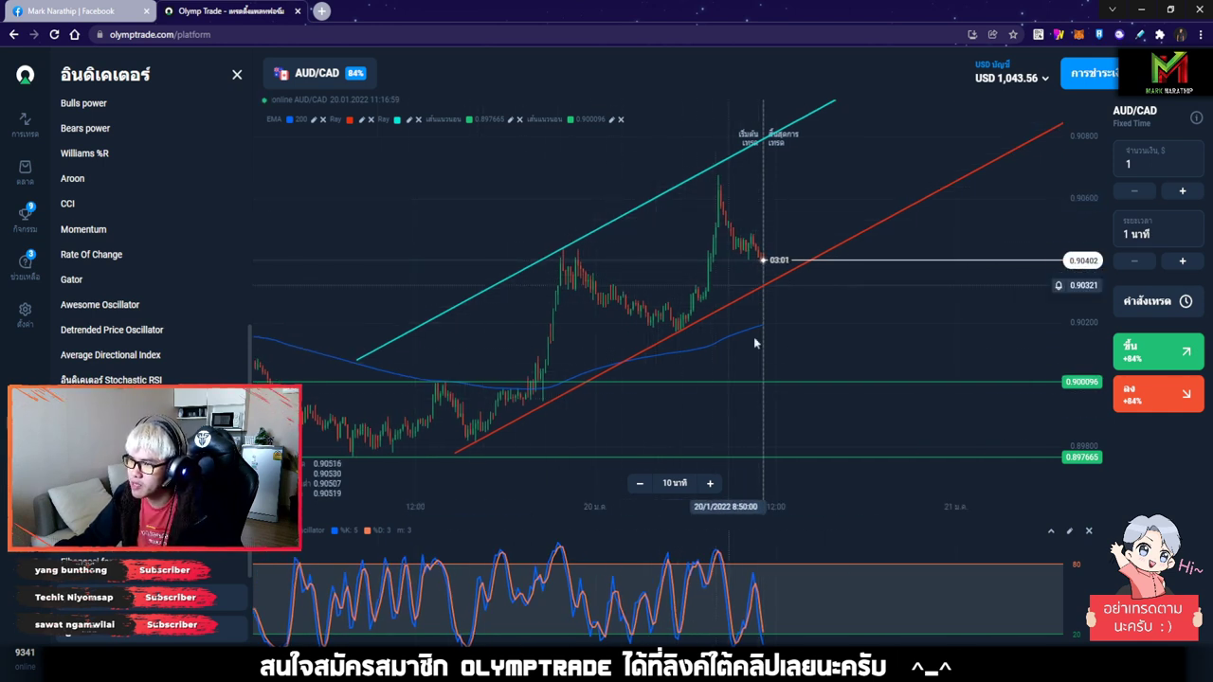
drag(730, 303, 864, 296)
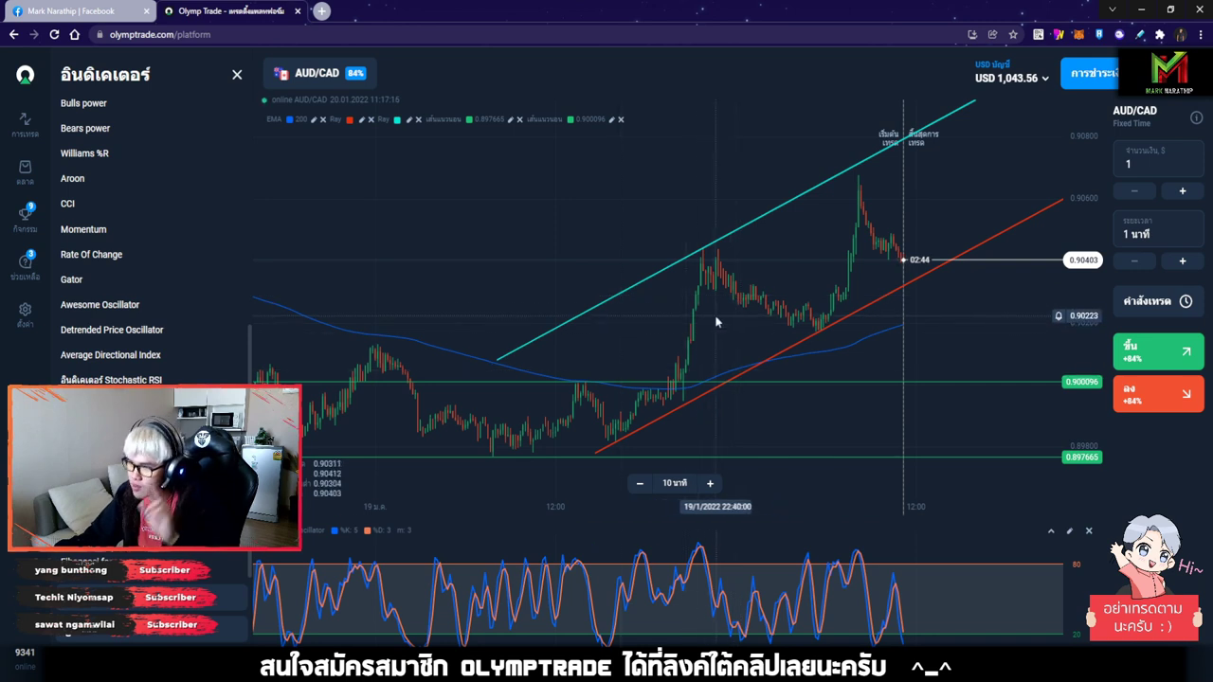
mouse_move(715, 322)
mouse_down()
mouse_move(749, 342)
mouse_move(854, 334)
mouse_up()
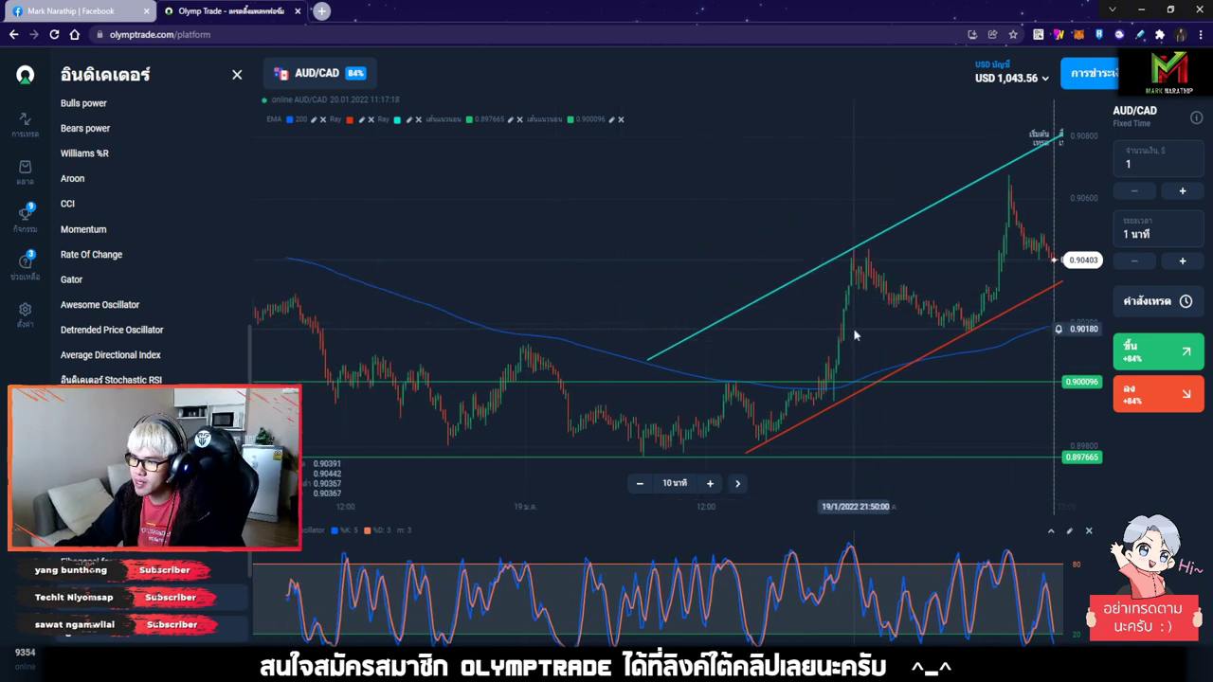
scroll(854, 334, down, 2)
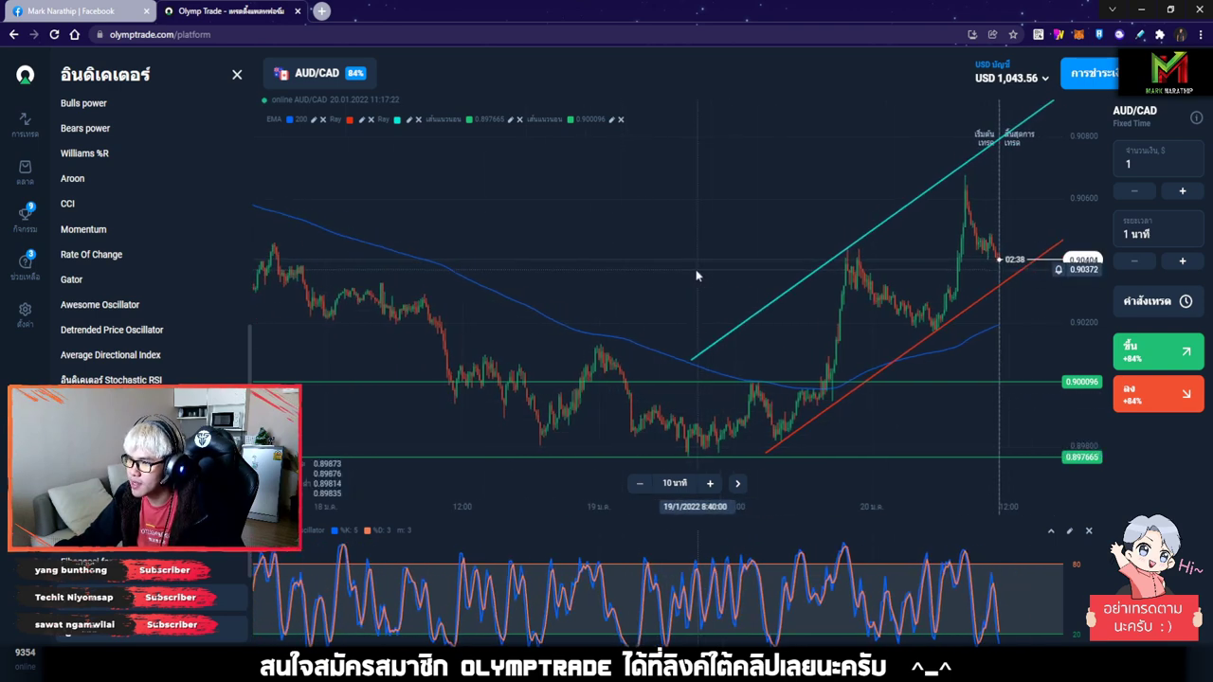
drag(715, 275, 693, 276)
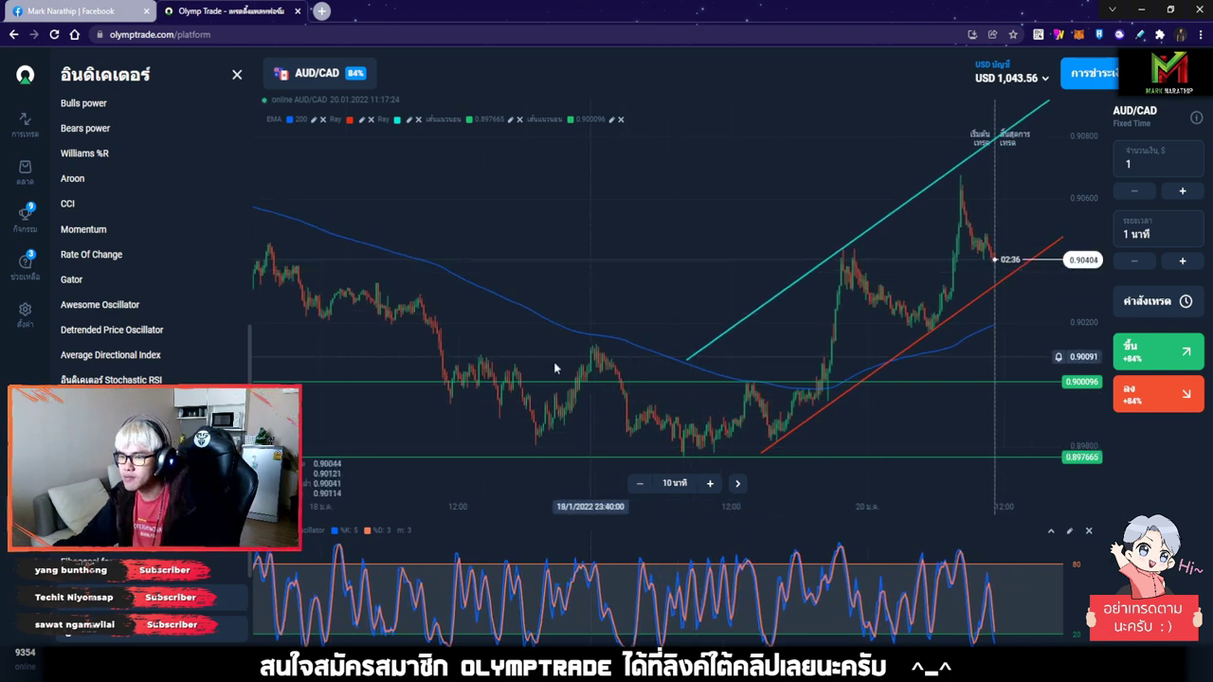
drag(795, 340, 747, 368)
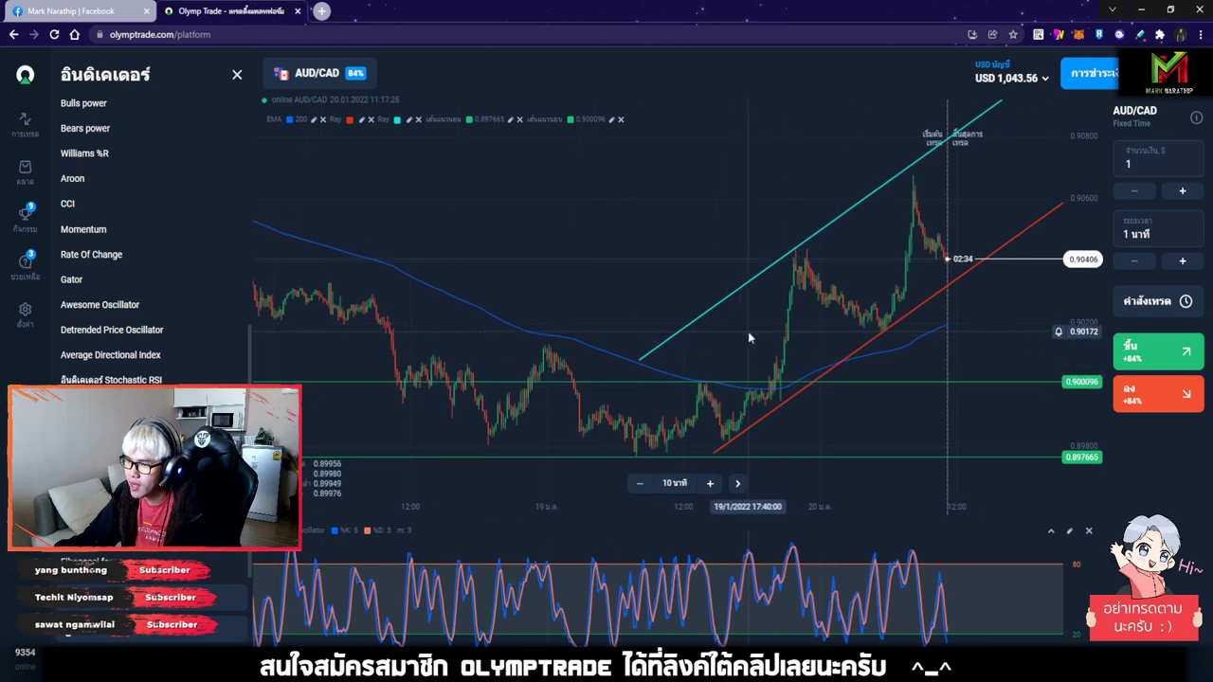
click(1059, 34)
Sketch a box near the green line, clear it, and drag a magenta level onto 0.900096.
click(884, 104)
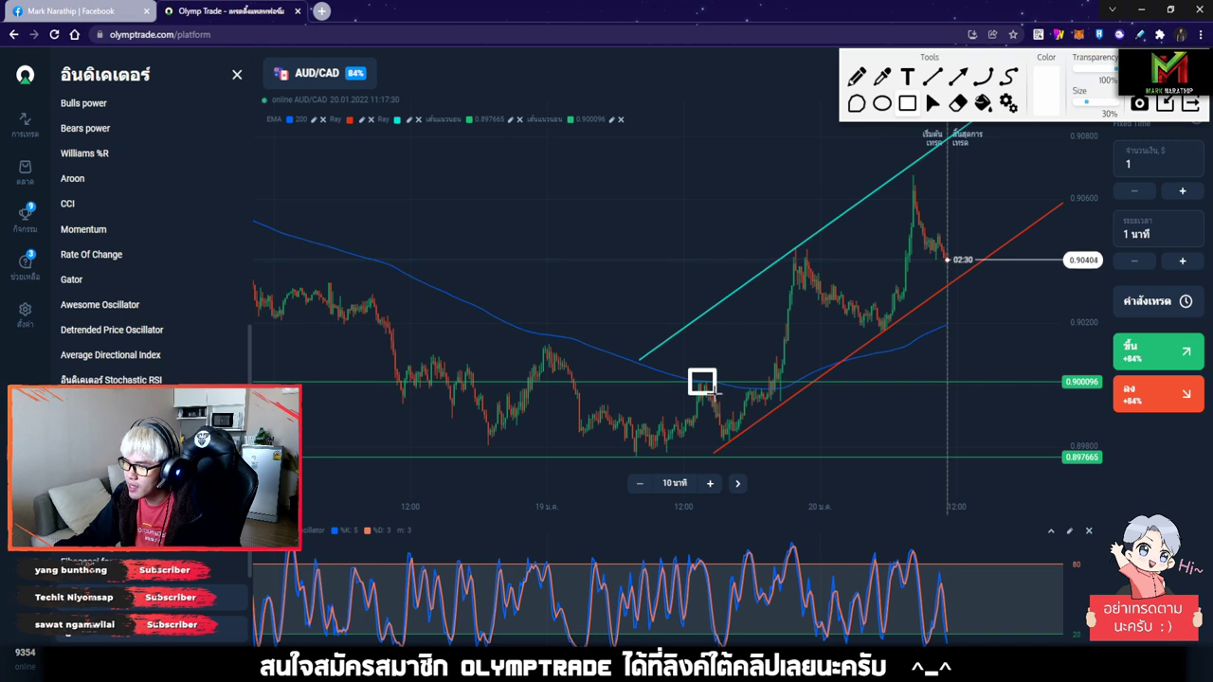
drag(628, 440, 651, 462)
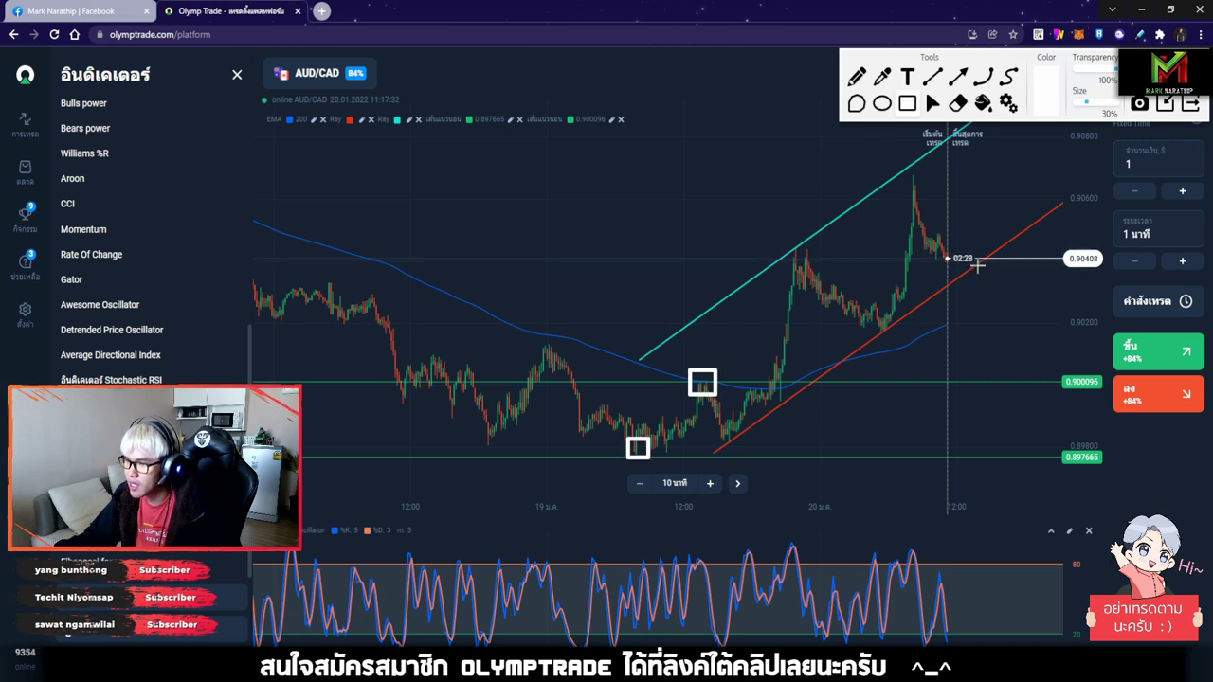
key(Escape)
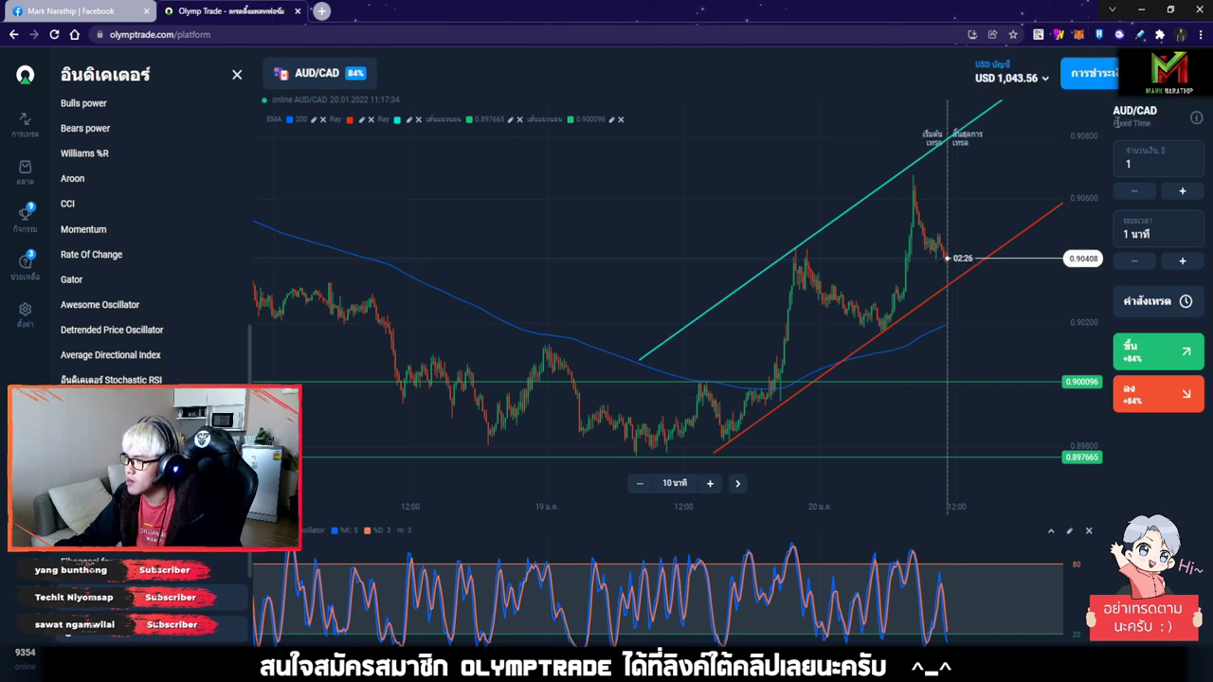
drag(727, 316, 727, 383)
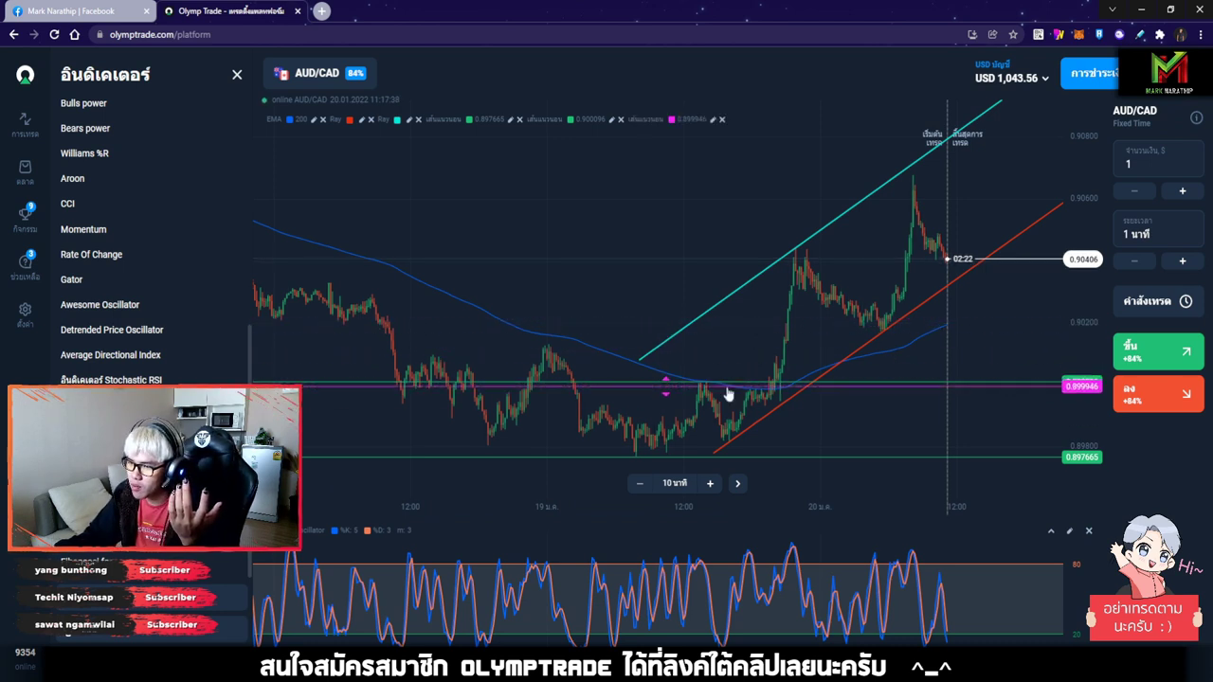
mouse_move(727, 393)
mouse_down()
mouse_move(726, 353)
mouse_move(718, 390)
mouse_up()
Zoom in and add a second magenta level at 0.897683 under the lows.
scroll(720, 417, up, 5)
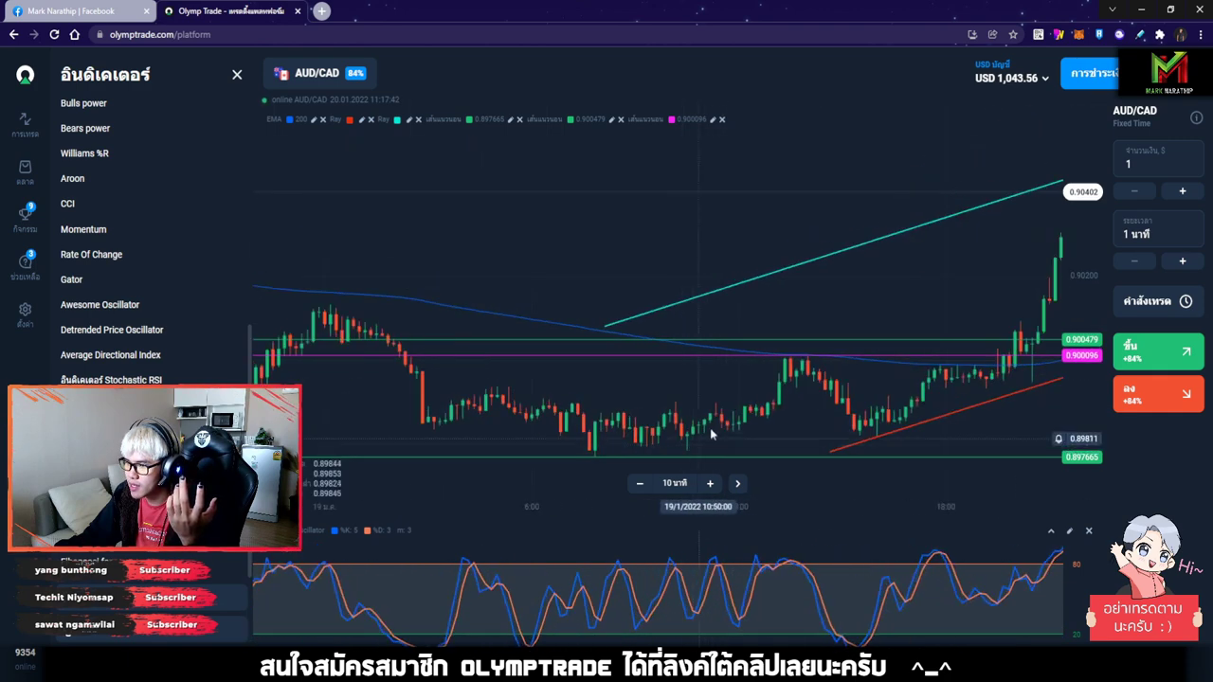
mouse_move(712, 433)
mouse_down()
mouse_move(677, 436)
mouse_move(740, 420)
mouse_up()
mouse_move(632, 417)
mouse_down()
mouse_move(695, 415)
mouse_move(675, 417)
mouse_up()
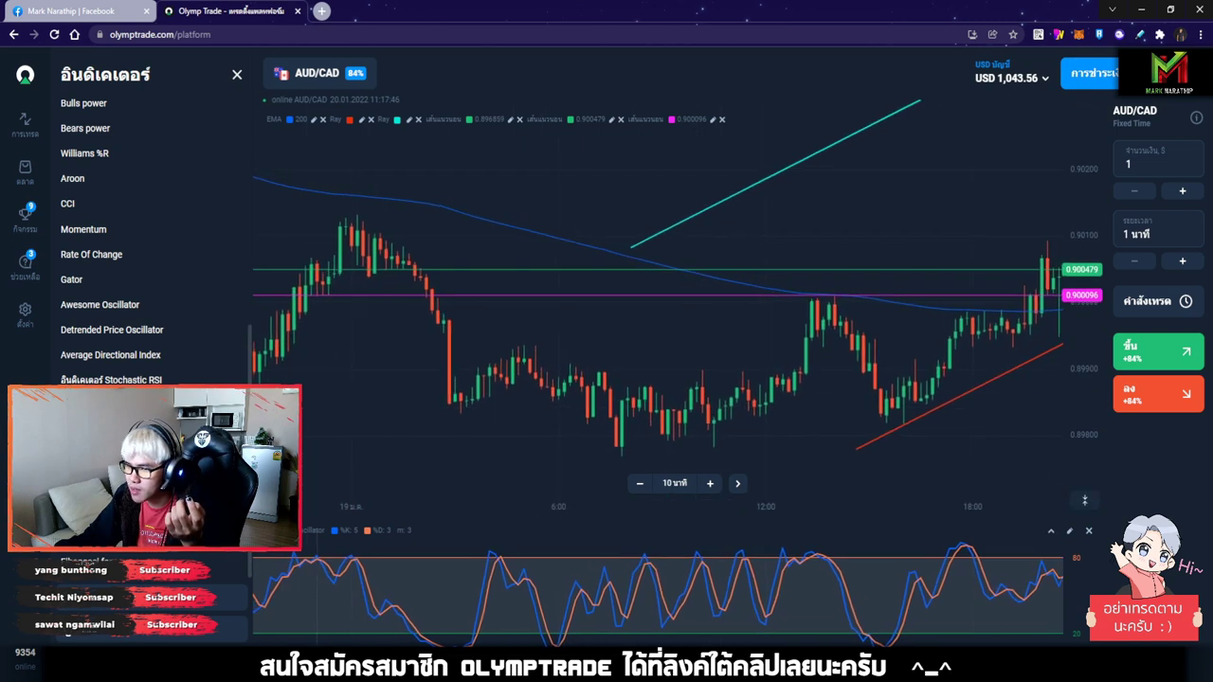
click(597, 457)
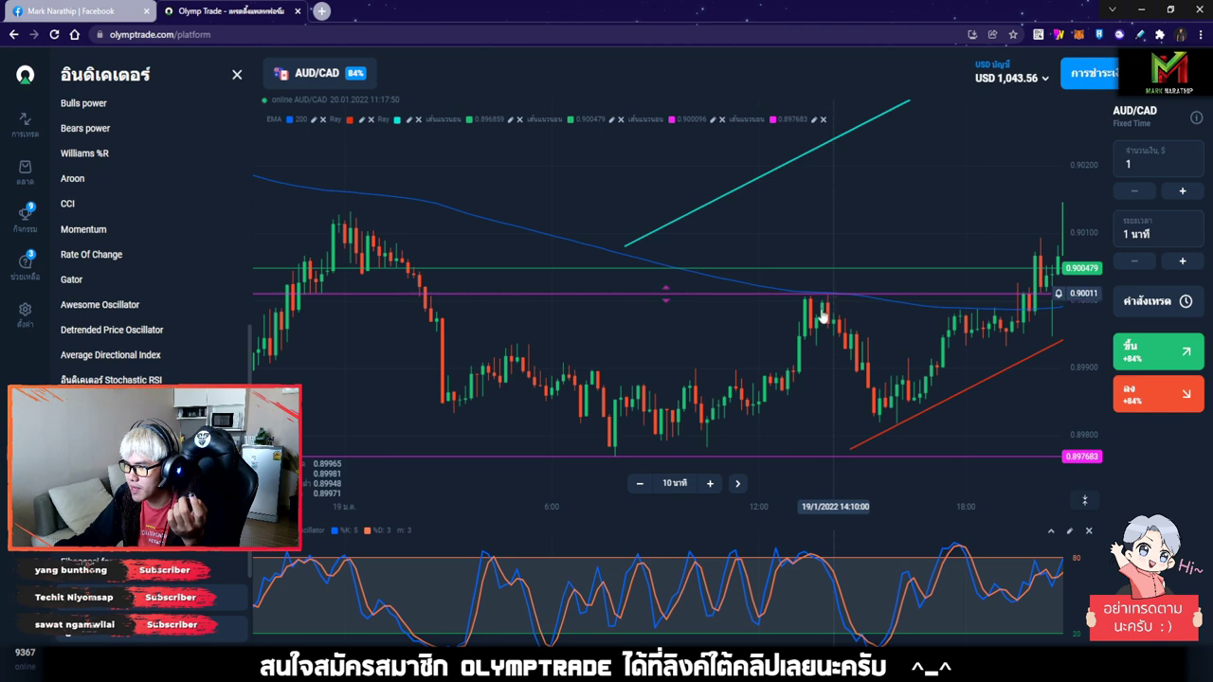
scroll(819, 376, down, 3)
scroll(807, 409, down, 3)
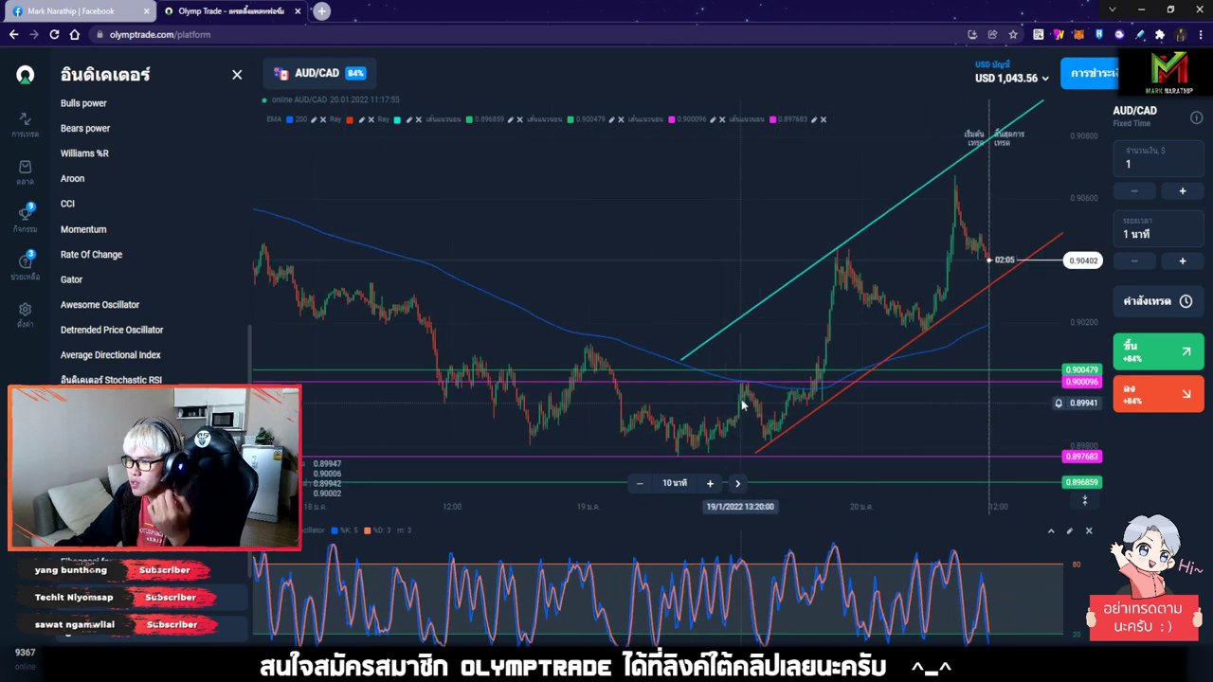
Delete the magenta levels, move the green lines to 0.900095 and 0.897665, and show the asset list.
click(723, 120)
click(723, 120)
drag(715, 370, 727, 382)
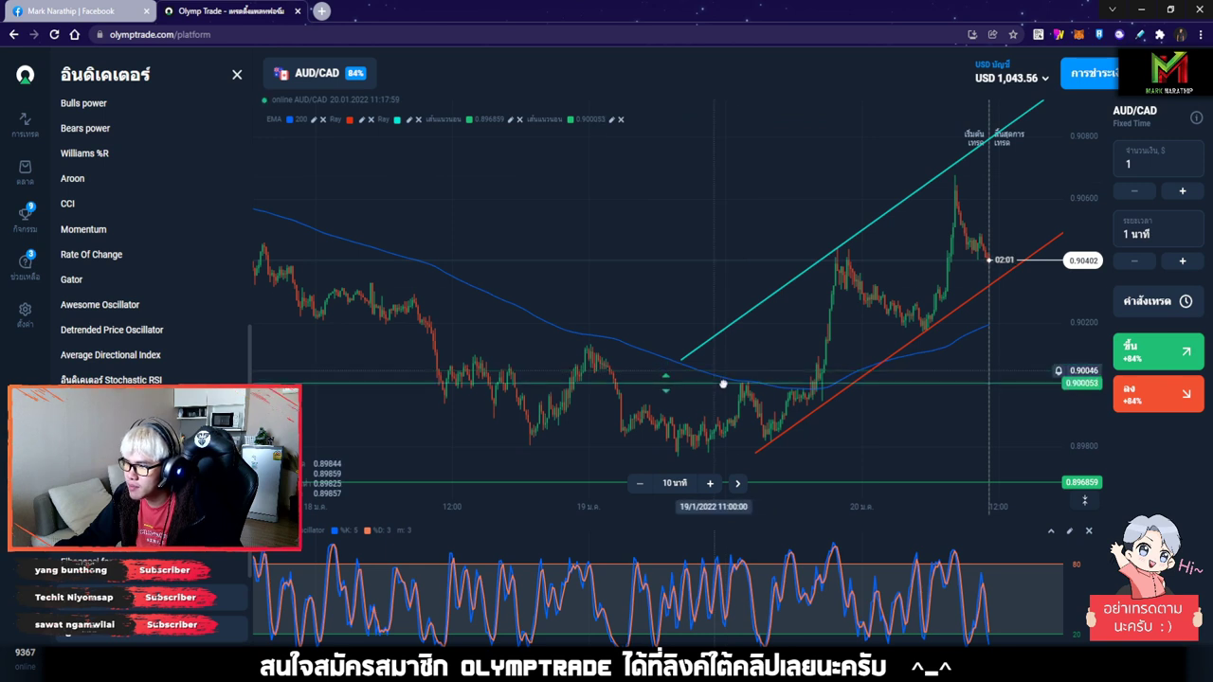
mouse_move(807, 482)
mouse_down()
mouse_move(776, 459)
mouse_move(662, 446)
mouse_up()
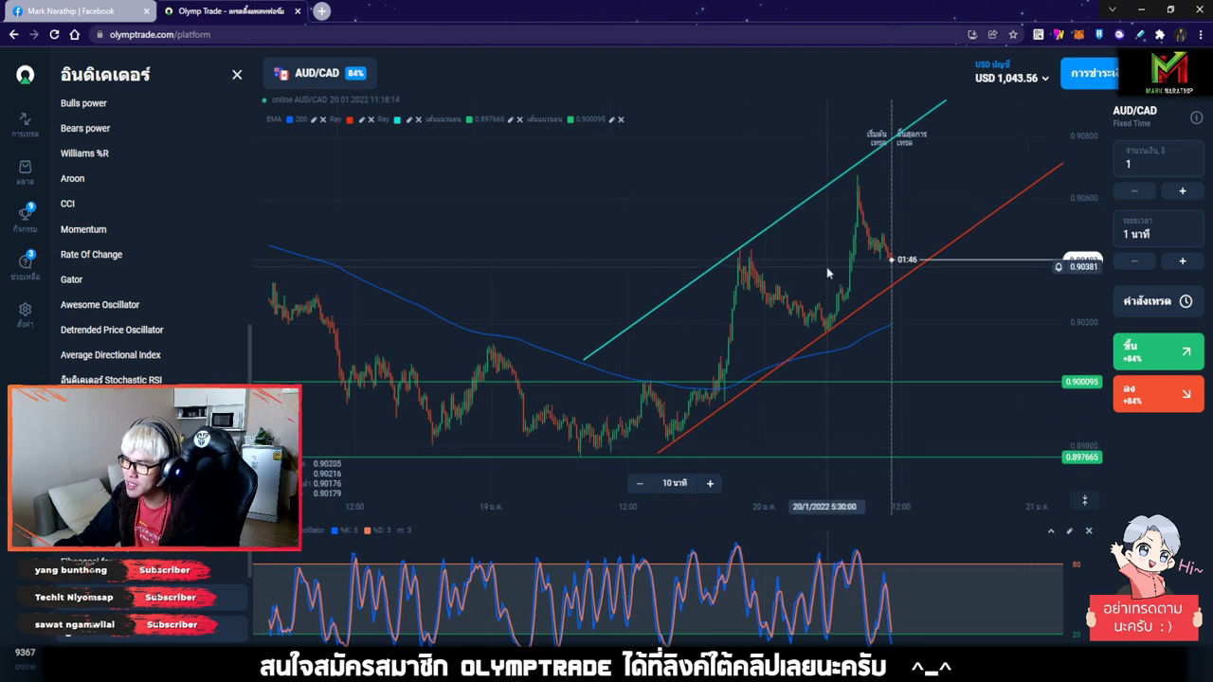
scroll(827, 267, left, 3)
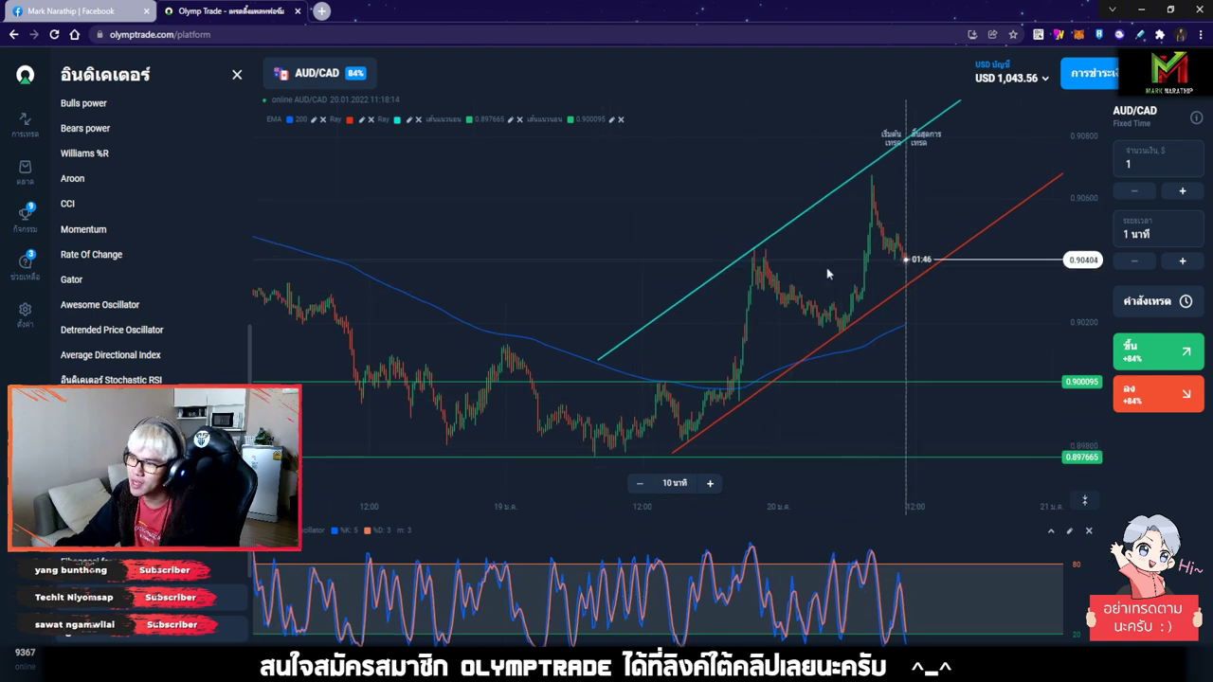
click(313, 73)
Collapse the asset list and zoom the AUD/CAD chart in on the latest candles.
click(209, 76)
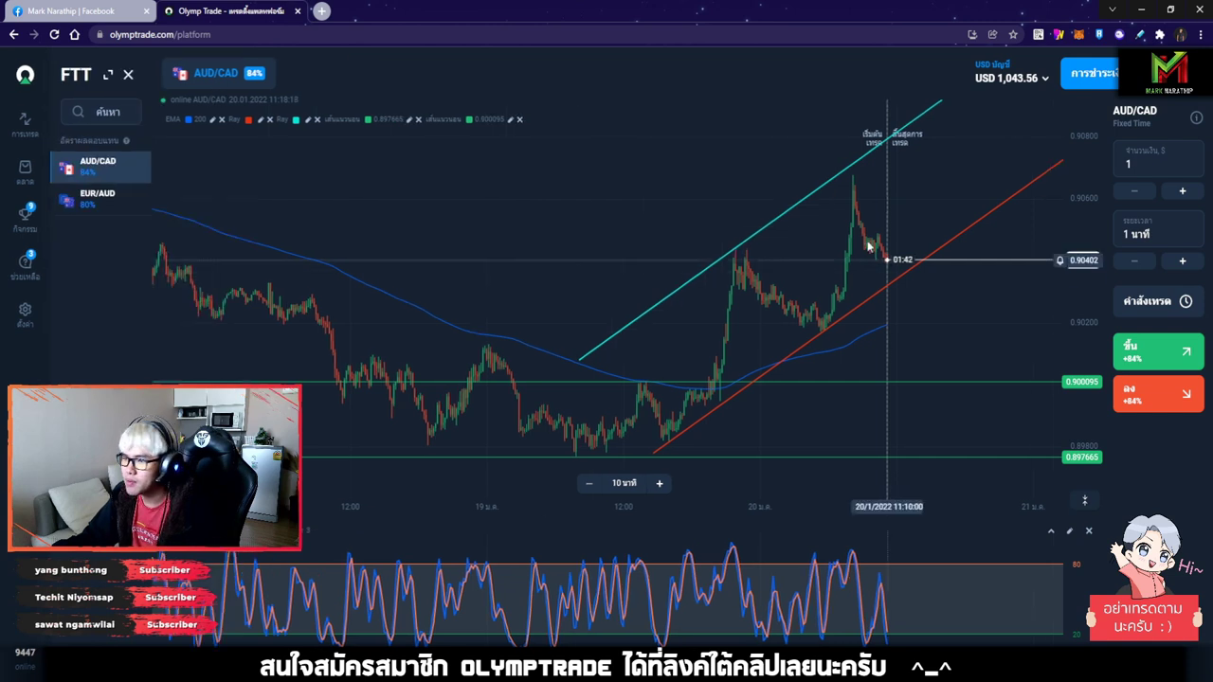
scroll(776, 249, right, 3)
scroll(772, 254, right, 3)
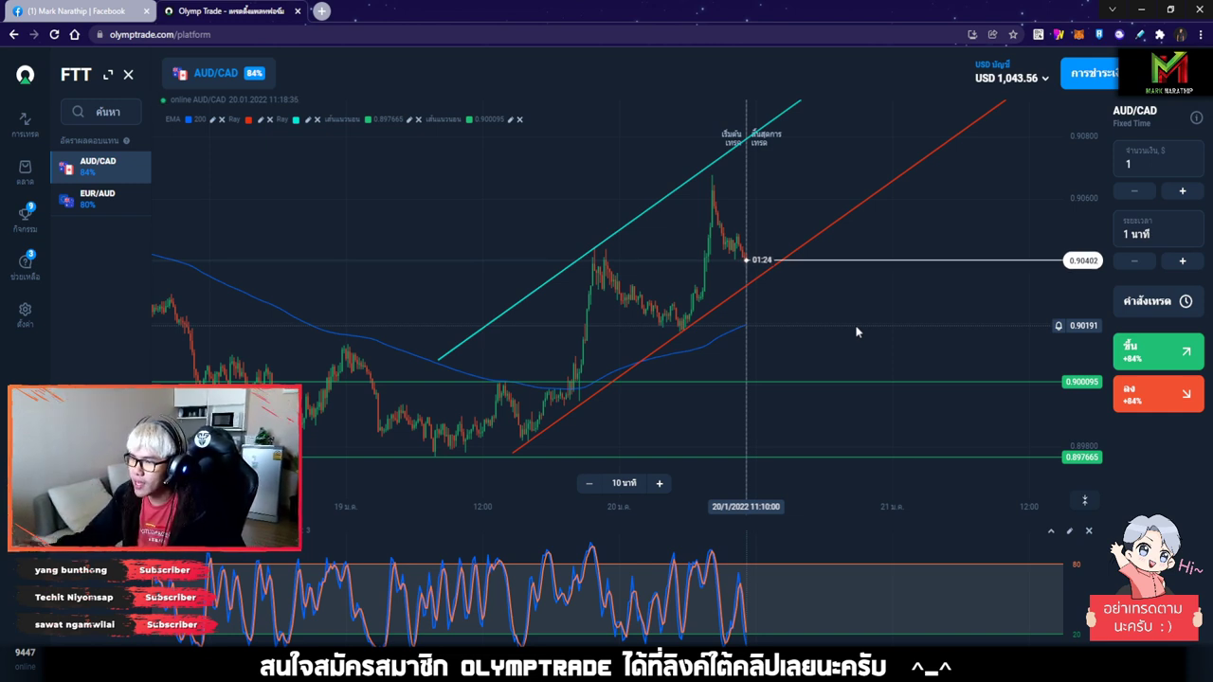
scroll(773, 343, up, 1)
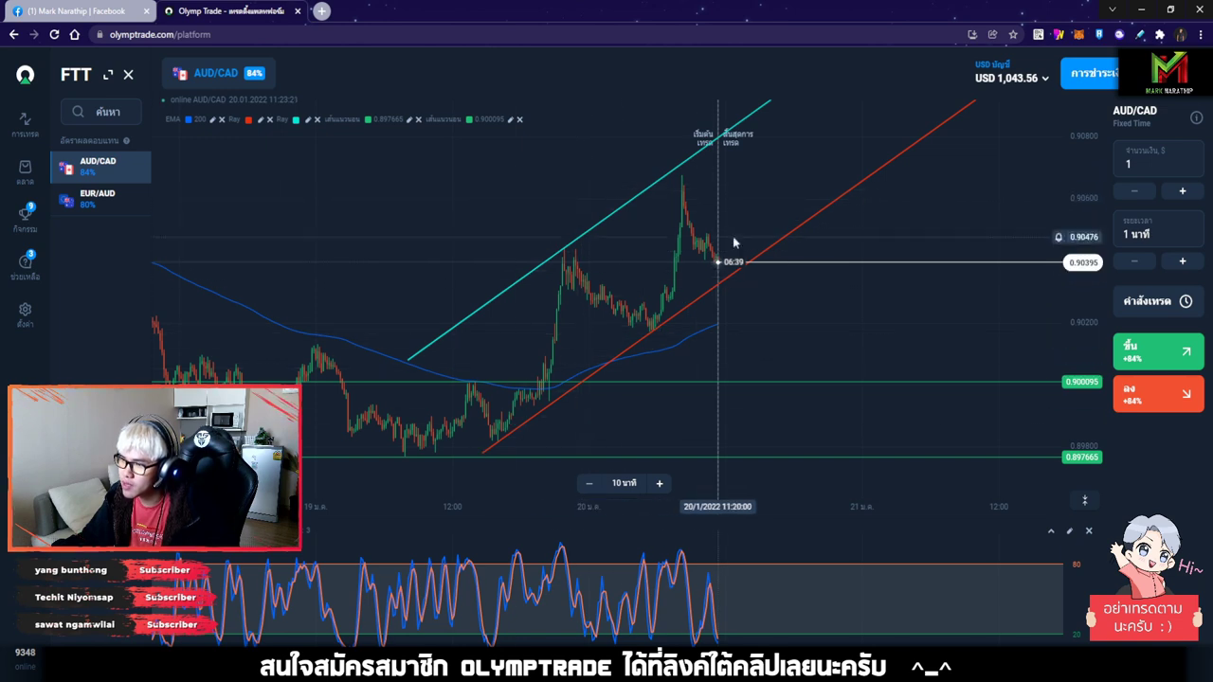
Sketch white arrows along the red trendline and the 0.900095 level, then clear them and pan right.
click(1059, 34)
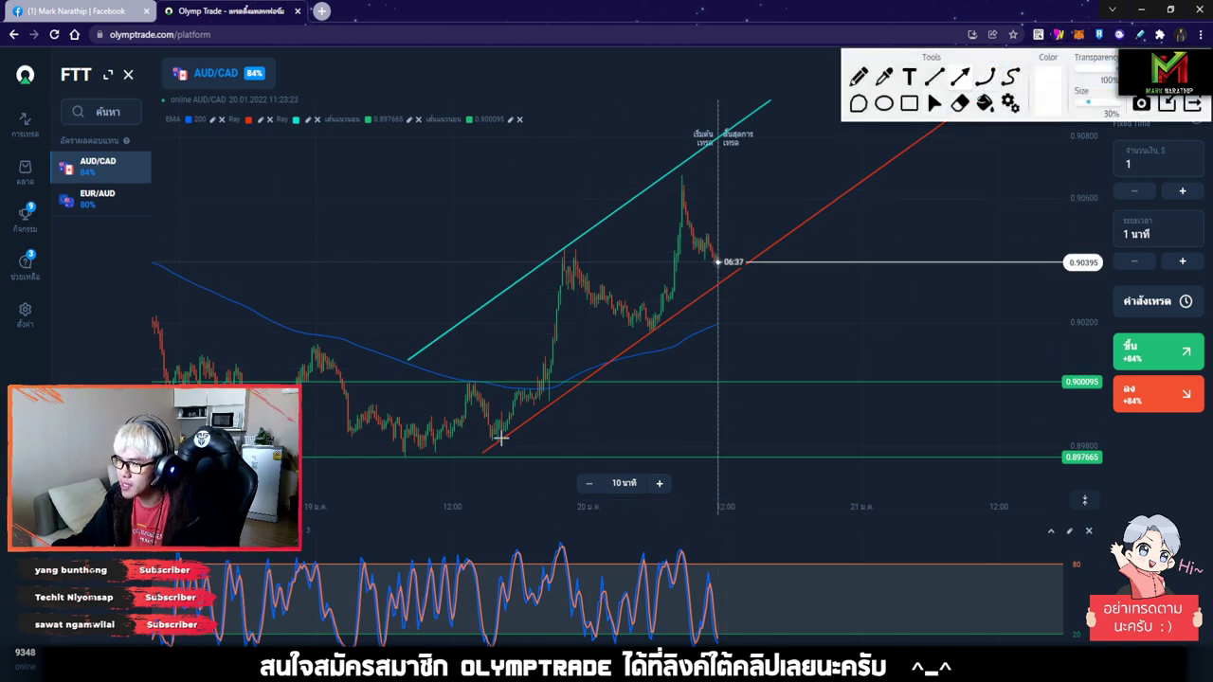
drag(501, 437, 882, 164)
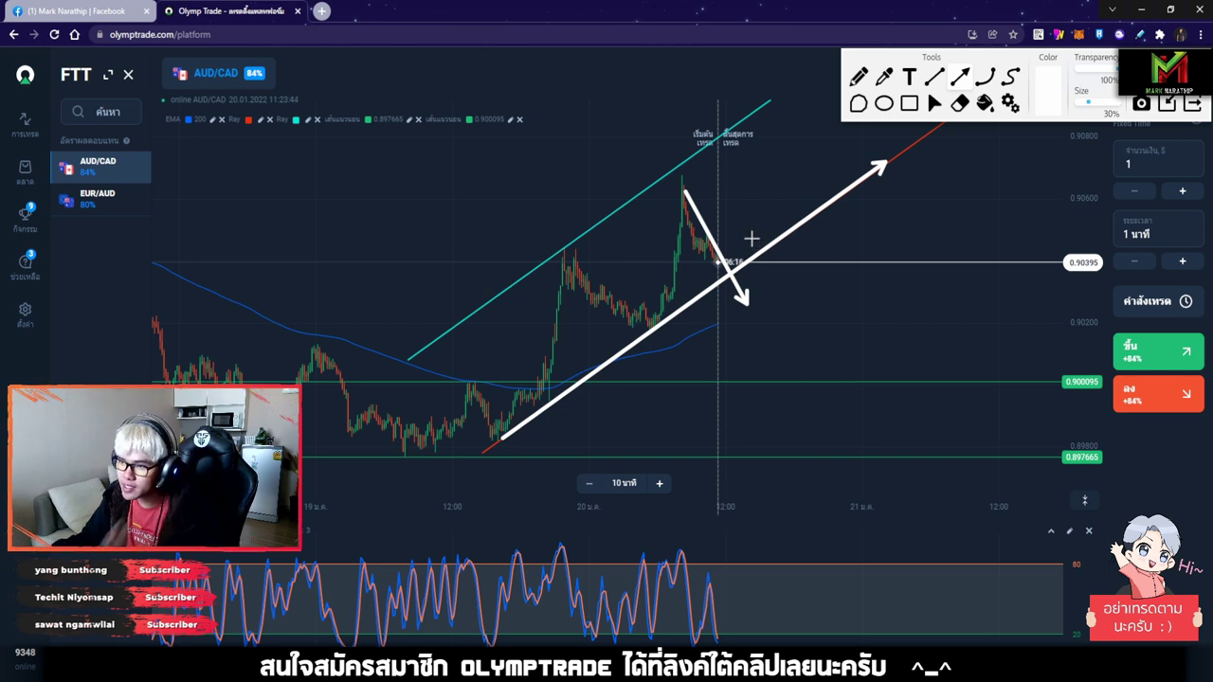
drag(549, 362, 786, 173)
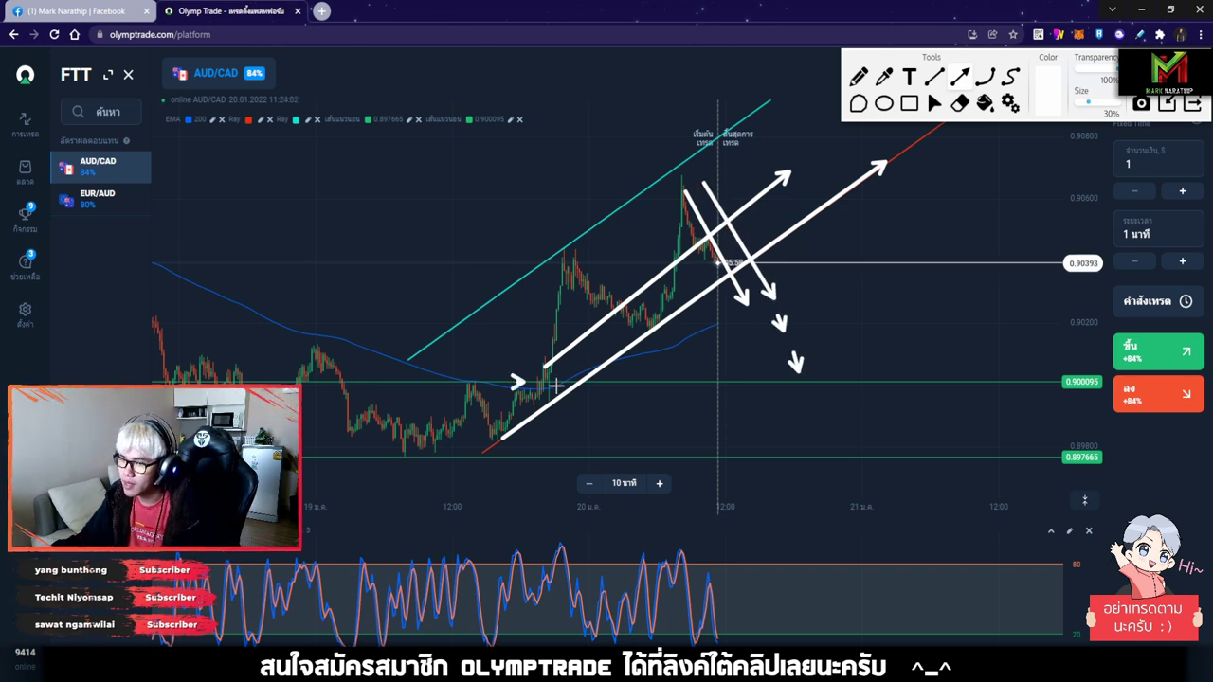
drag(556, 384, 967, 381)
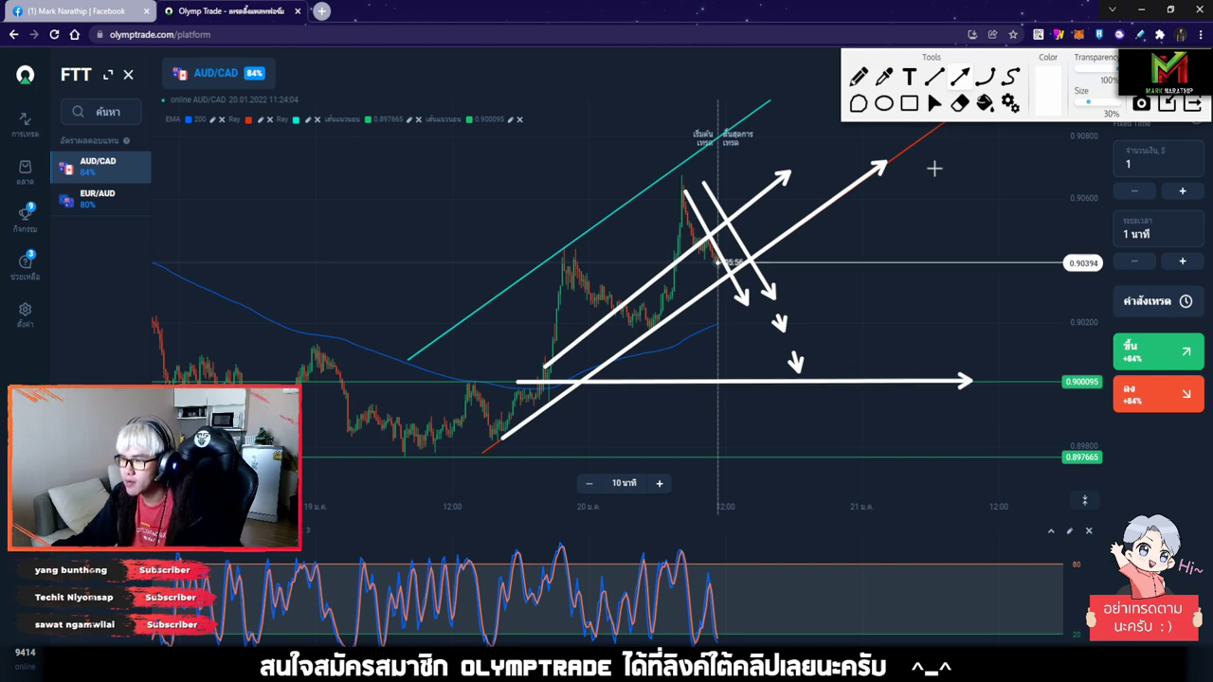
key(Escape)
drag(718, 262, 884, 262)
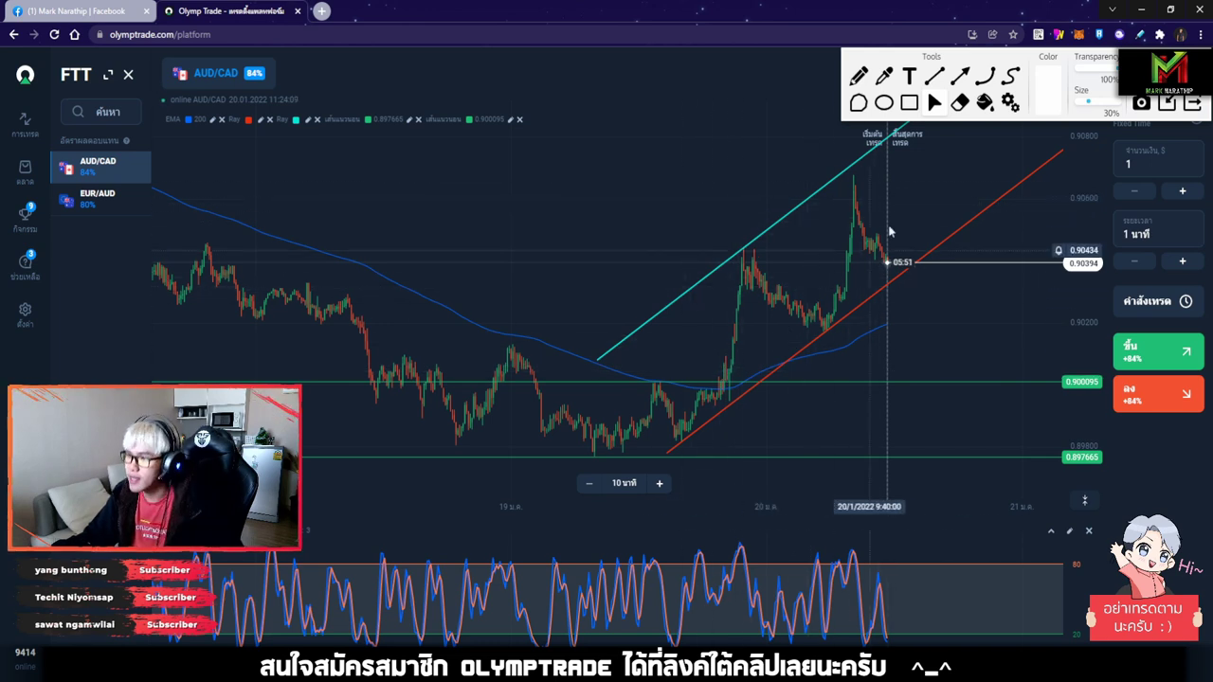
Pan back to the latest candle, then draw and delete a trial arrow along the red trendline.
drag(913, 327, 726, 327)
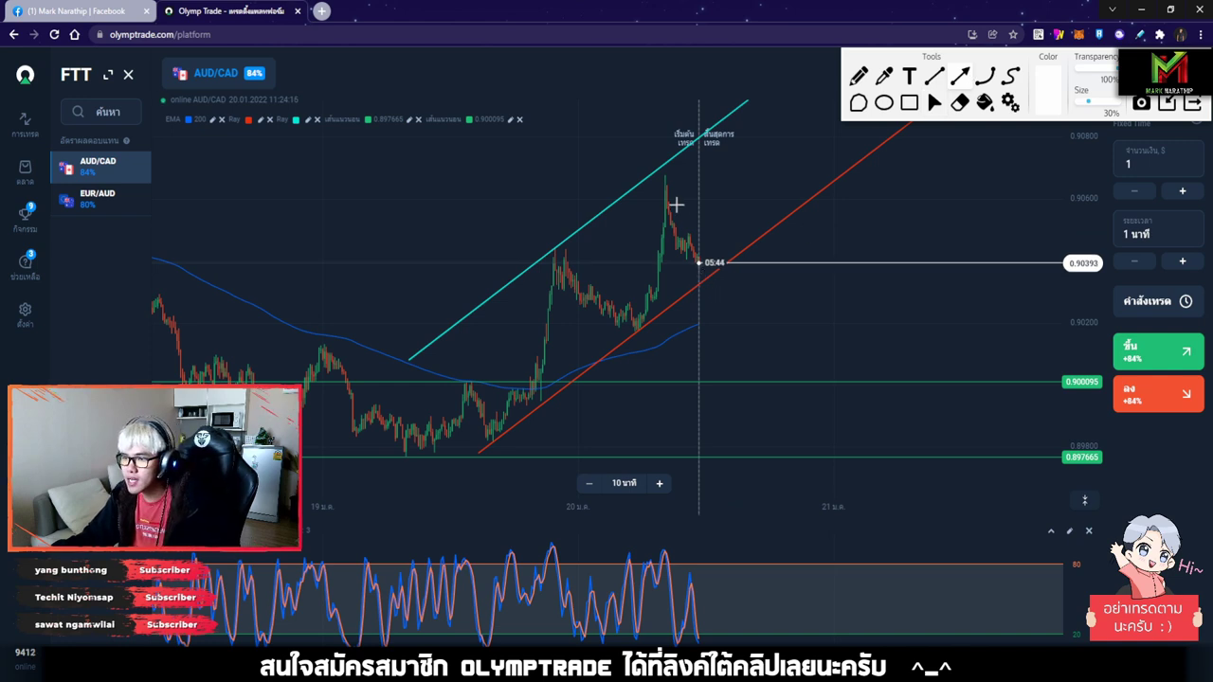
drag(570, 393, 836, 183)
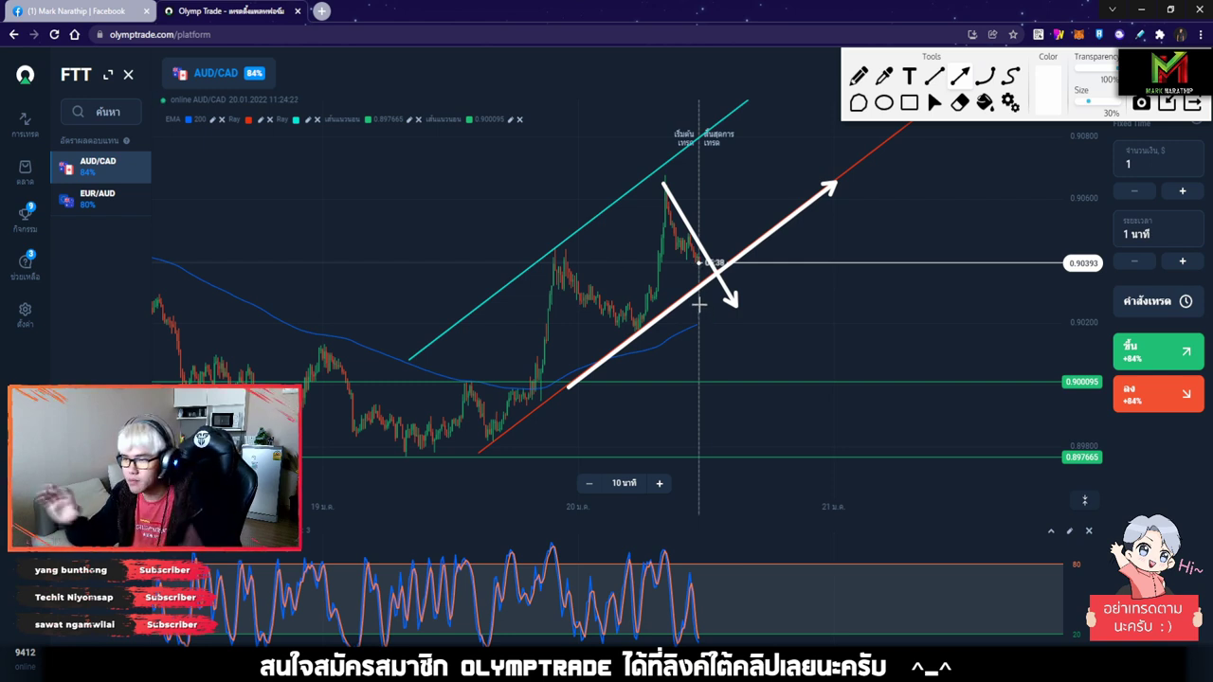
key(Delete)
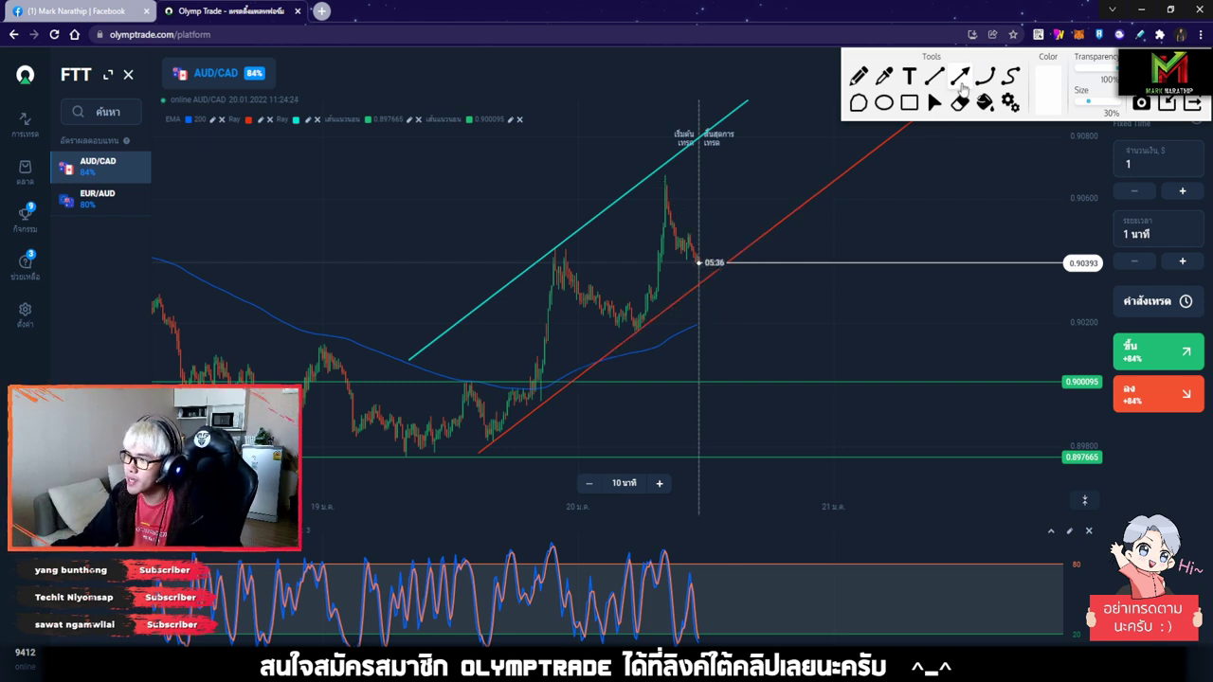
Redraw and undo the red-trendline arrow, then draw a white arrow along the cyan upper trendline.
drag(502, 436, 857, 164)
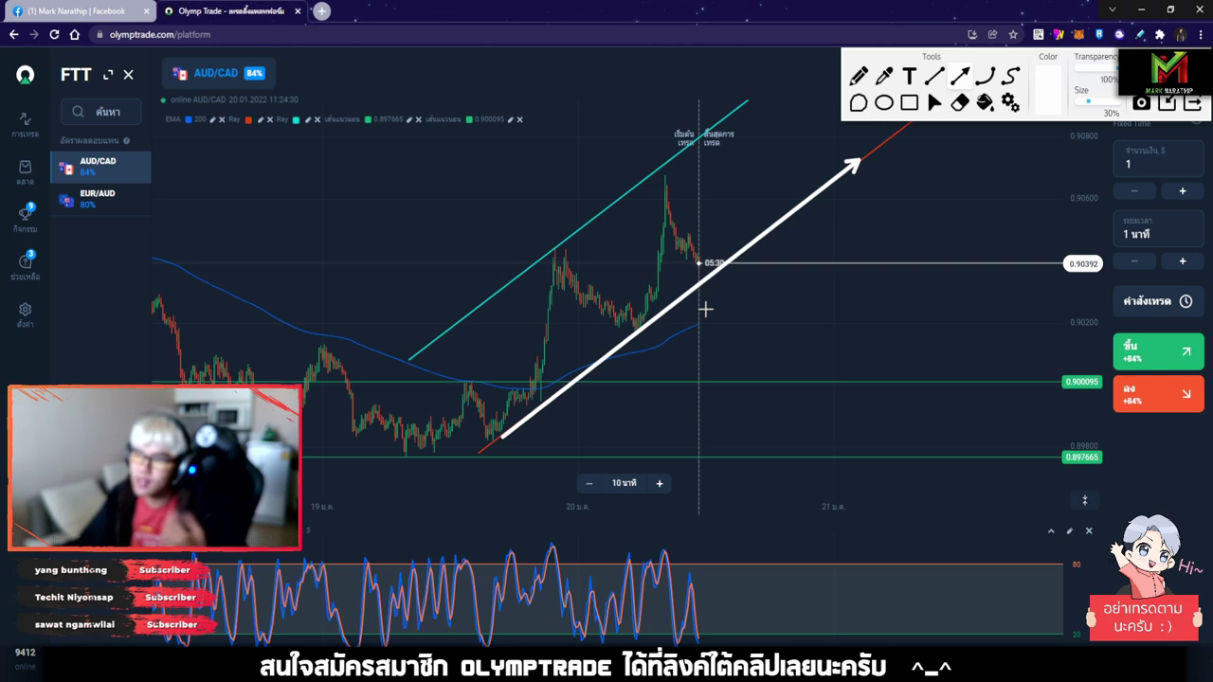
key(ctrl+z)
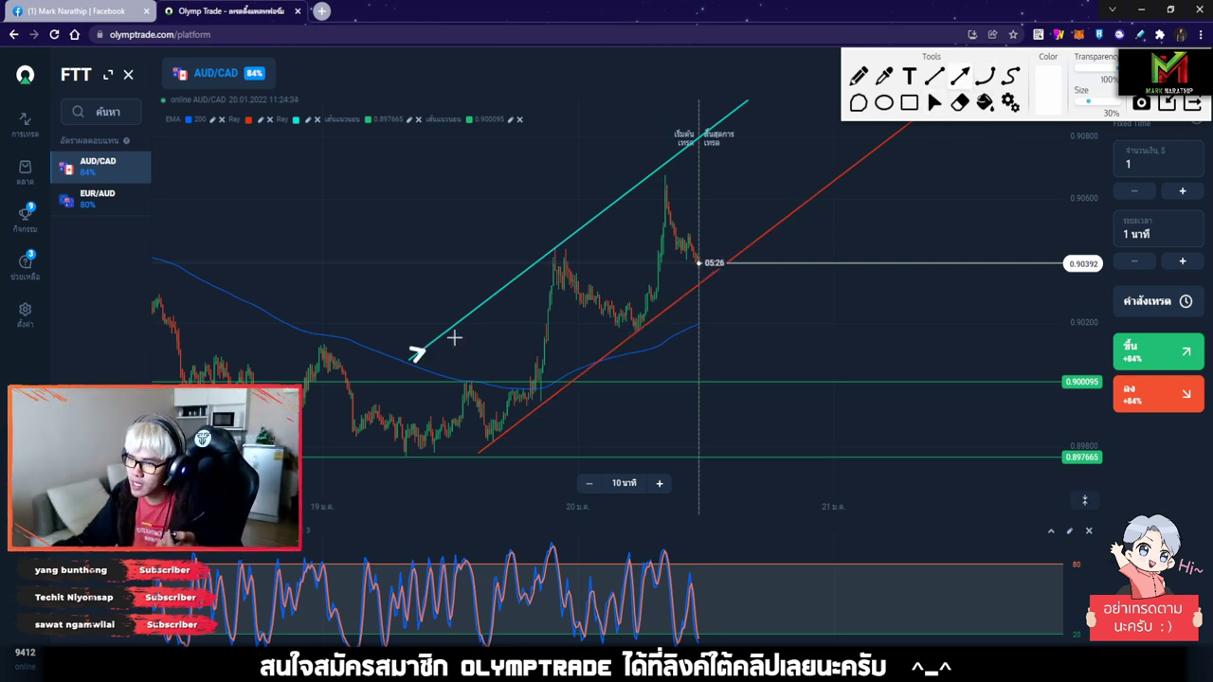
drag(454, 337, 737, 108)
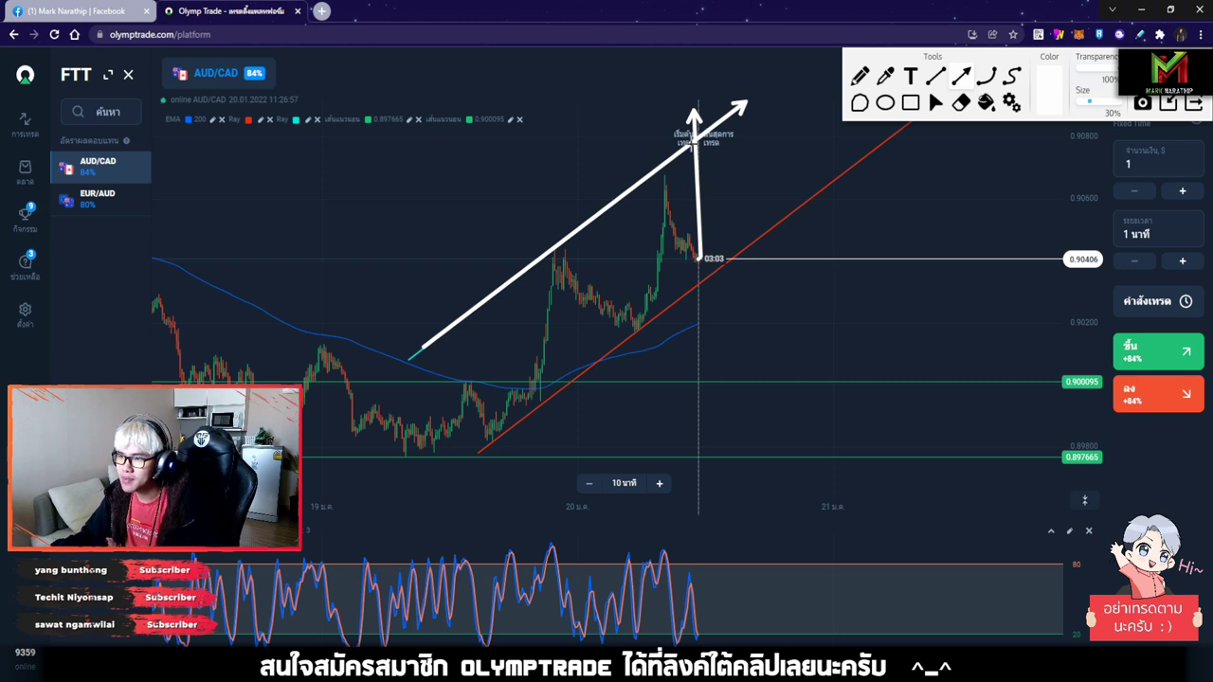
Adjust the vertical arrow's tip and add five upward arrows along the rally and latest candles.
drag(694, 106, 689, 108)
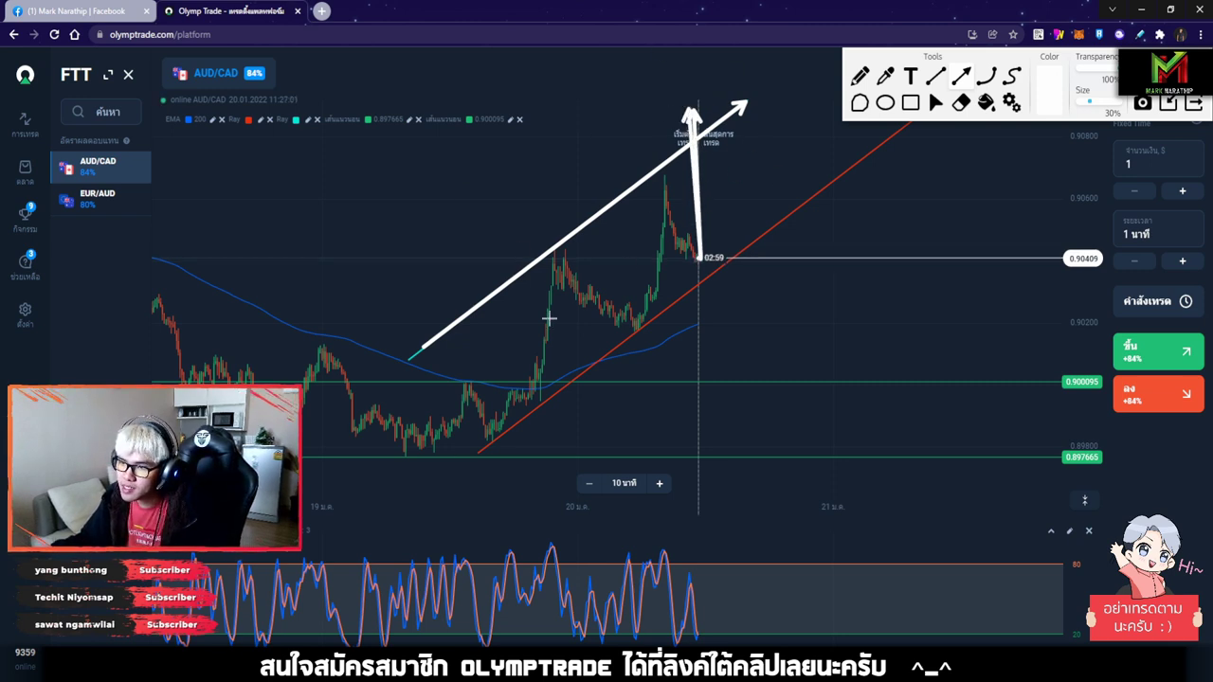
drag(499, 377, 562, 249)
drag(548, 341, 591, 244)
drag(594, 335, 621, 248)
drag(631, 315, 661, 242)
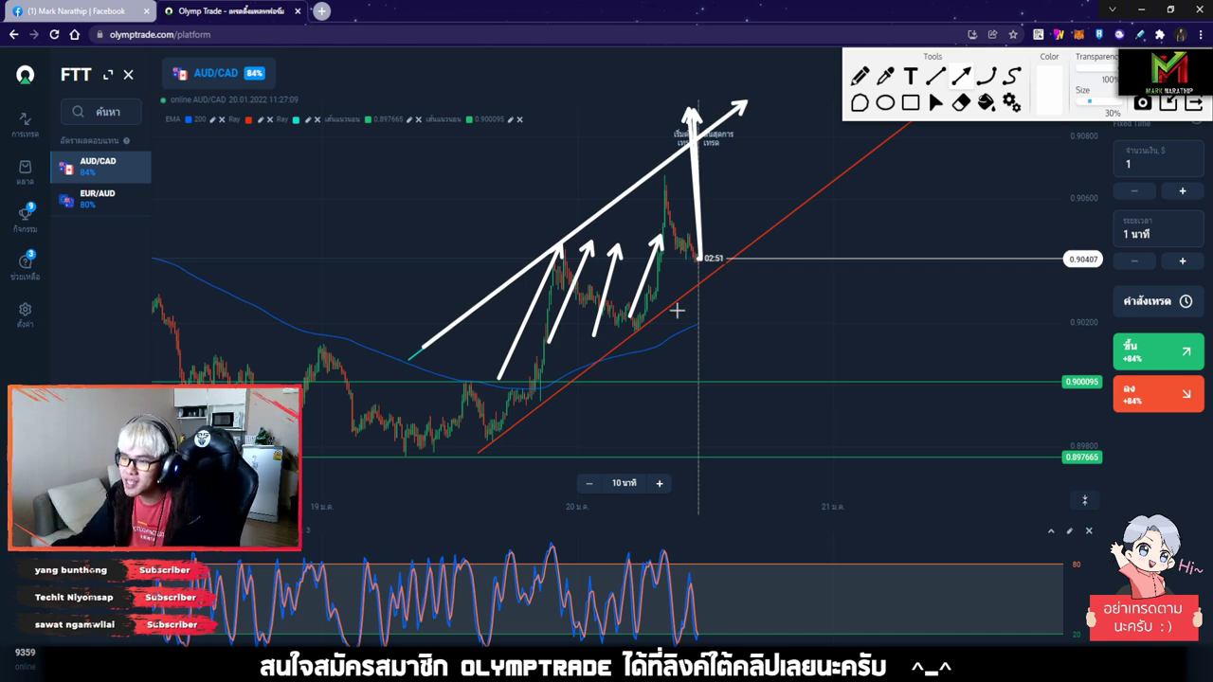
mouse_move(677, 311)
mouse_down()
mouse_move(673, 252)
mouse_move(753, 202)
mouse_up()
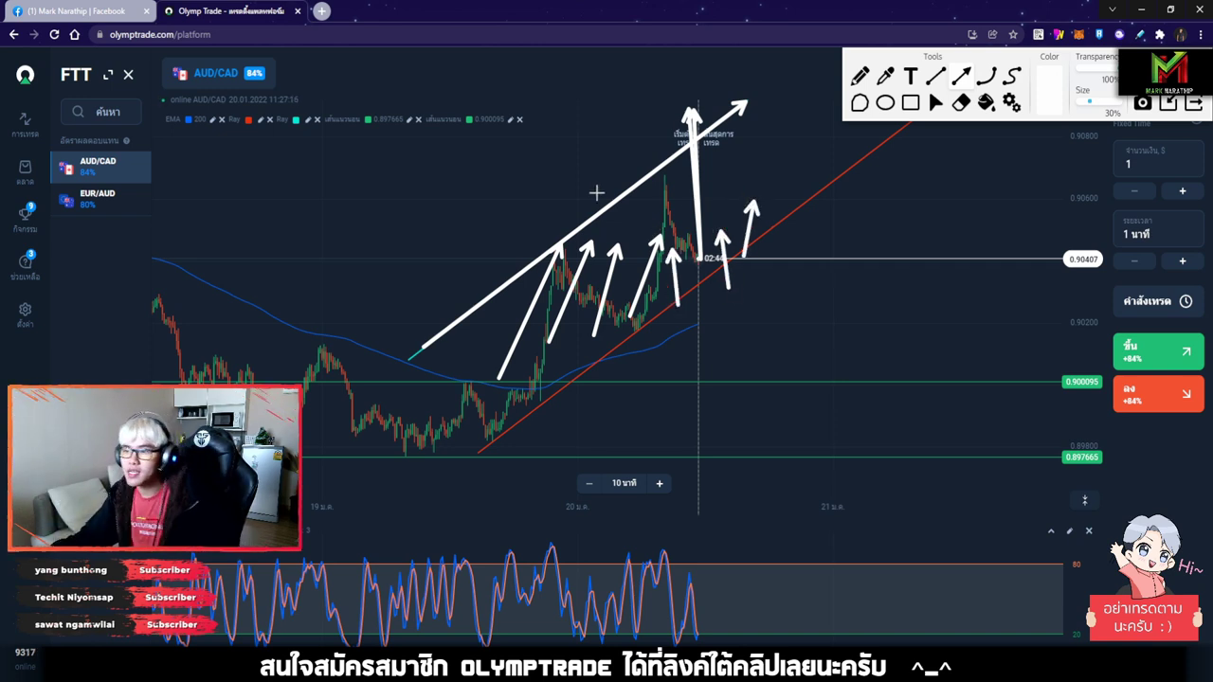
Draw arrows hitting and bouncing off the cyan line, then clear all annotations and close the drawing tools.
mouse_move(465, 142)
mouse_down()
mouse_move(558, 202)
mouse_move(619, 133)
mouse_up()
drag(579, 200, 637, 134)
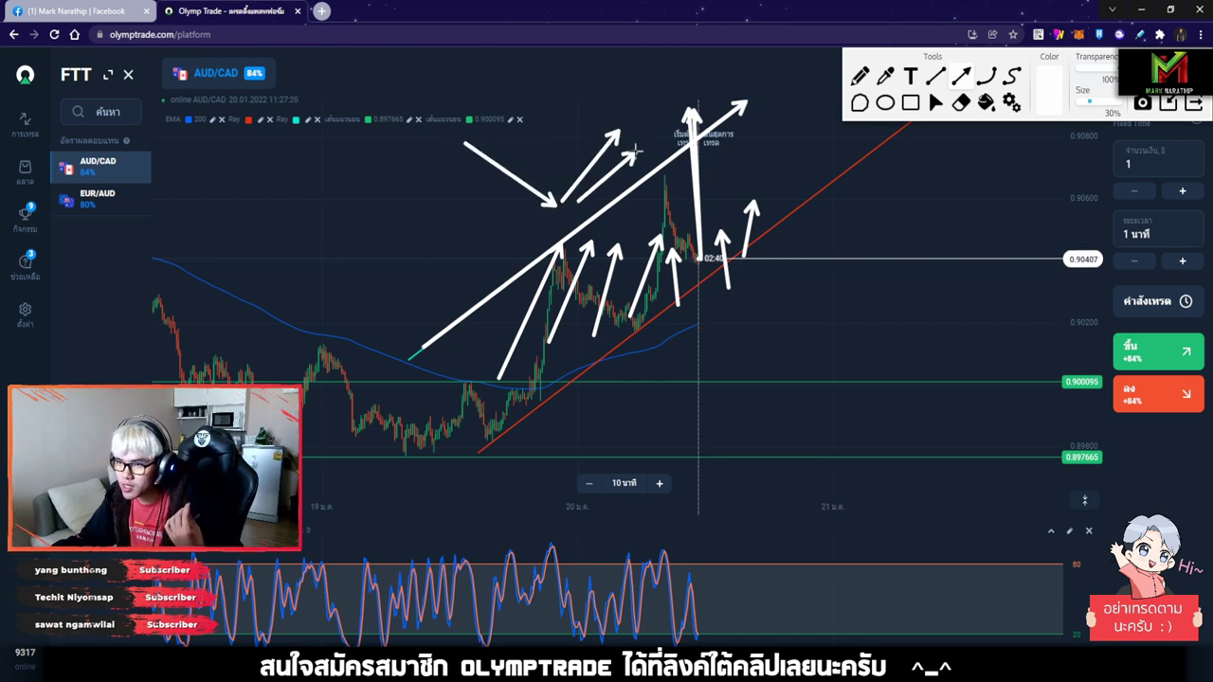
drag(555, 185, 595, 127)
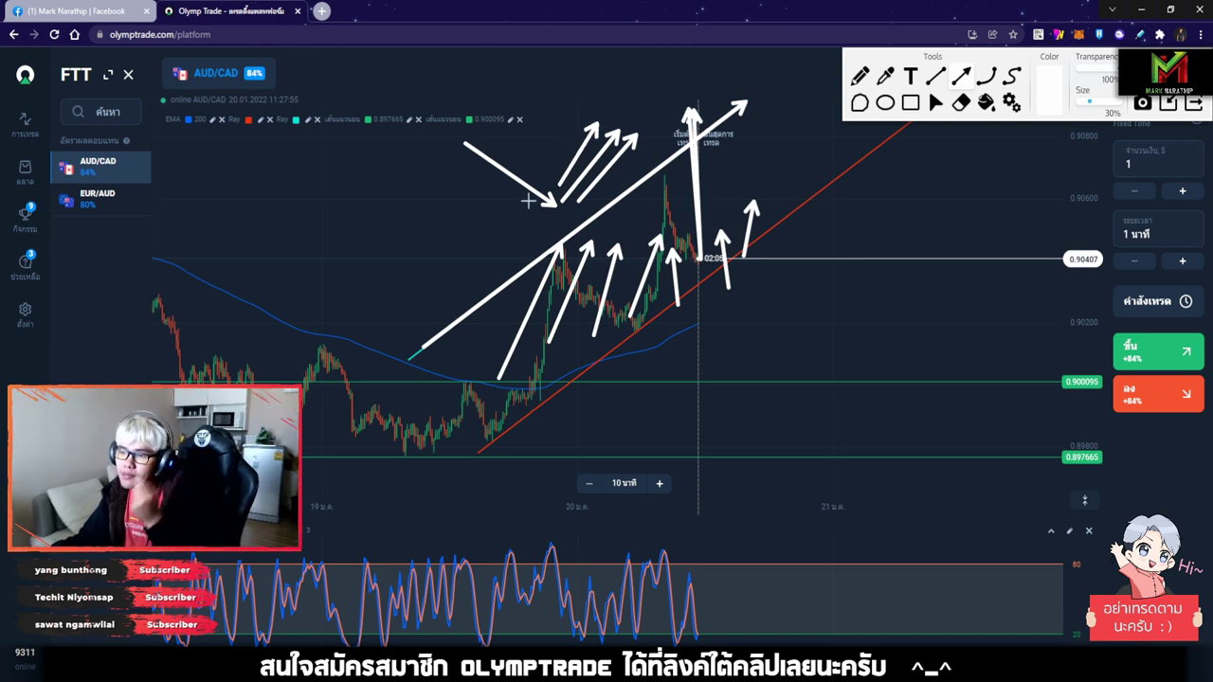
mouse_move(444, 241)
mouse_down()
mouse_move(517, 201)
mouse_move(551, 219)
mouse_up()
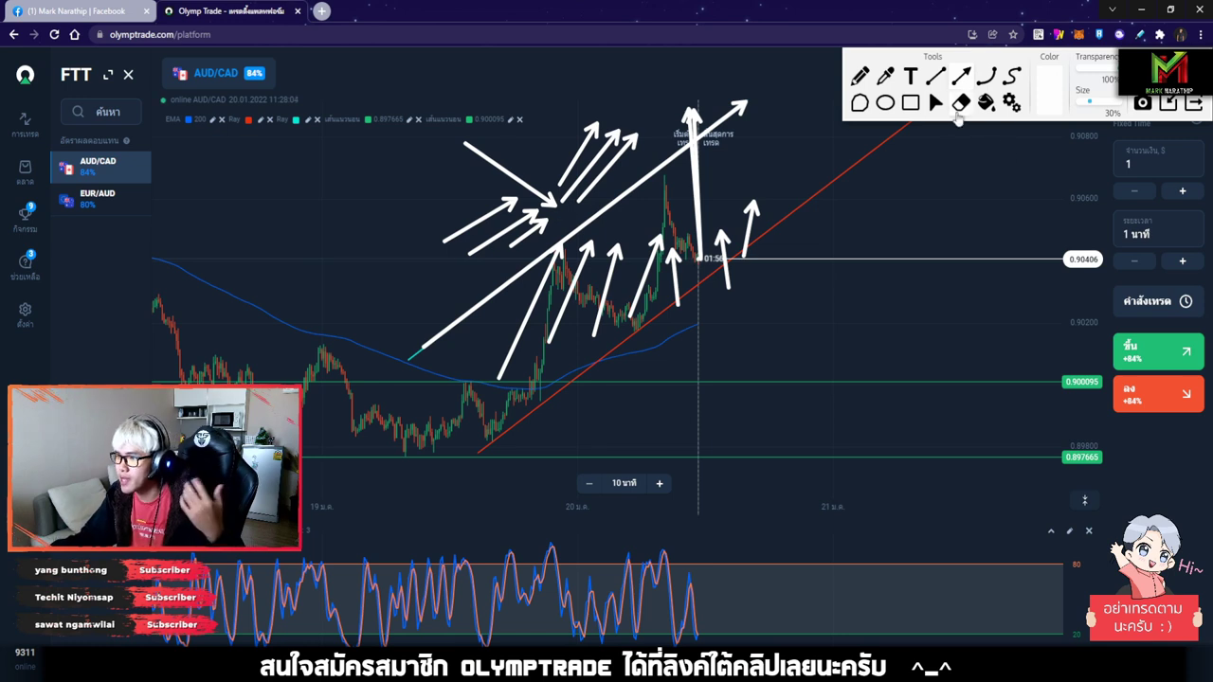
click(1168, 102)
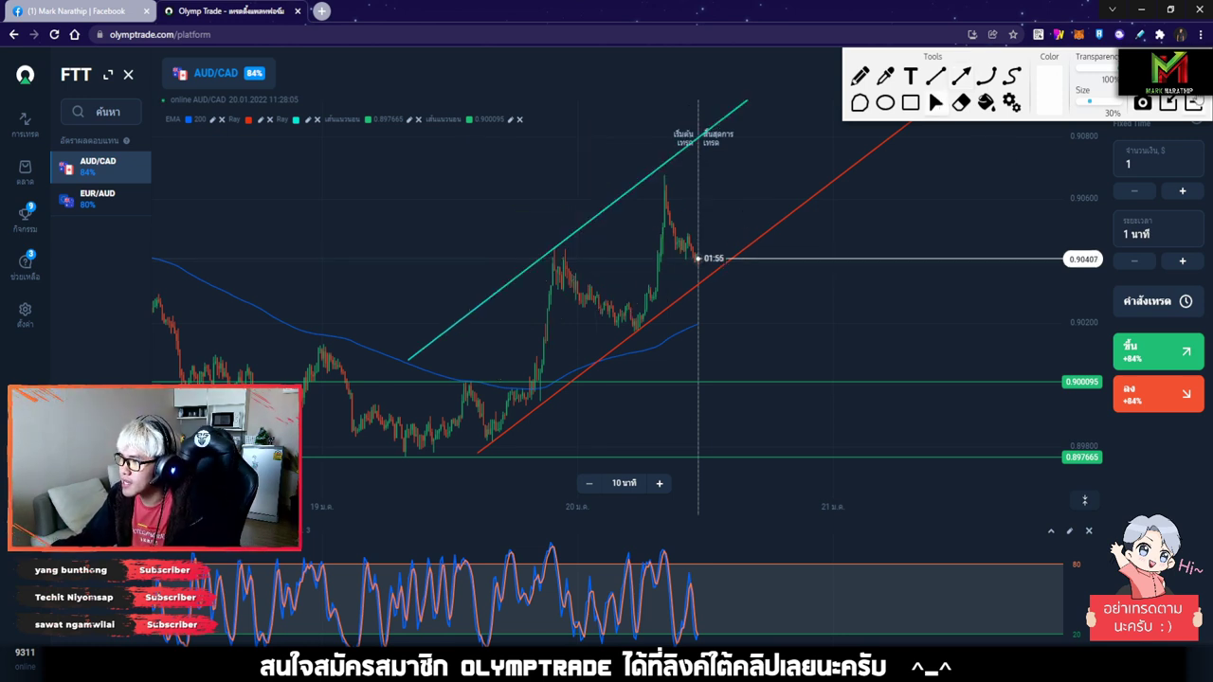
click(1196, 104)
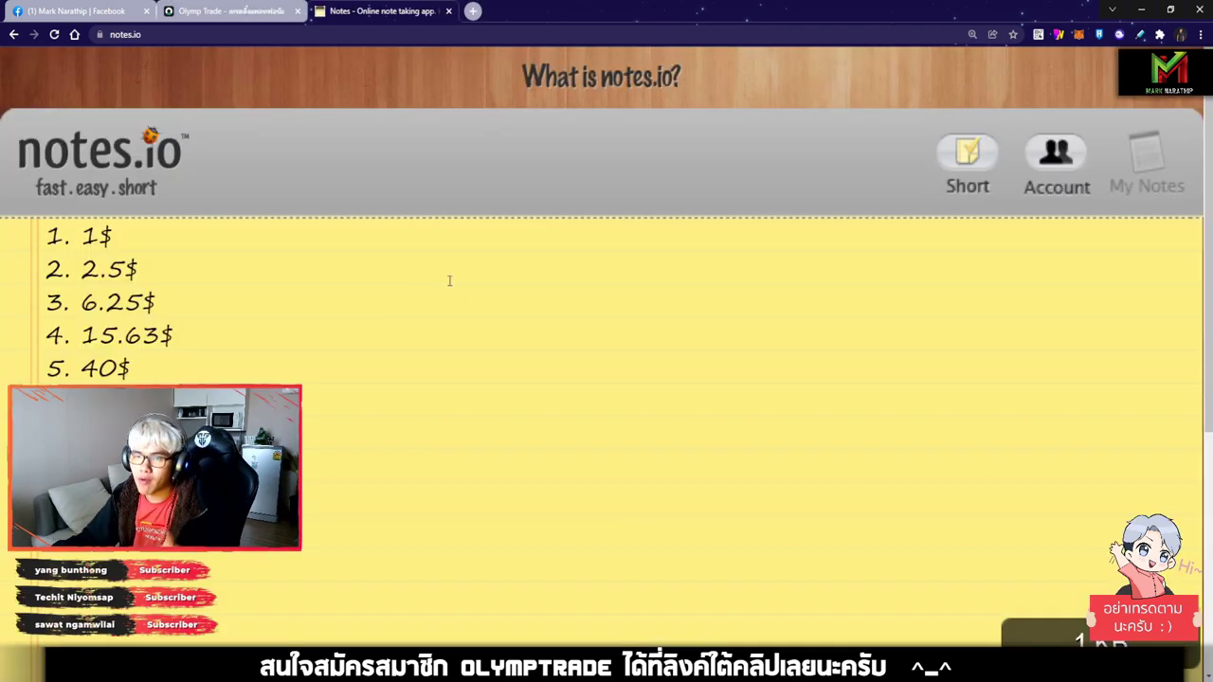
Select the 70$ amount on the capital-limit line, then return the caret to line 1.
scroll(345, 273, down, 3)
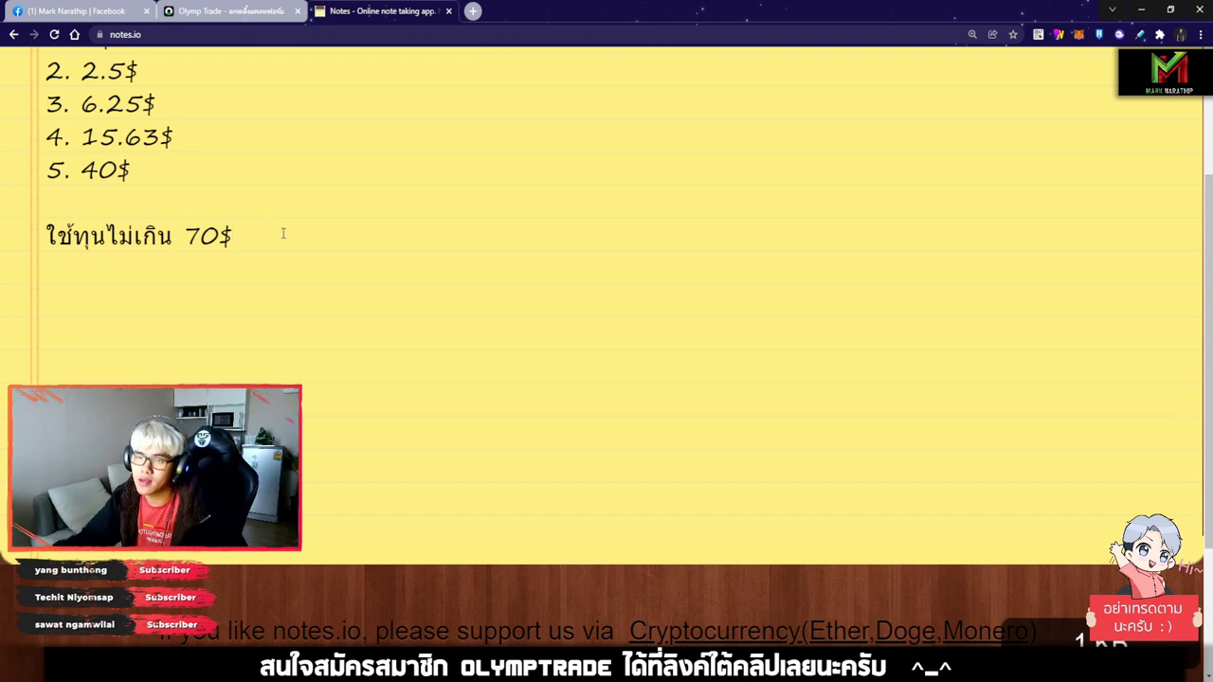
key(ctrl+shift+Left)
key(ctrl+shift+Left)
key(ctrl+shift+Left)
click(289, 223)
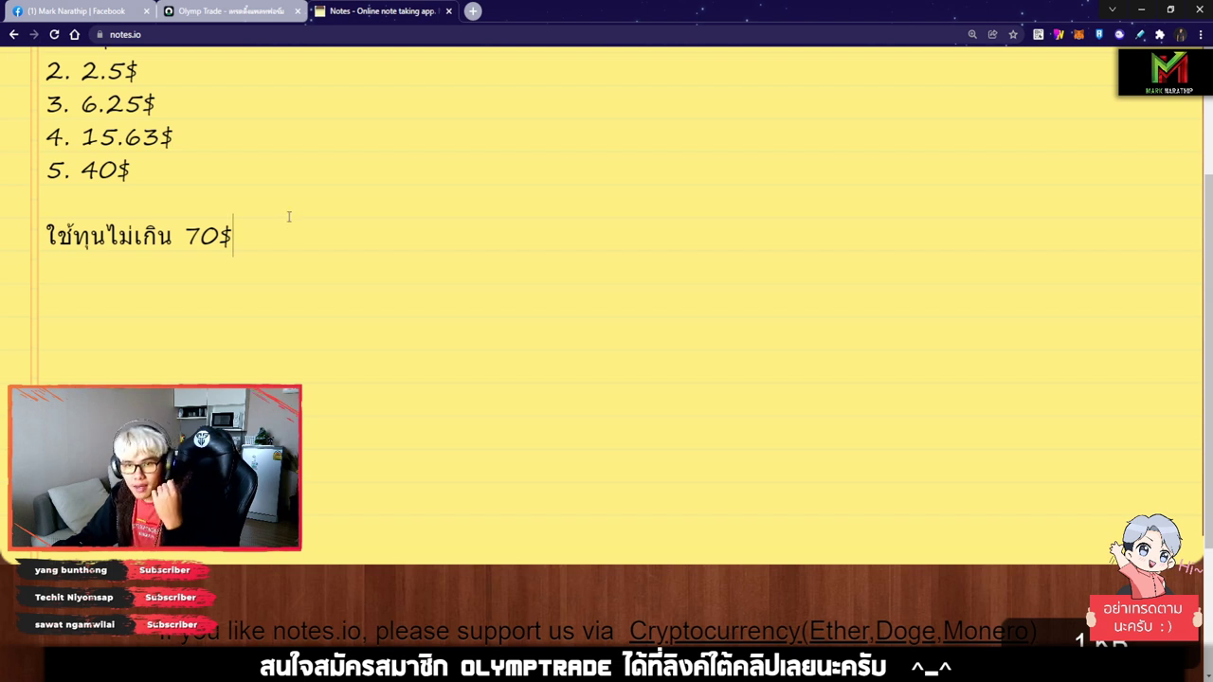
key(ctrl+shift+Left)
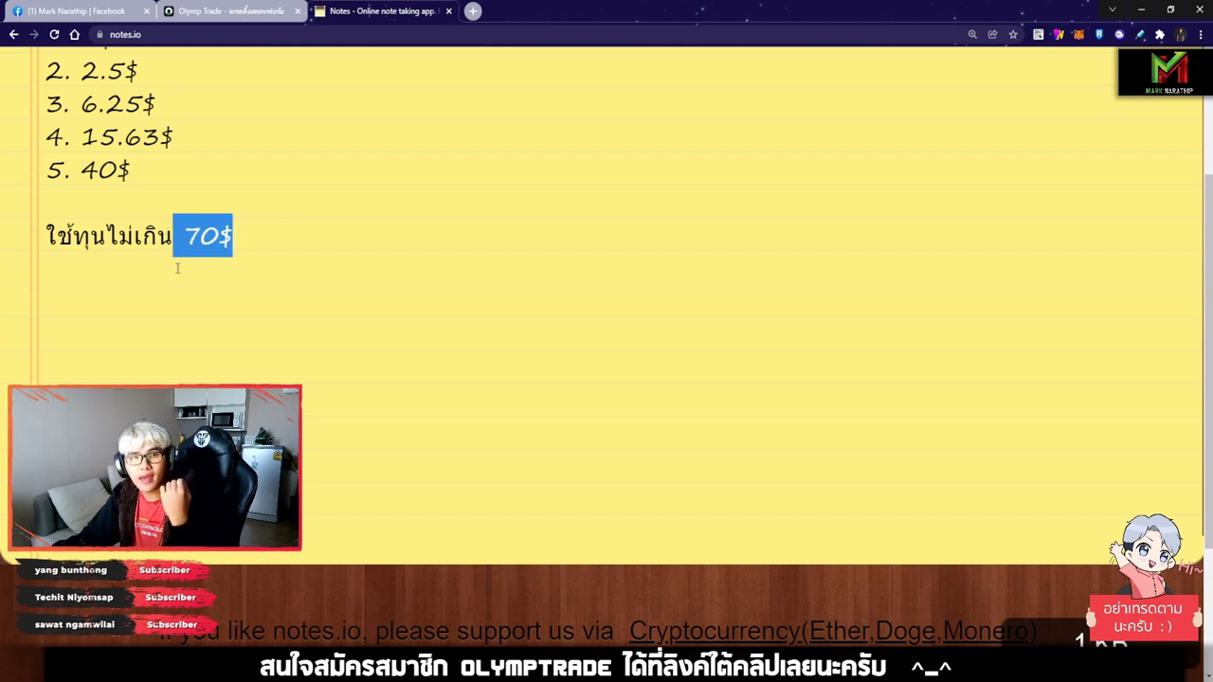
scroll(205, 270, up, 1)
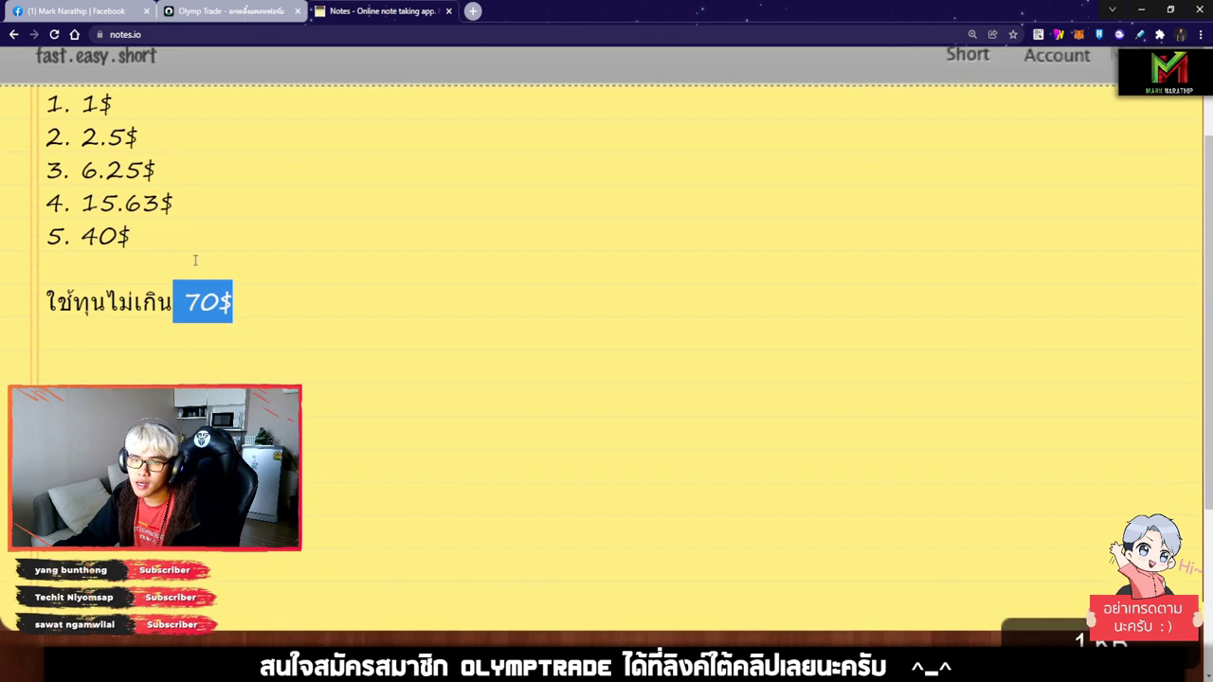
click(183, 114)
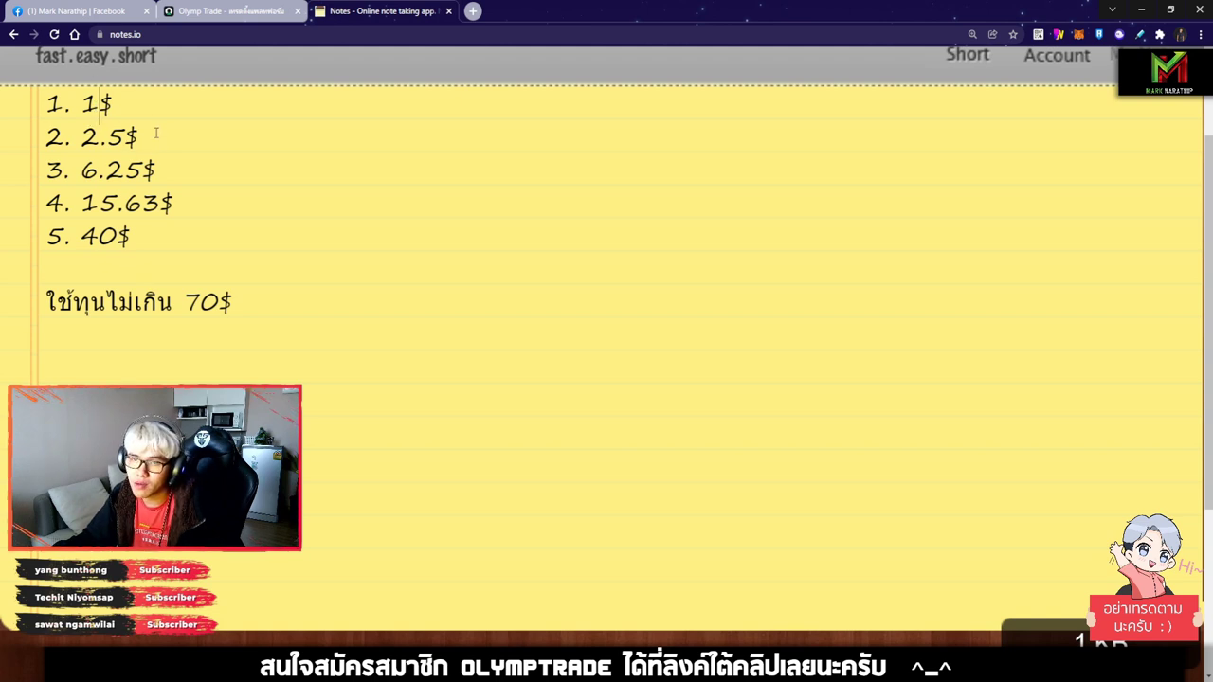
Highlight the stake amounts 2.5$, 6.25$, 15.63$ and 40$ one line at a time.
drag(156, 133, 81, 136)
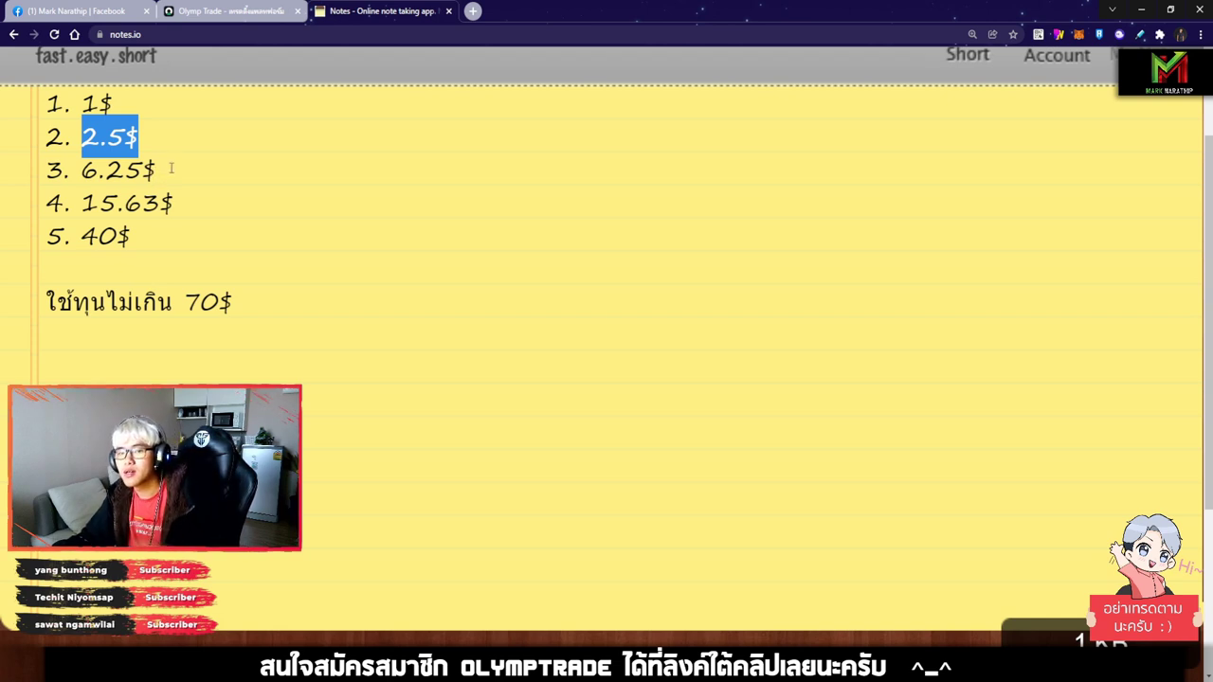
drag(171, 169, 81, 171)
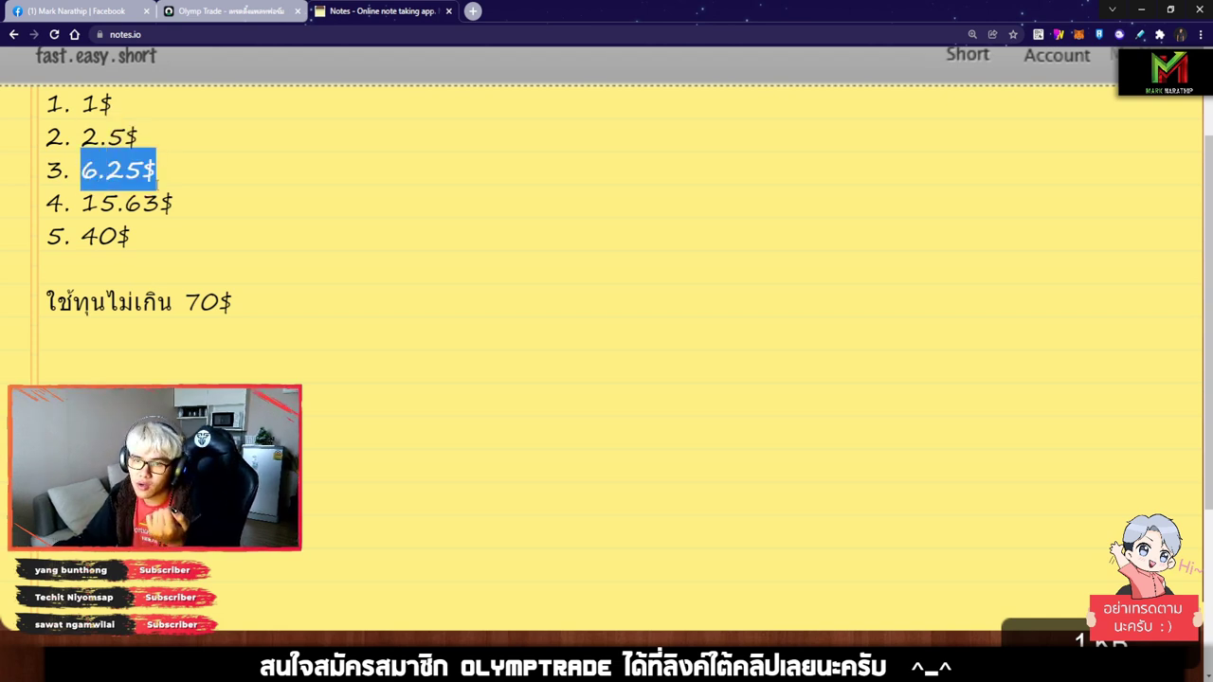
drag(175, 202, 81, 202)
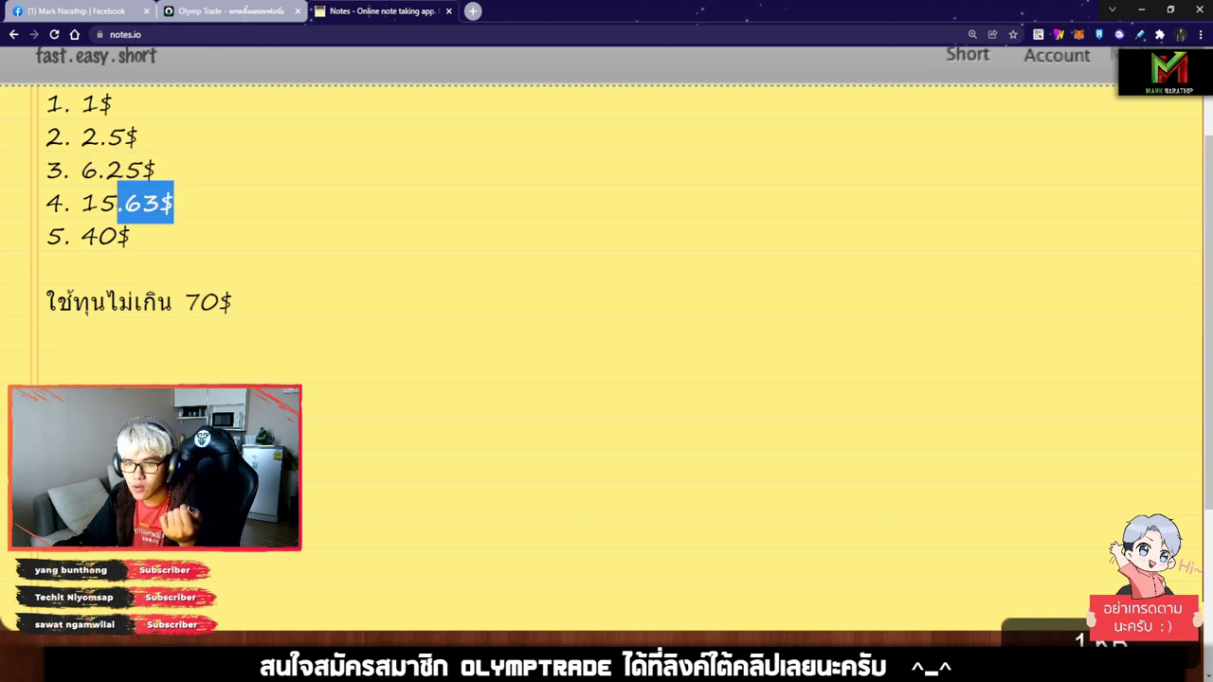
drag(155, 236, 82, 236)
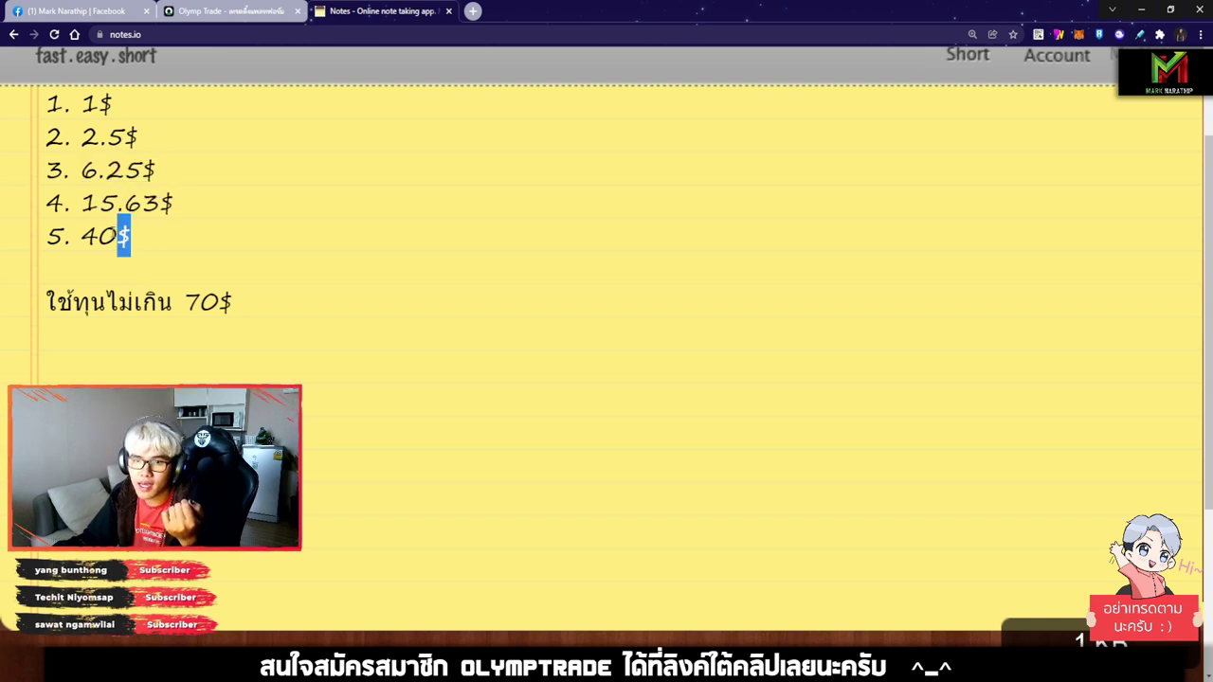
click(176, 265)
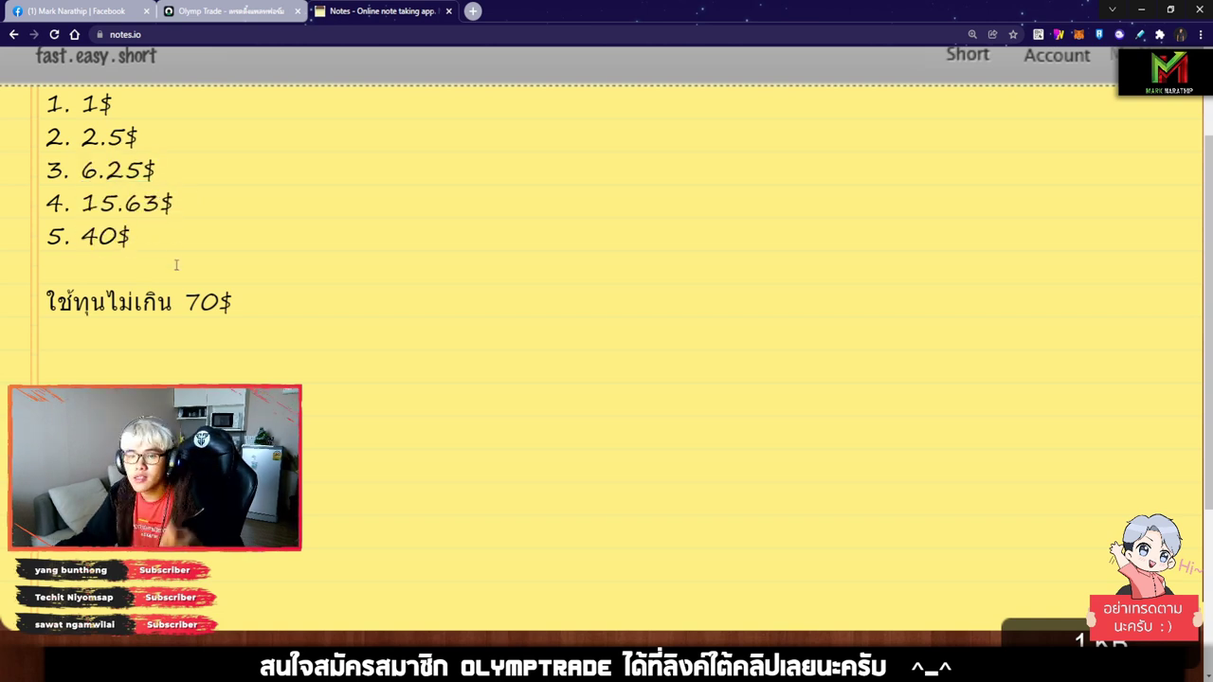
Highlight the 70$ capital limit again, then switch back to the Olymp Trade chart.
scroll(178, 269, down, 1)
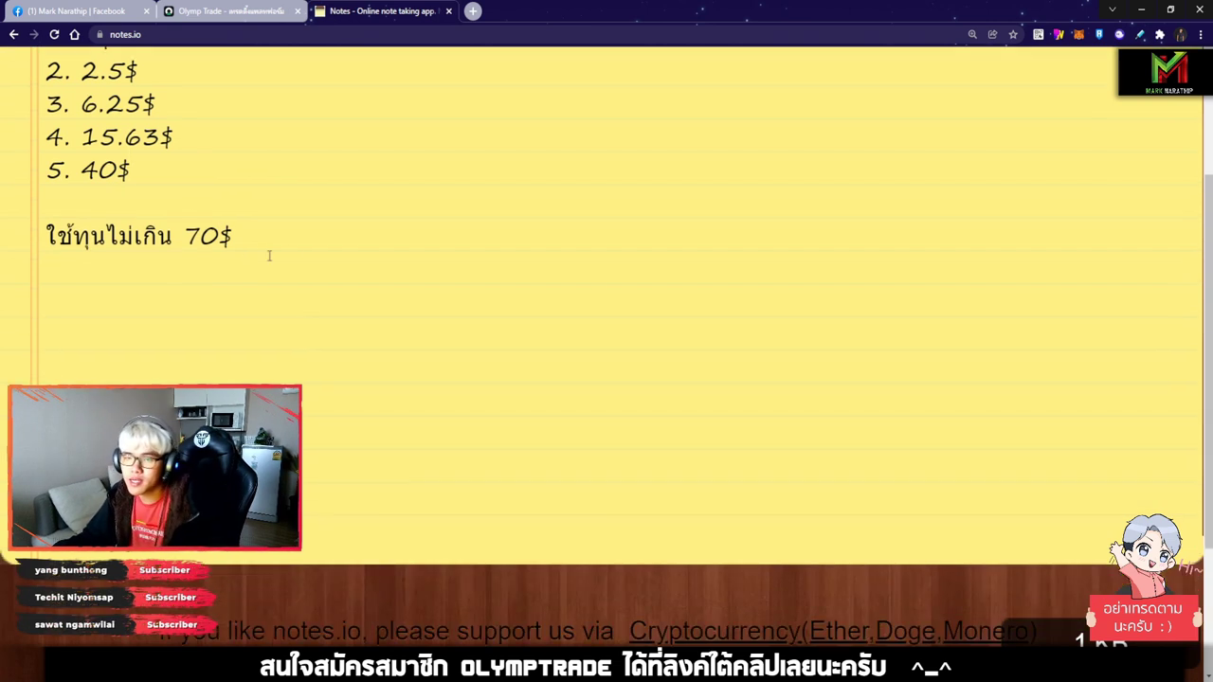
triple_click(363, 236)
click(268, 239)
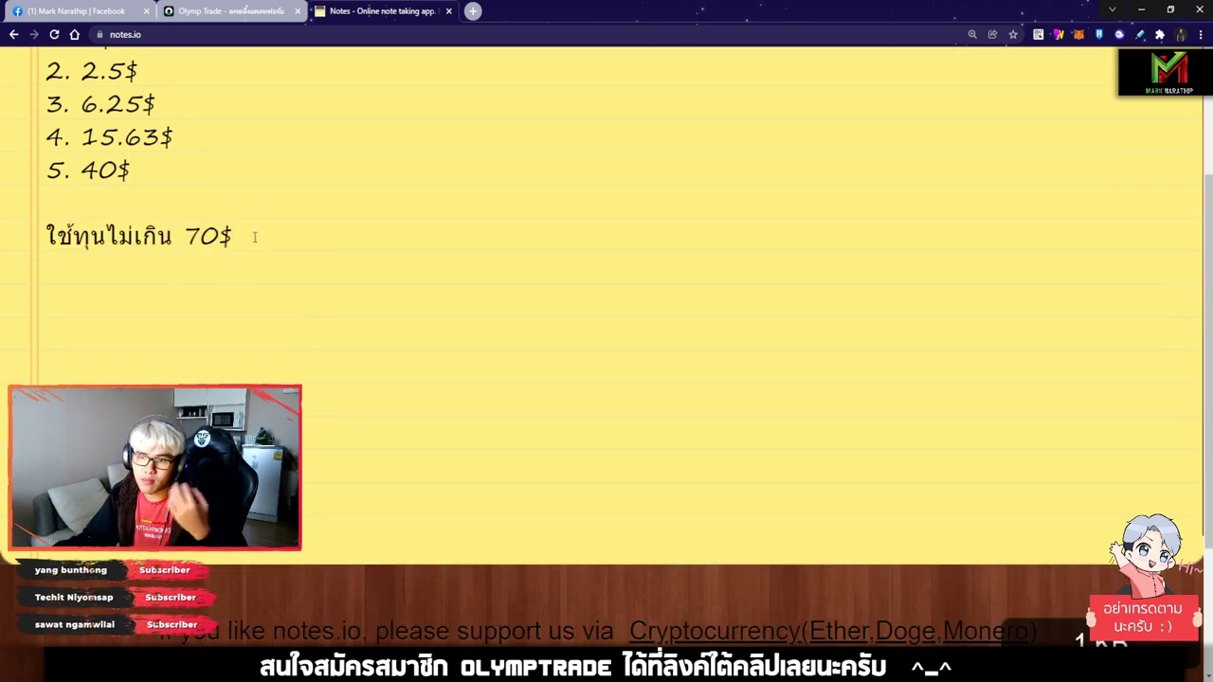
drag(253, 248, 184, 237)
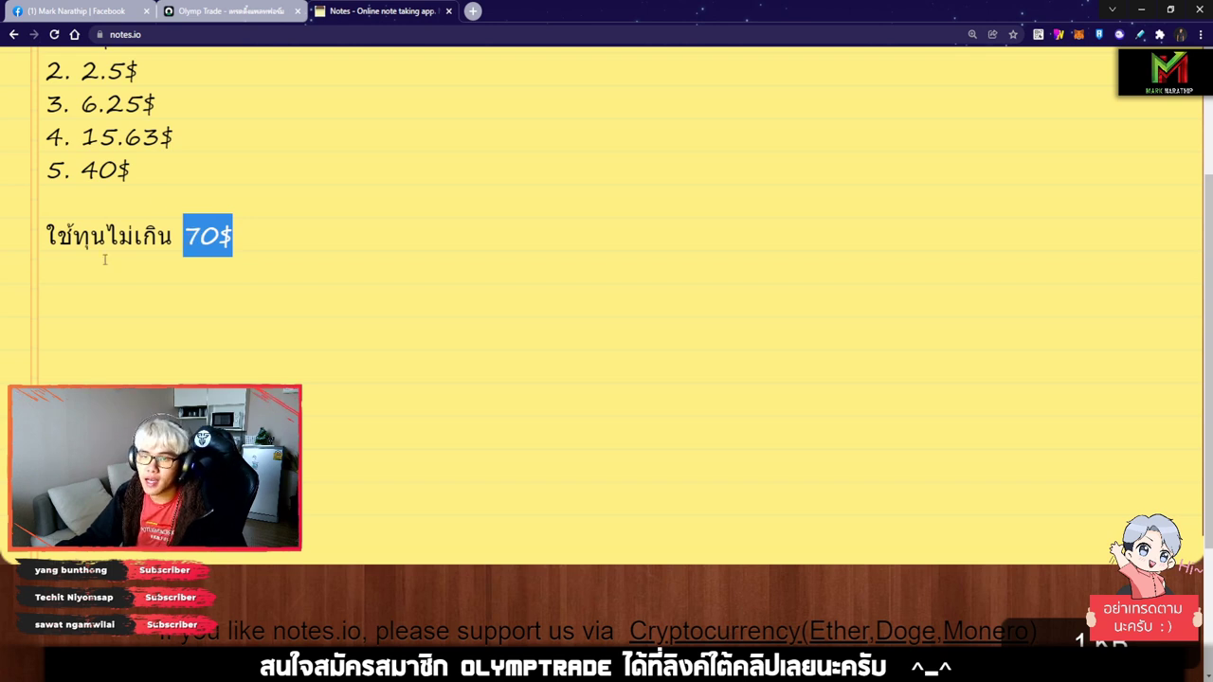
scroll(200, 256, up, 1)
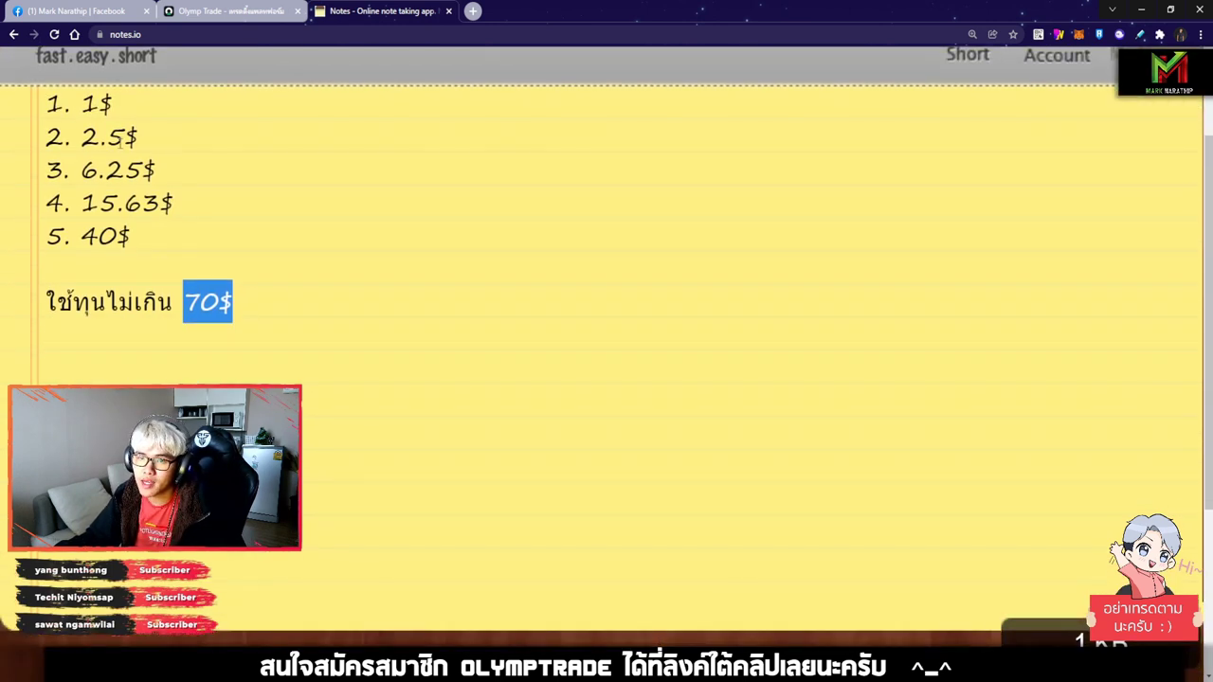
click(134, 108)
click(189, 223)
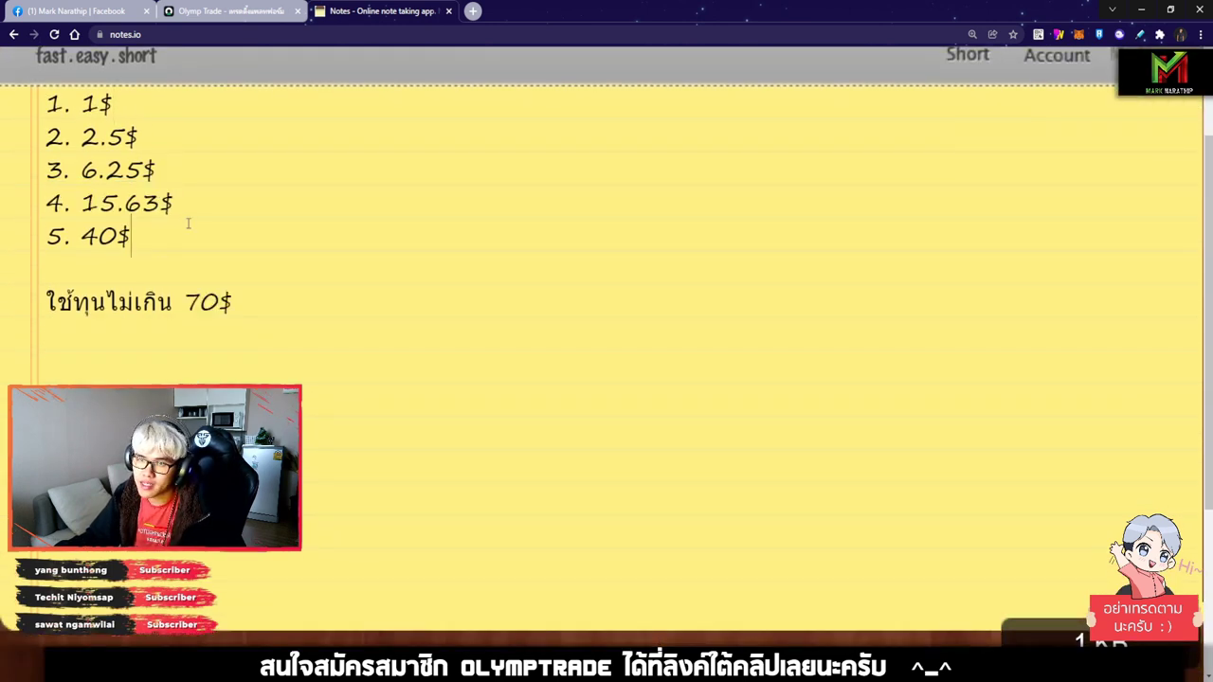
double_click(251, 305)
click(325, 326)
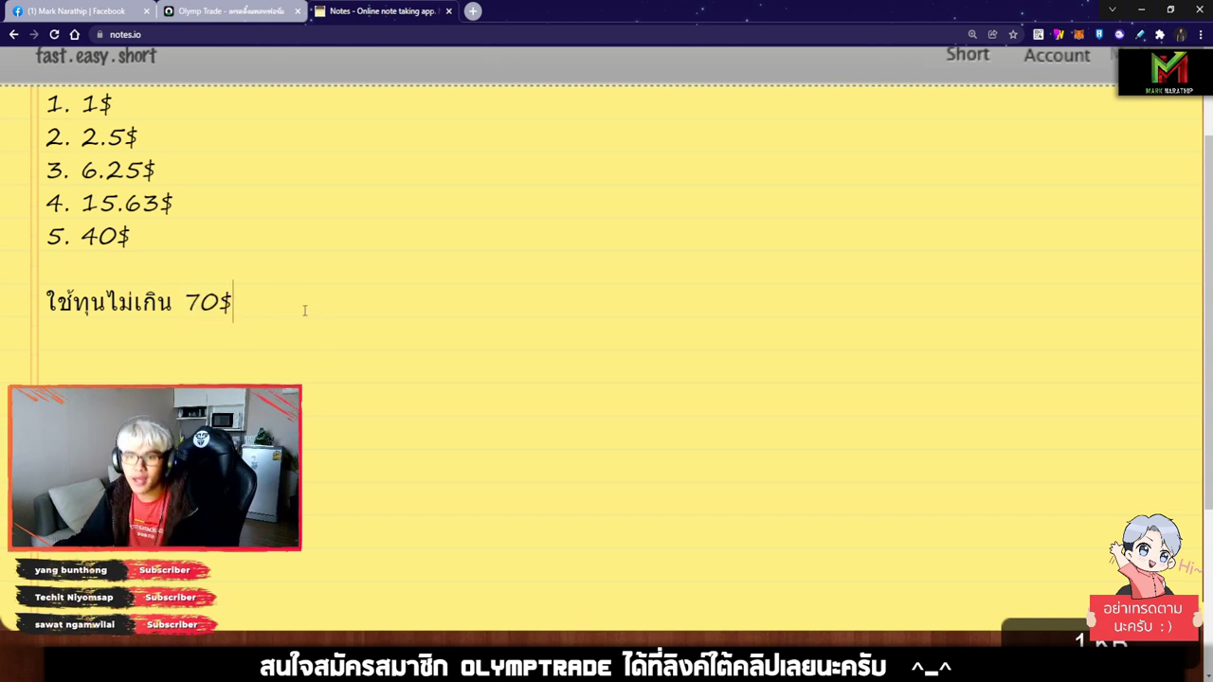
click(173, 237)
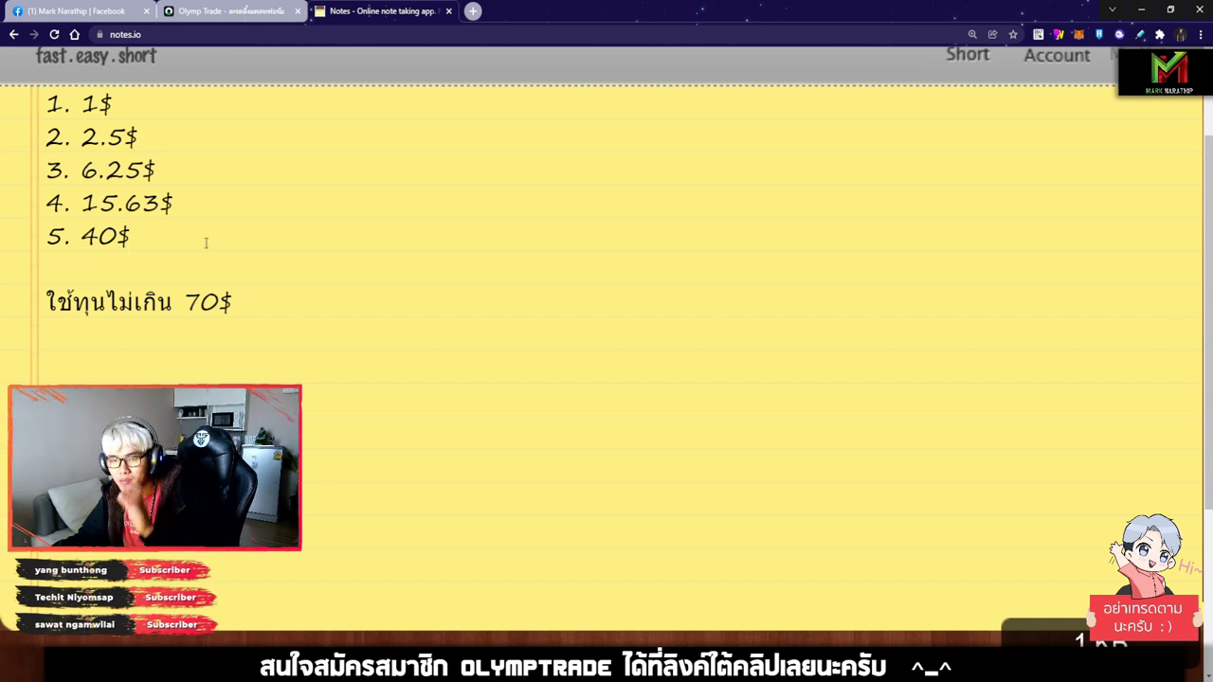
click(233, 10)
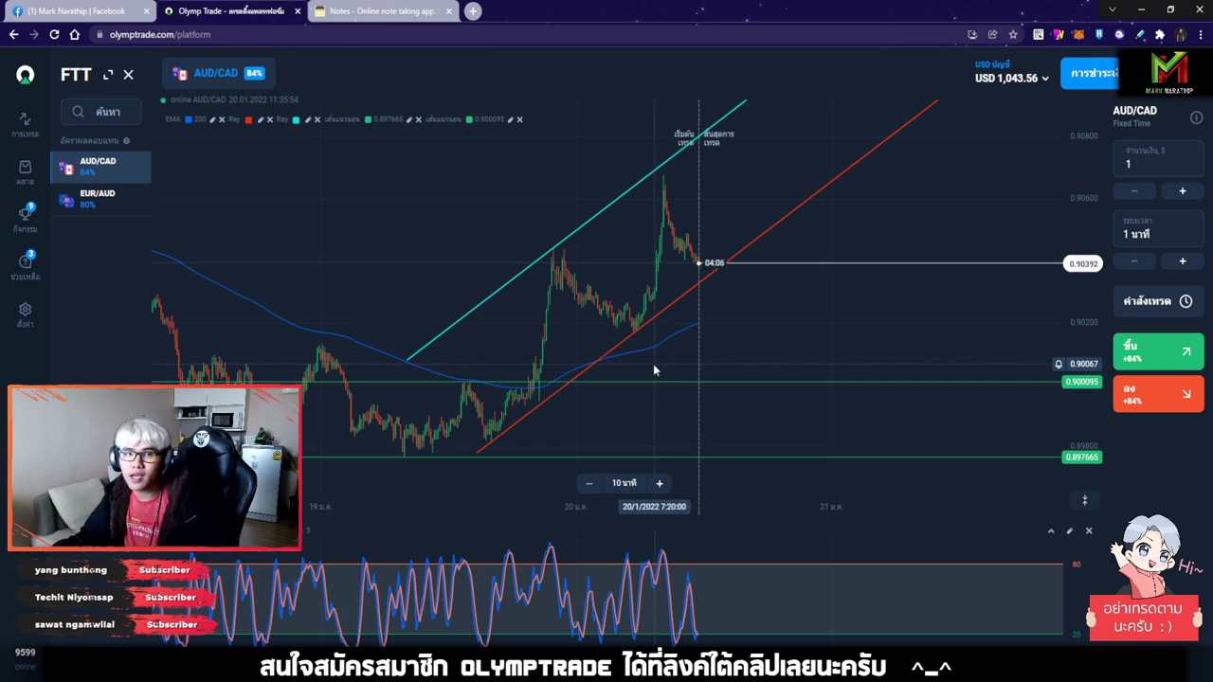
click(342, 10)
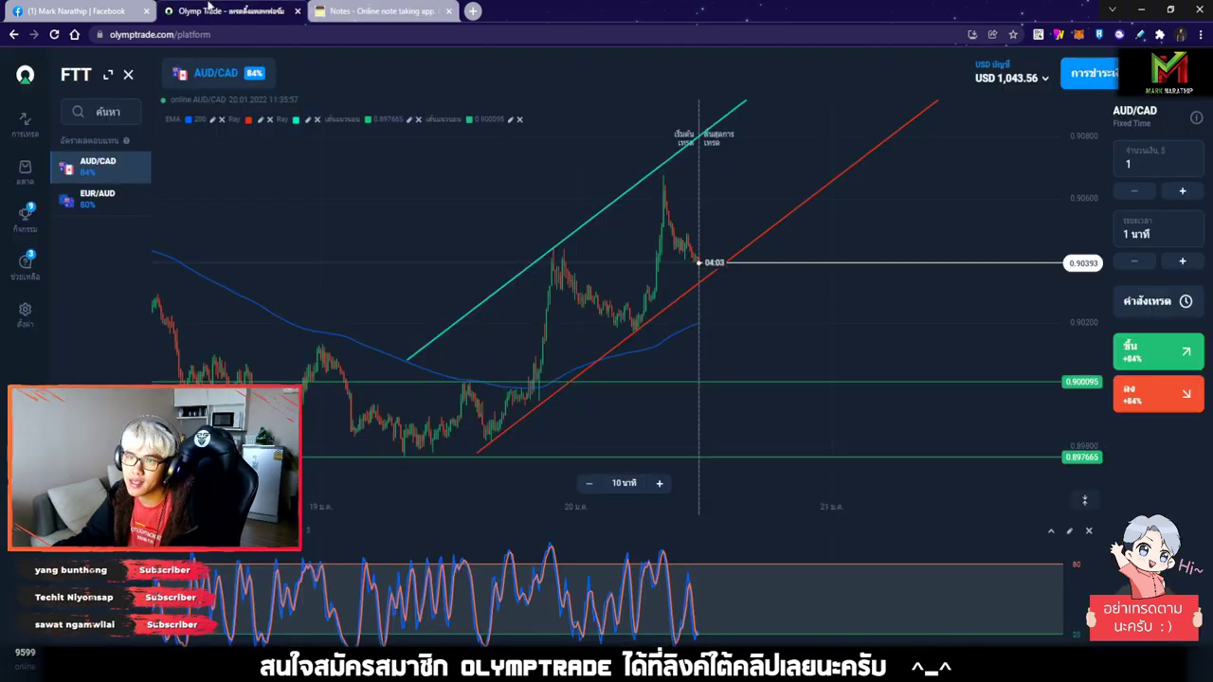
click(218, 10)
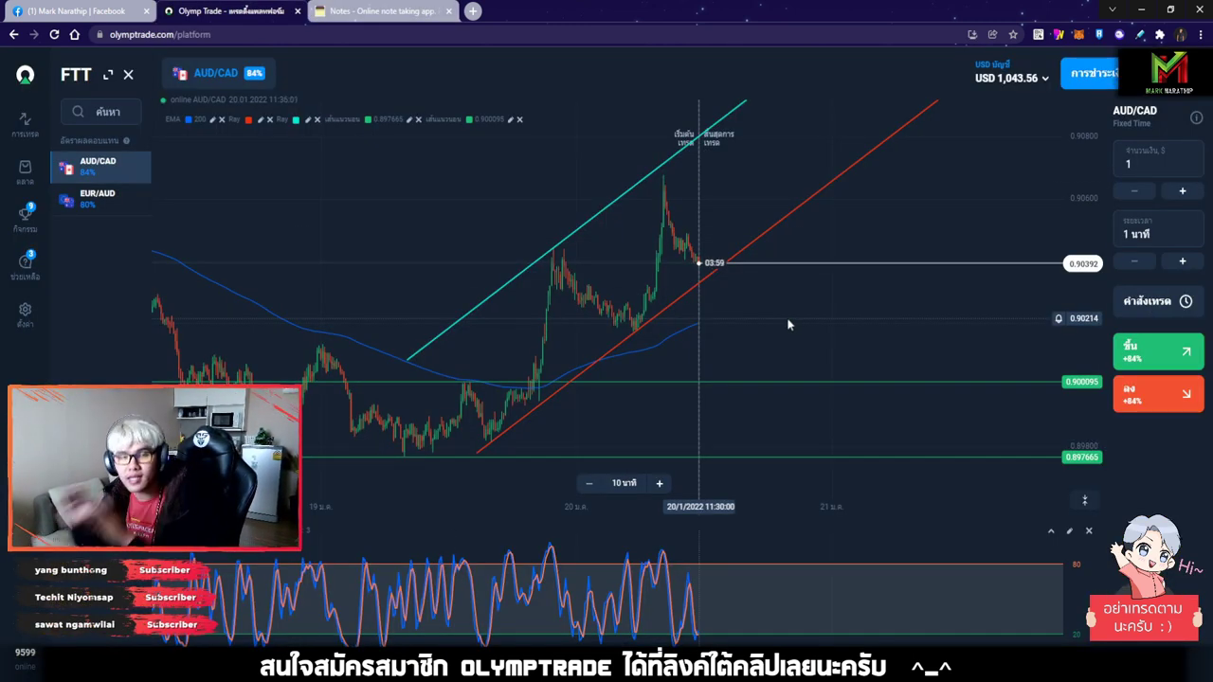
click(390, 8)
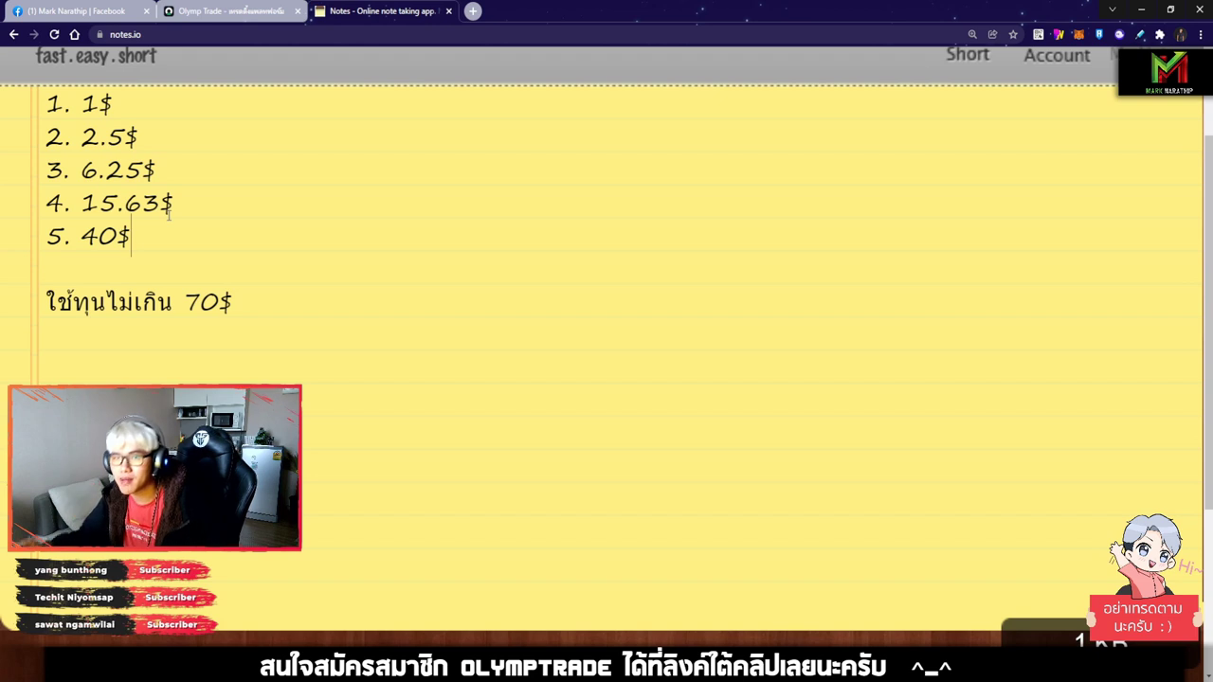
click(228, 11)
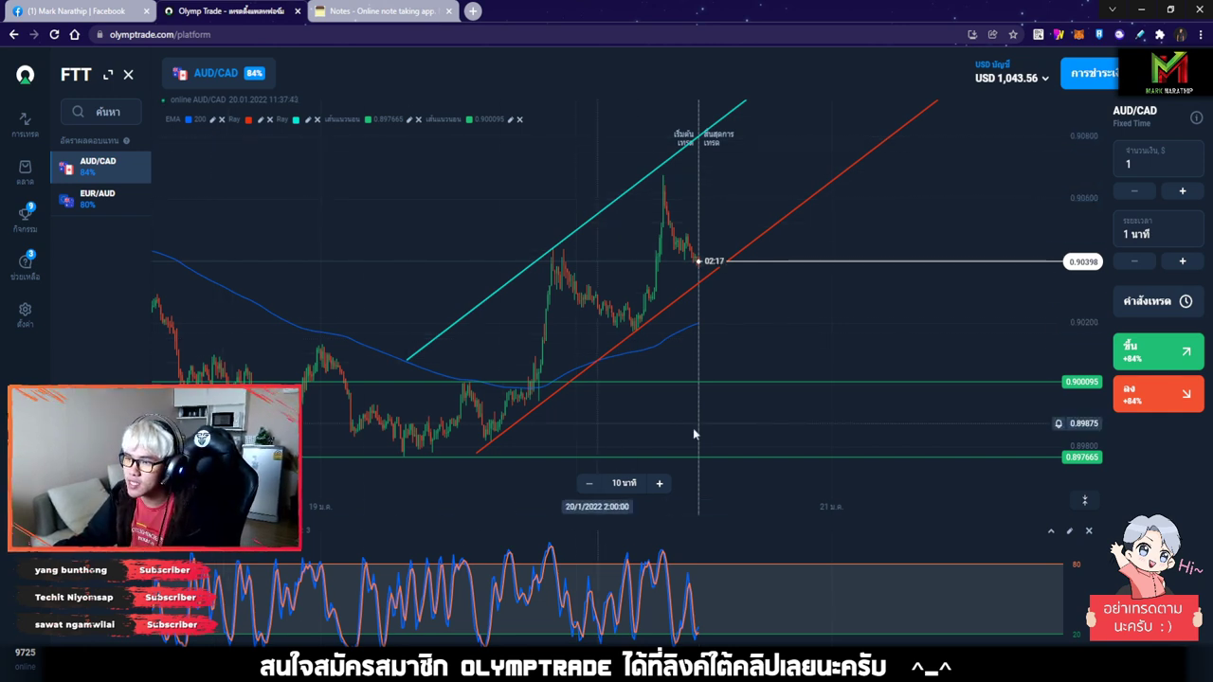
Switch the chart to EUR/AUD, pan to older candles, and bring up the annotation drawing tools.
click(100, 201)
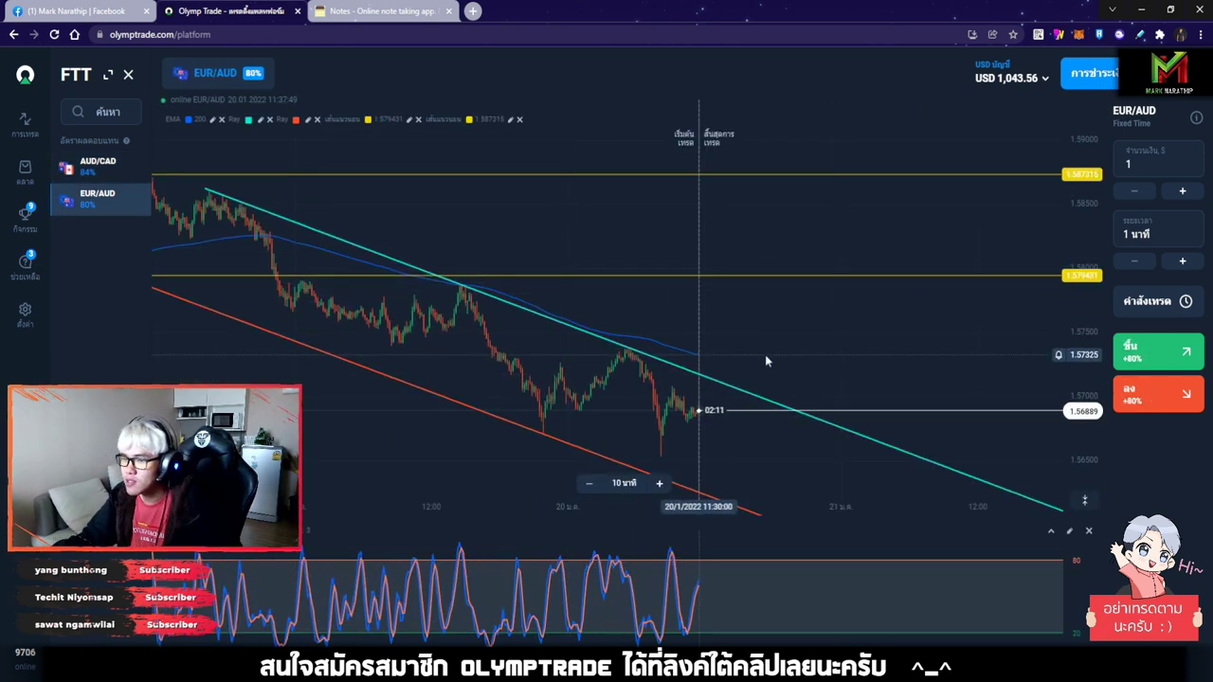
drag(742, 314, 959, 325)
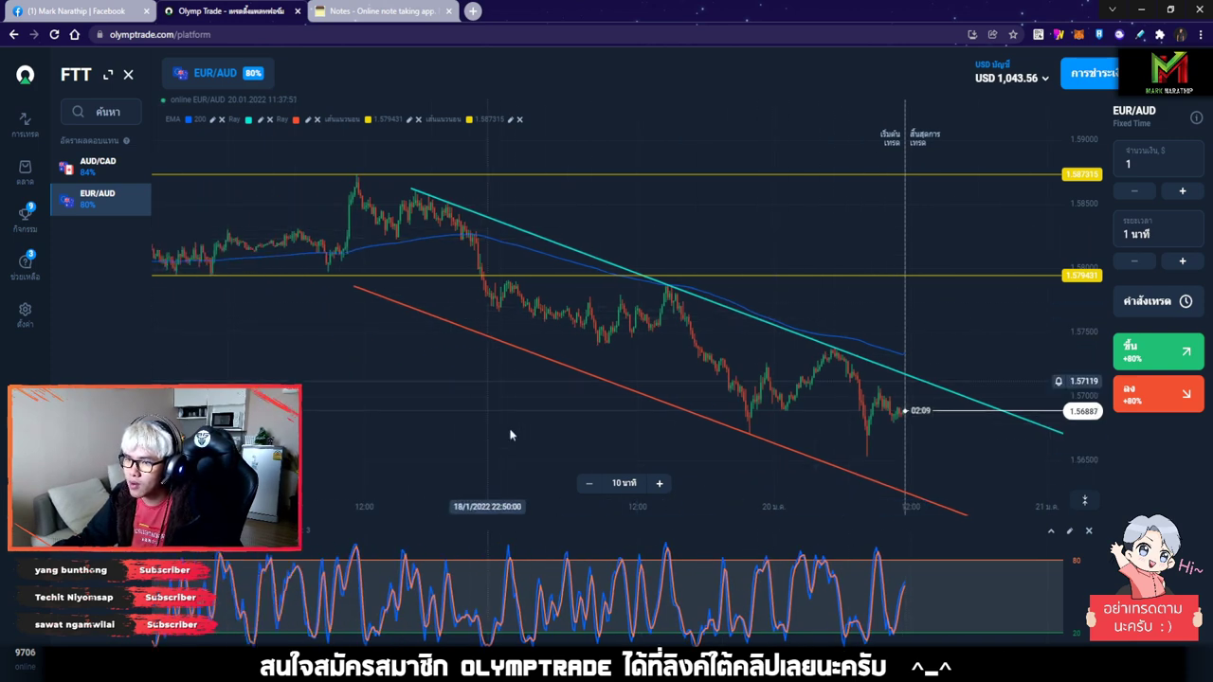
drag(586, 417, 369, 369)
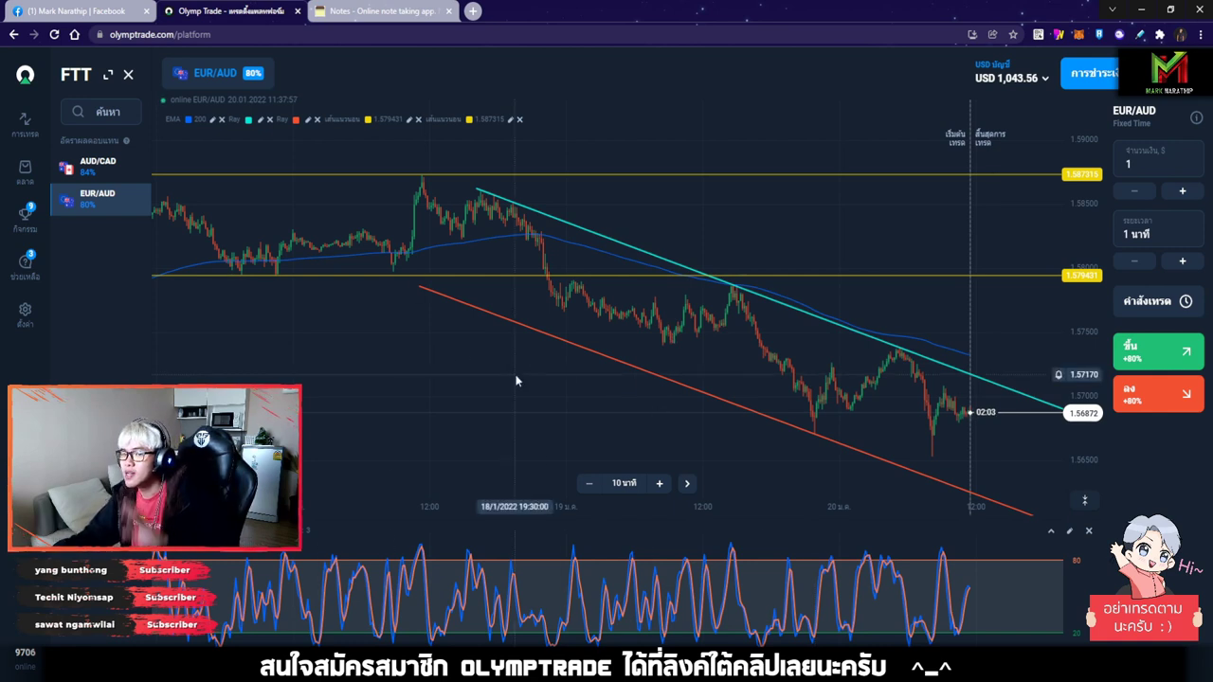
click(1059, 35)
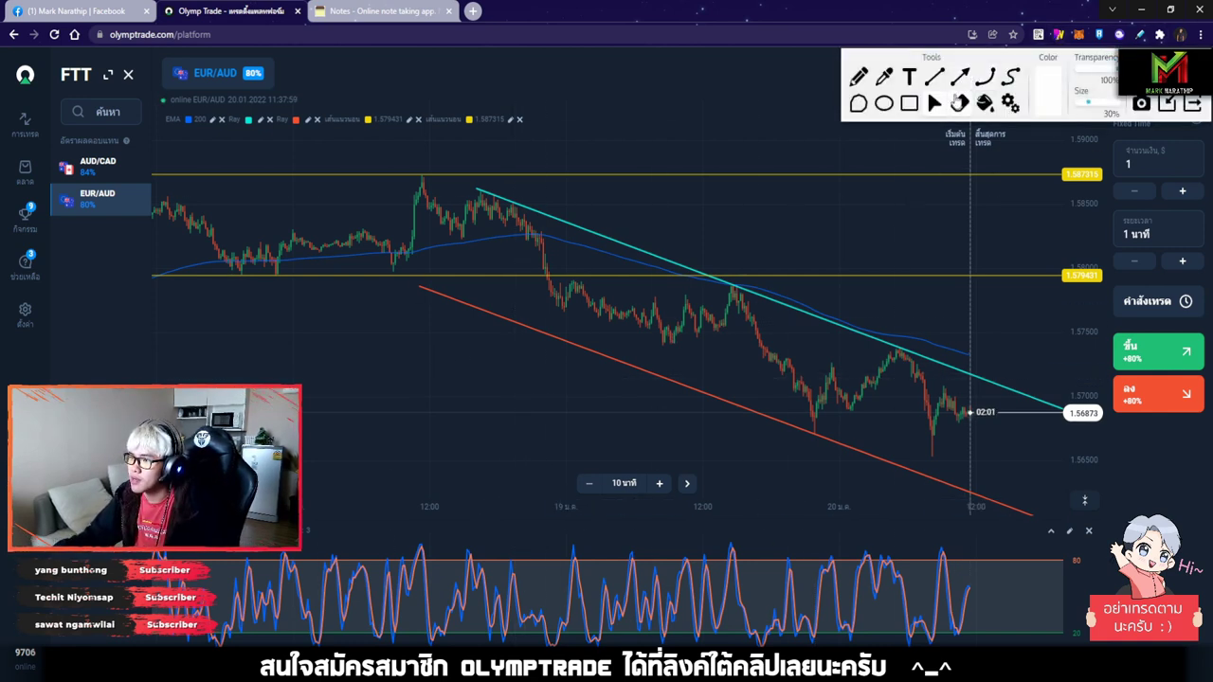
Box the sideways range near the chart top with a rectangle, then remove it and return to the latest candles.
drag(728, 204, 987, 204)
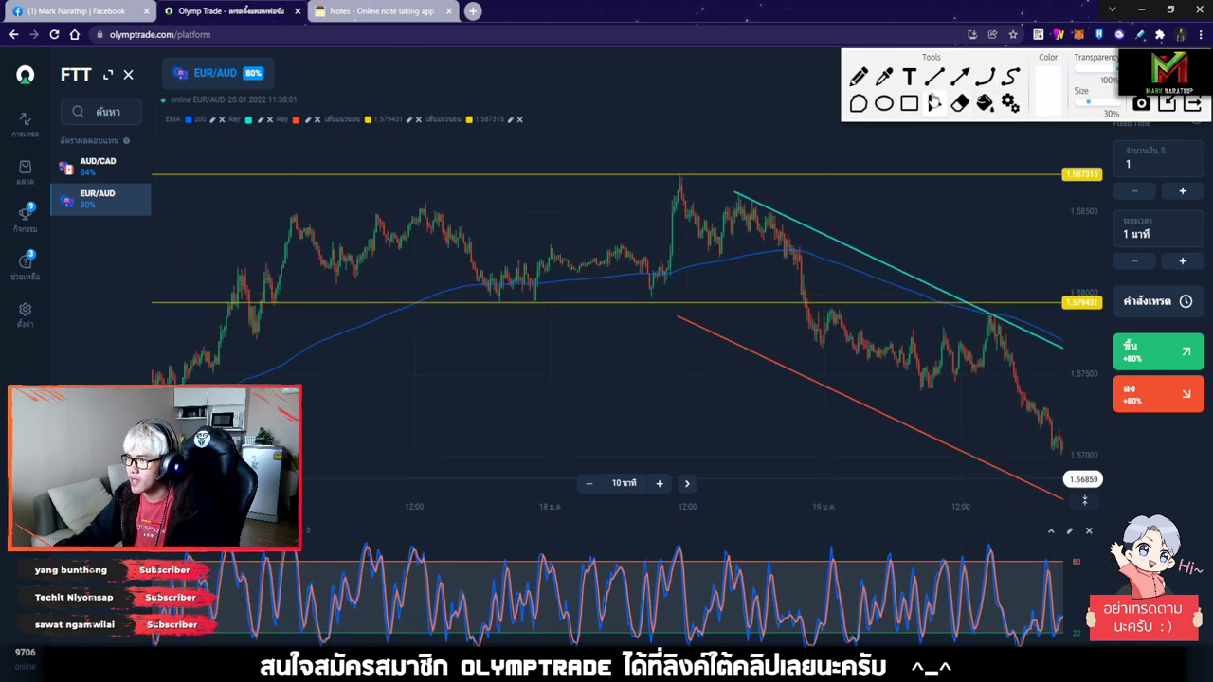
click(933, 102)
drag(294, 176, 841, 303)
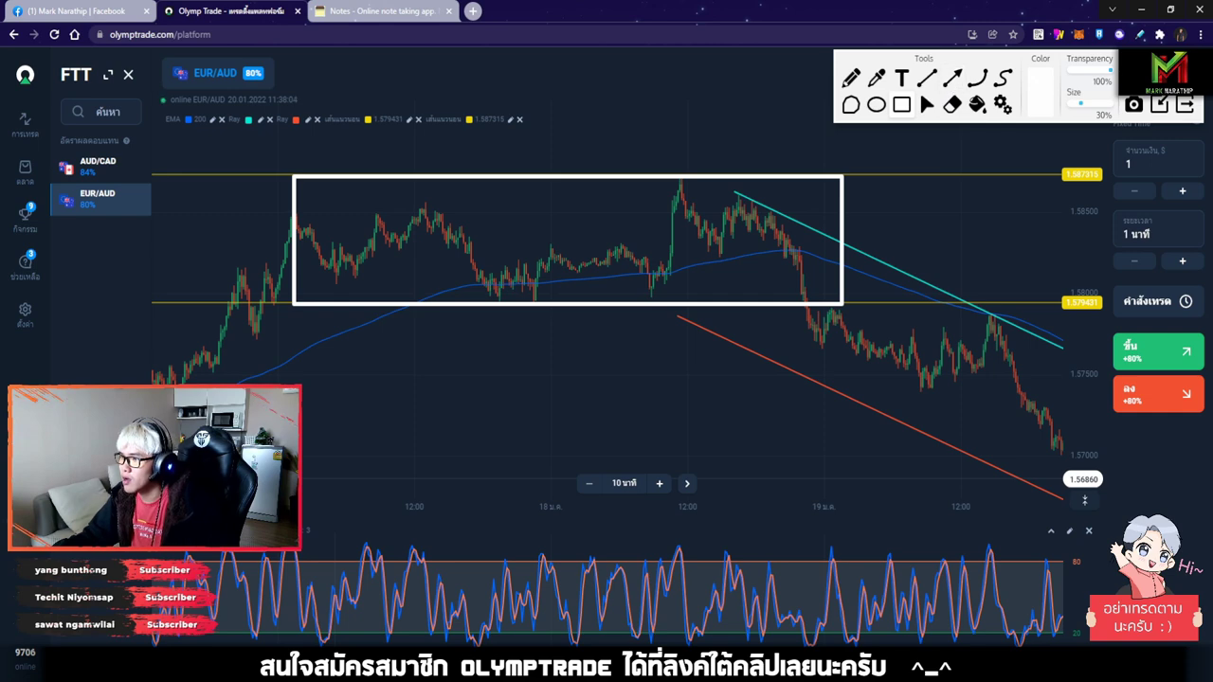
click(951, 104)
drag(961, 398, 650, 352)
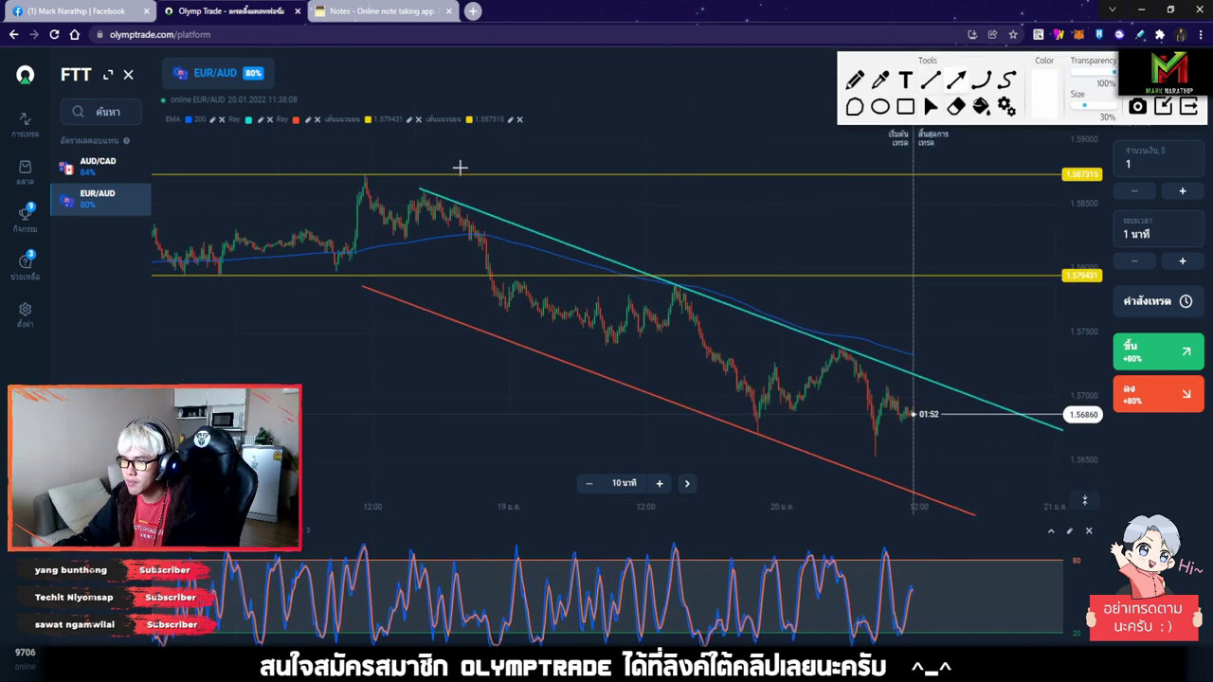
Draw several parallel white arrows along the falling channel.
drag(459, 167, 995, 368)
drag(315, 291, 934, 505)
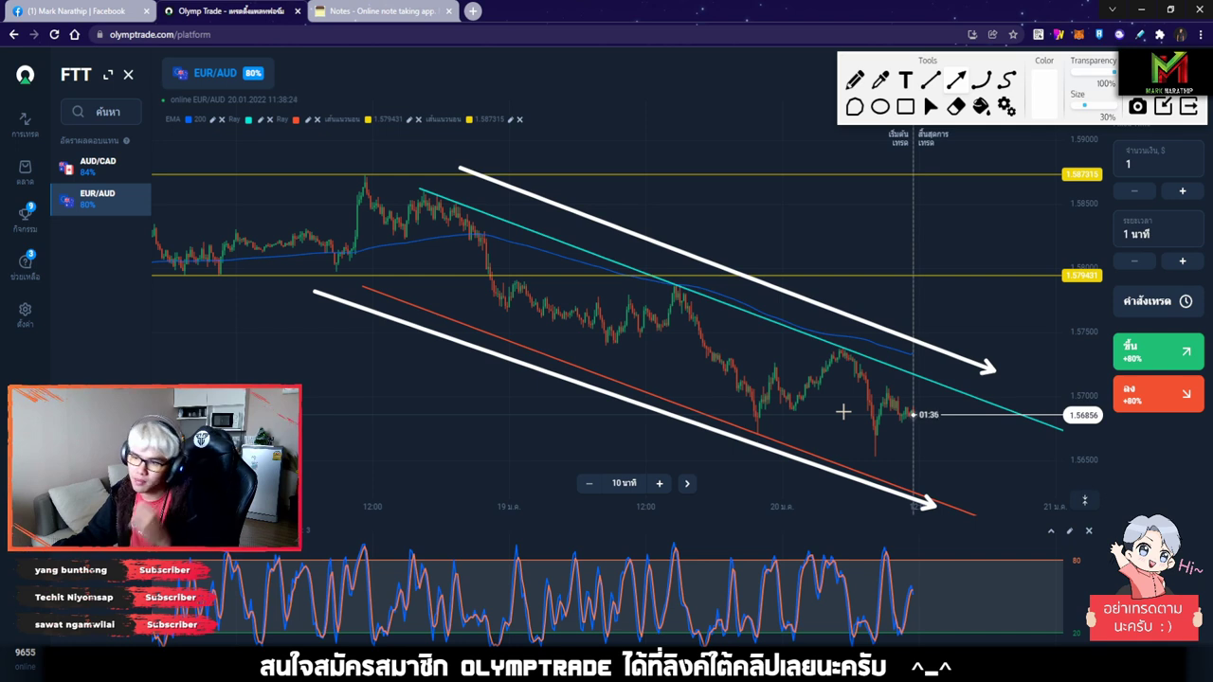
drag(455, 189, 956, 377)
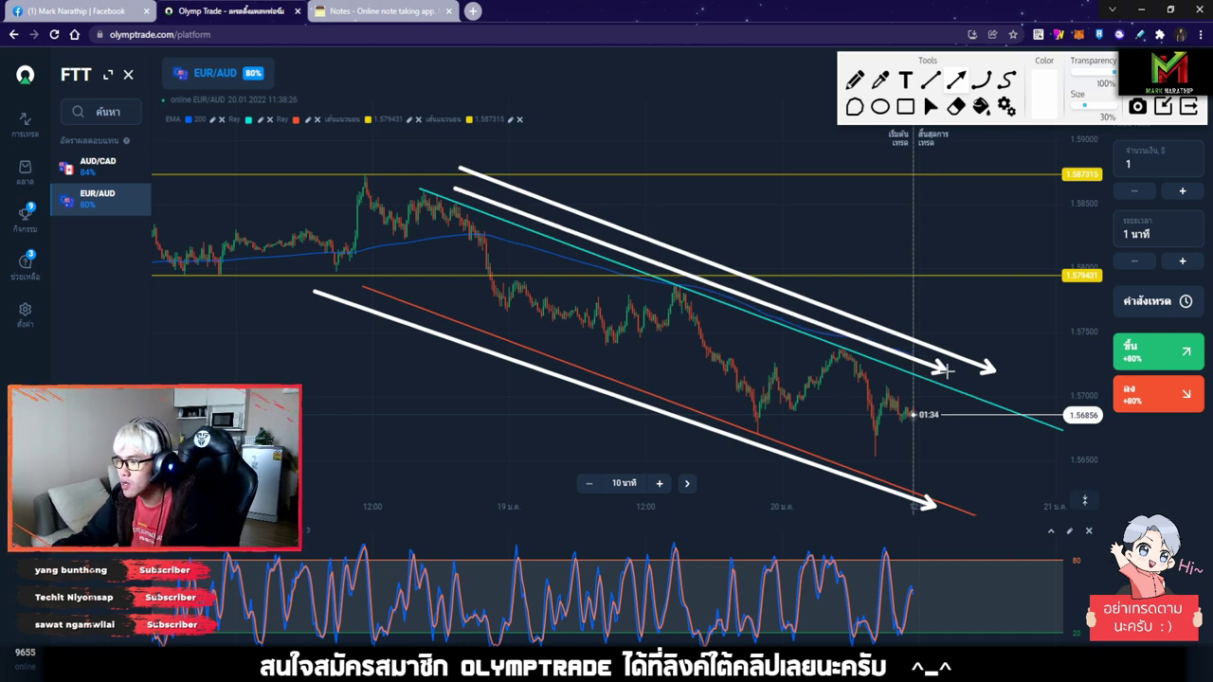
drag(322, 332, 910, 531)
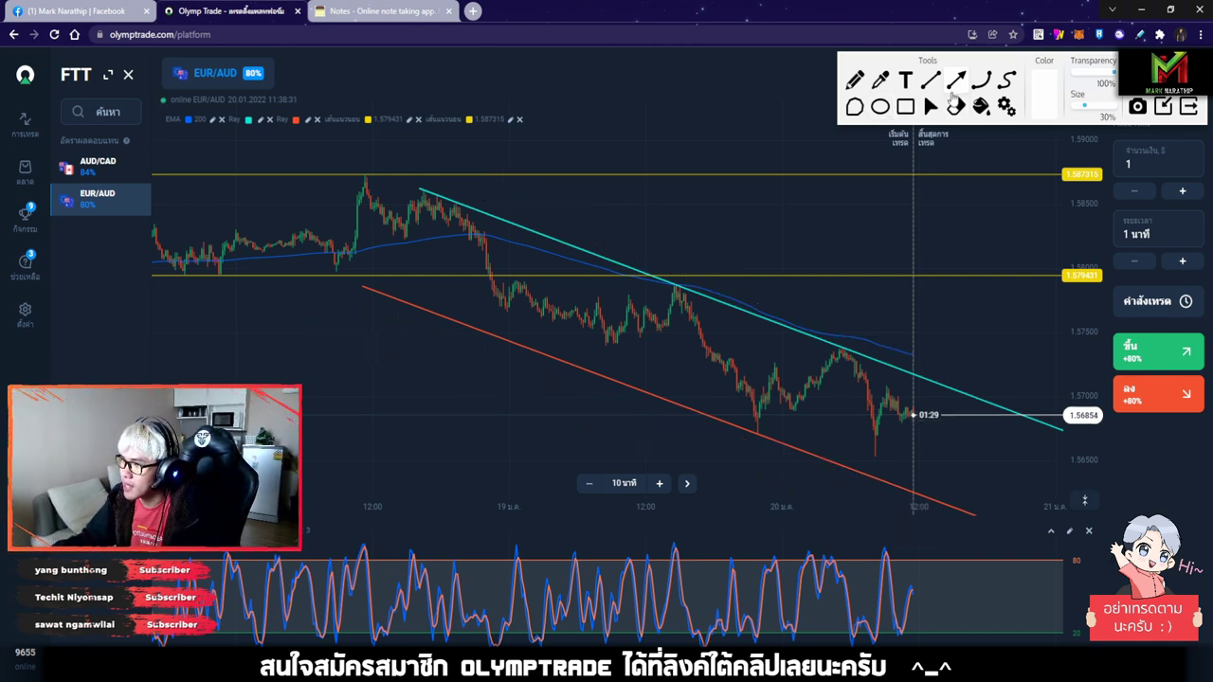
Draw three arrows along the cyan line and one along the red, then erase them and close the overlay.
drag(543, 187, 910, 356)
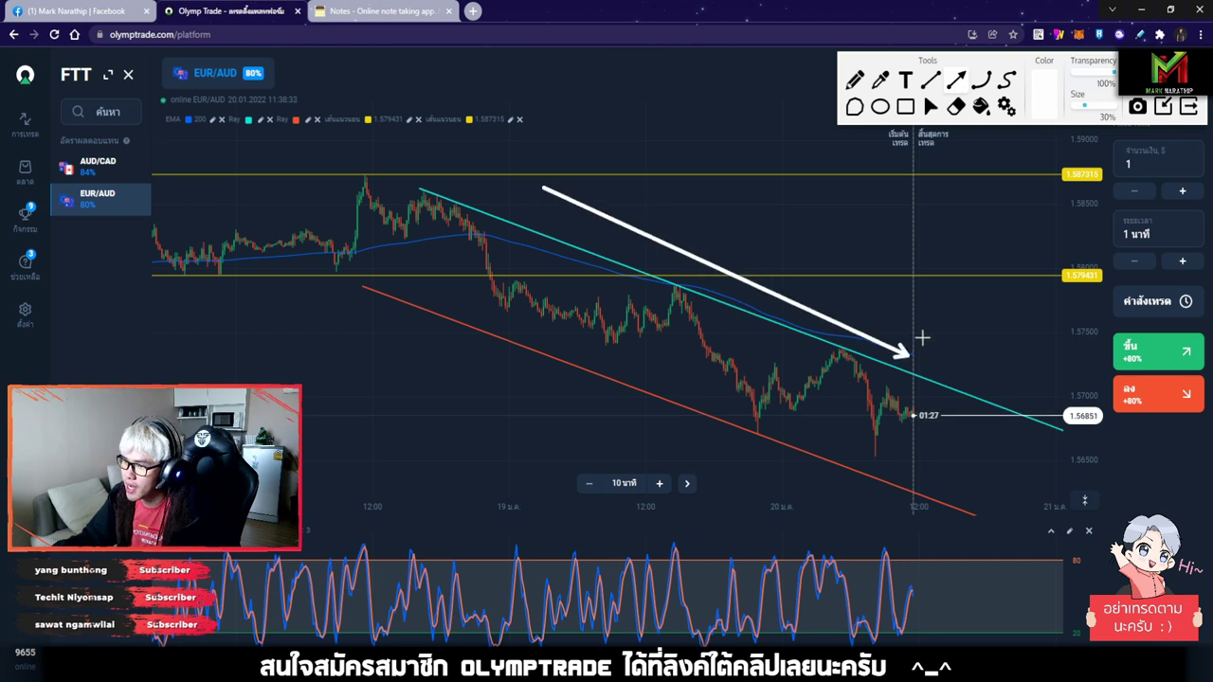
drag(596, 185, 976, 320)
drag(666, 225, 992, 363)
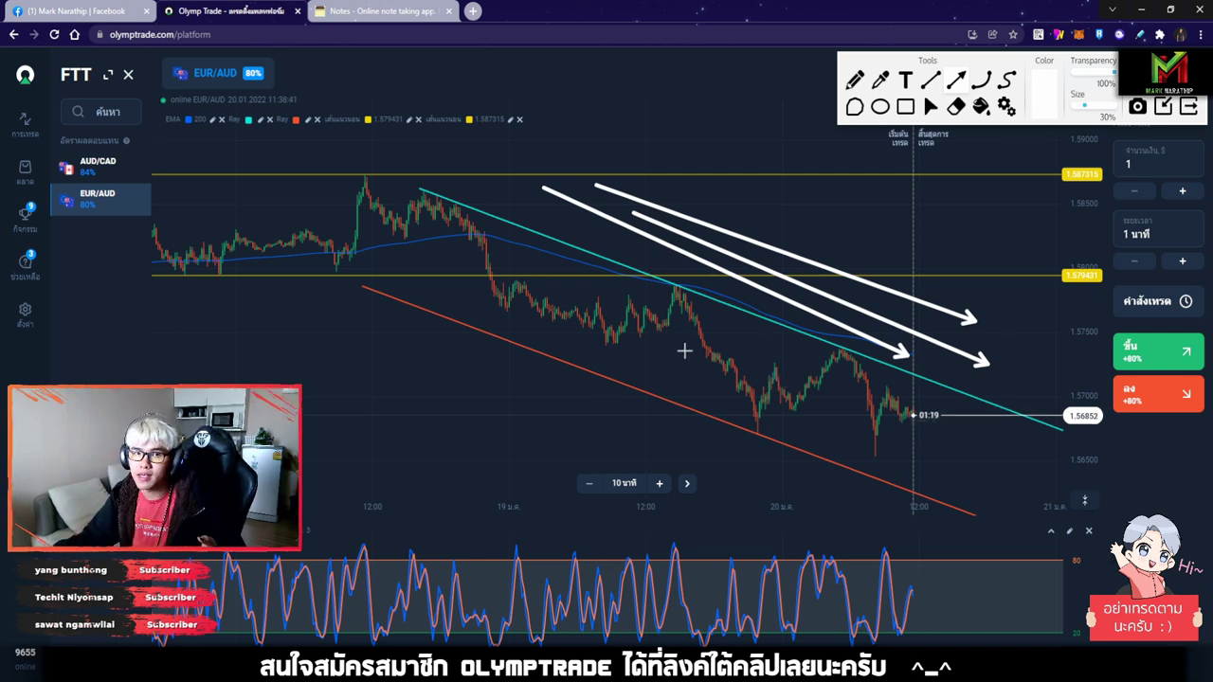
drag(374, 316, 874, 492)
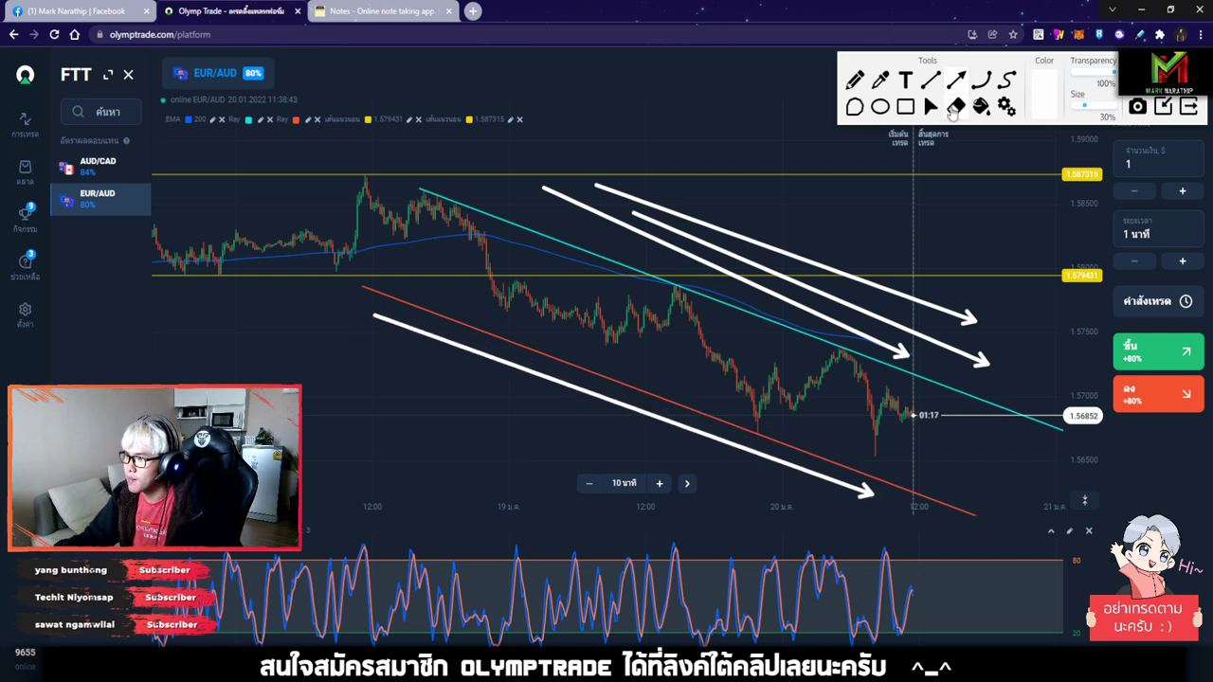
key(Delete)
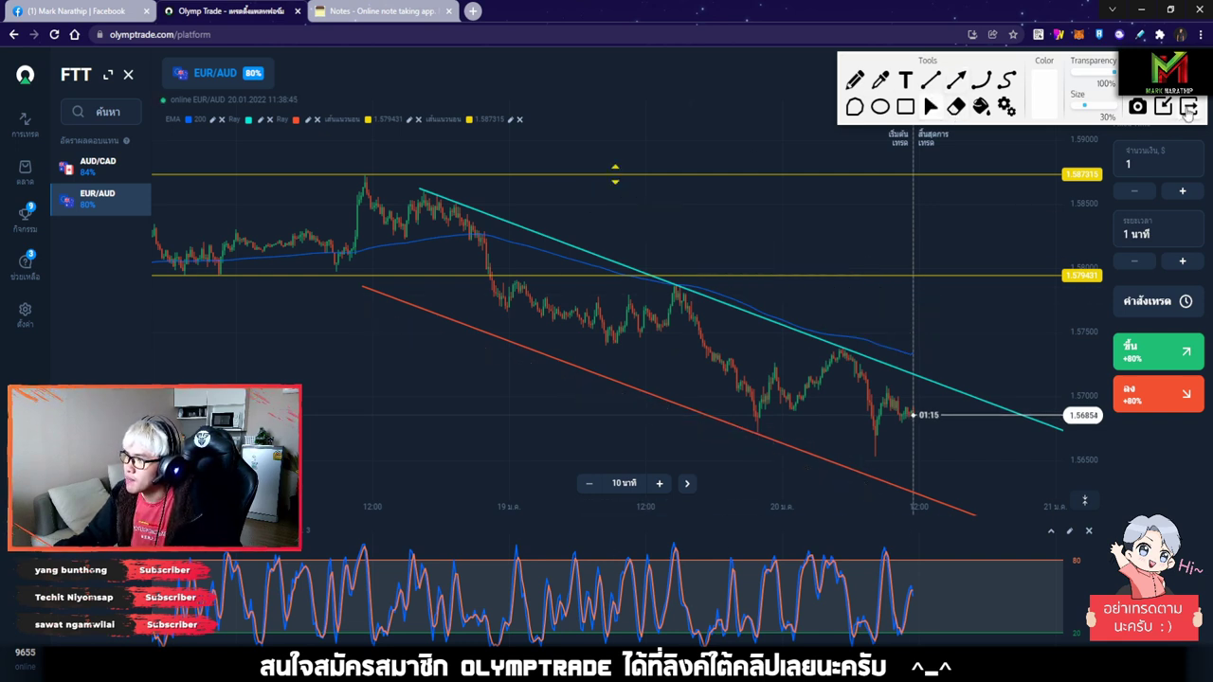
click(1188, 108)
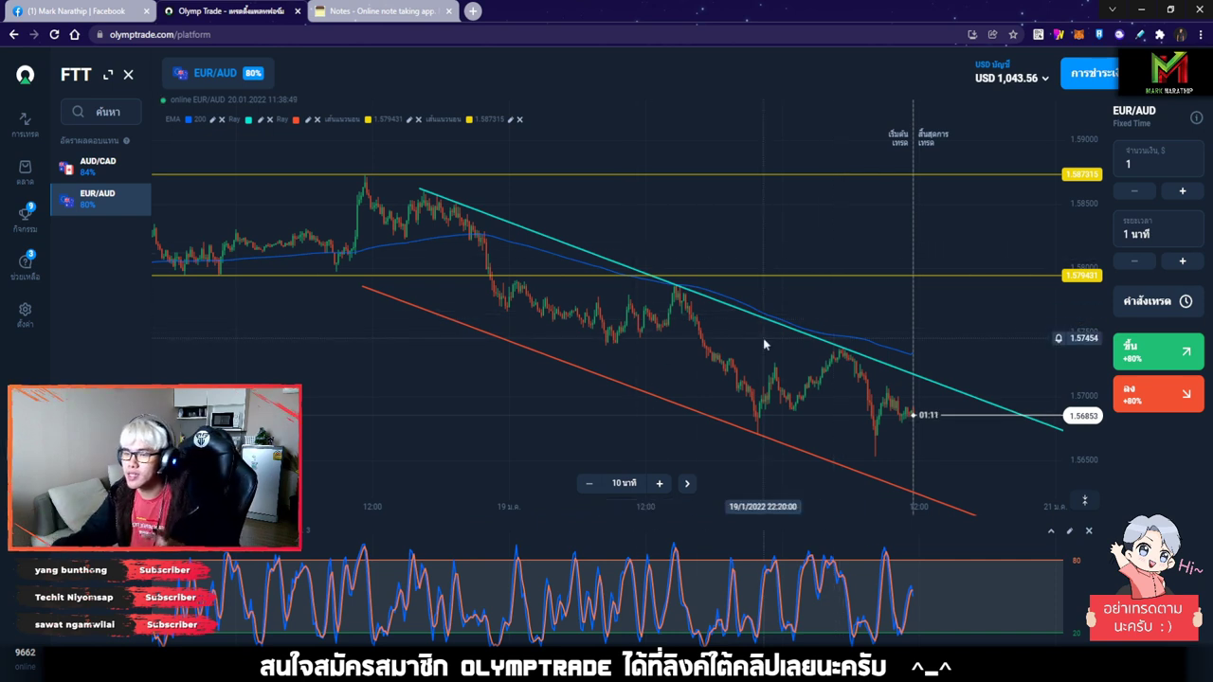
Pan and scroll the EUR/AUD chart back to 15–19 Jan and reopen the drawing tools.
drag(764, 345, 710, 387)
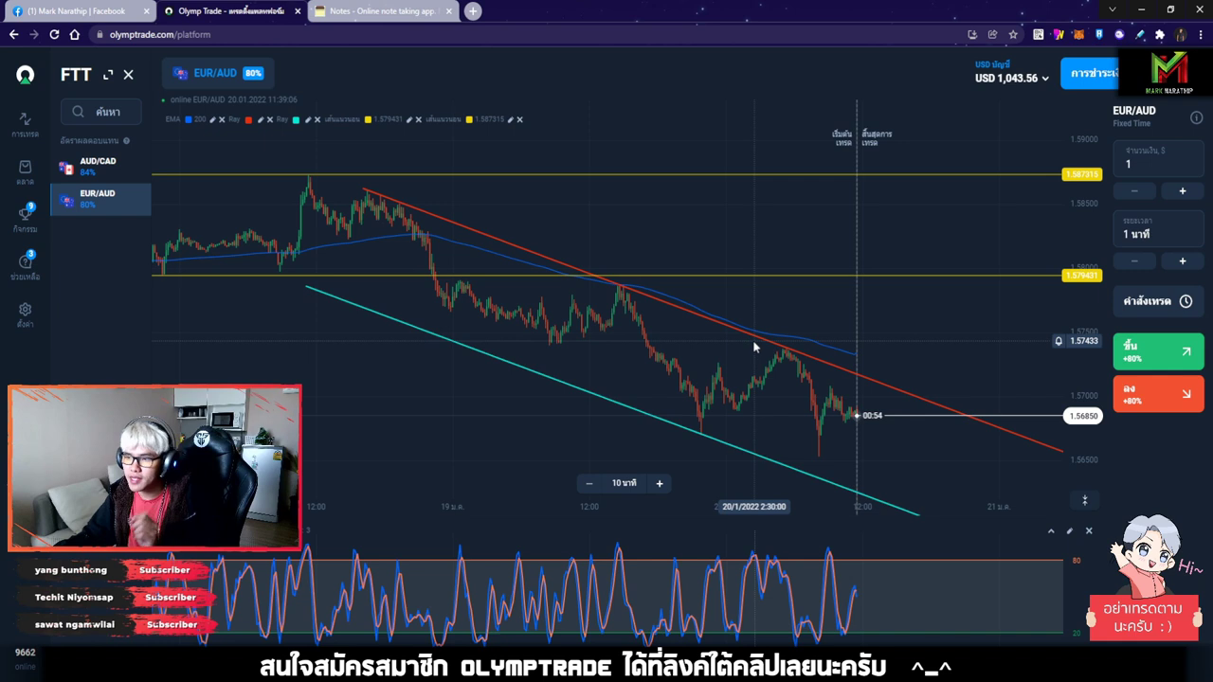
drag(732, 364, 749, 366)
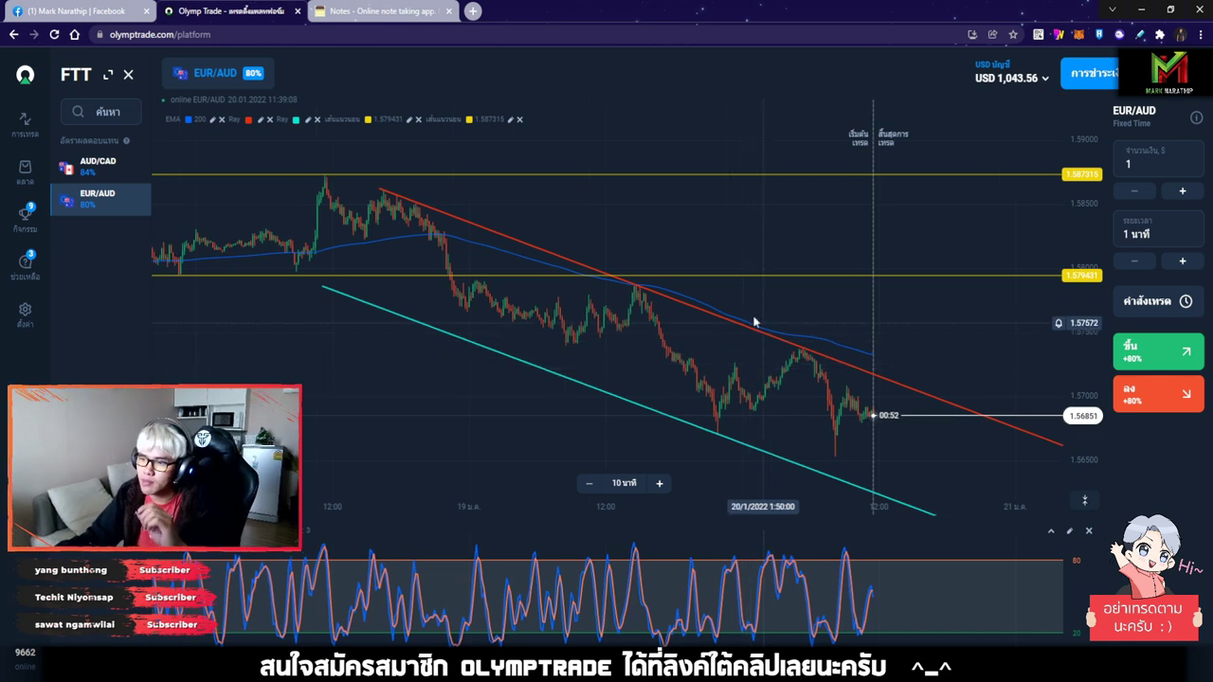
scroll(667, 362, left, 5)
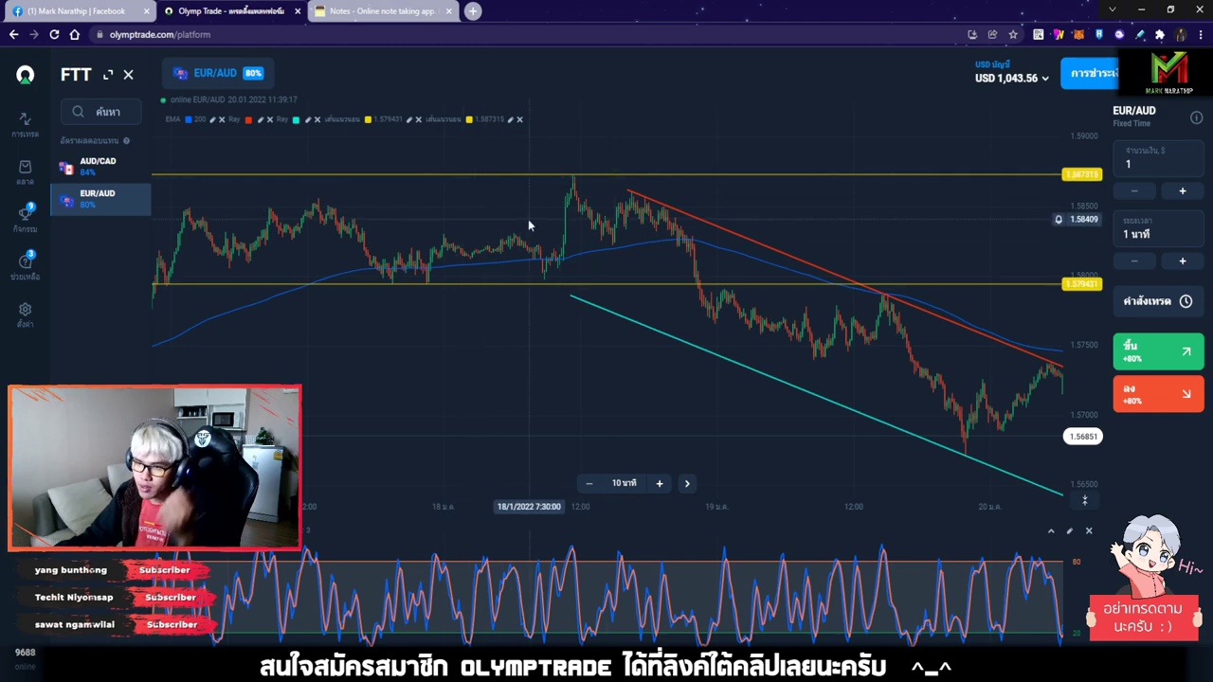
scroll(658, 238, left, 5)
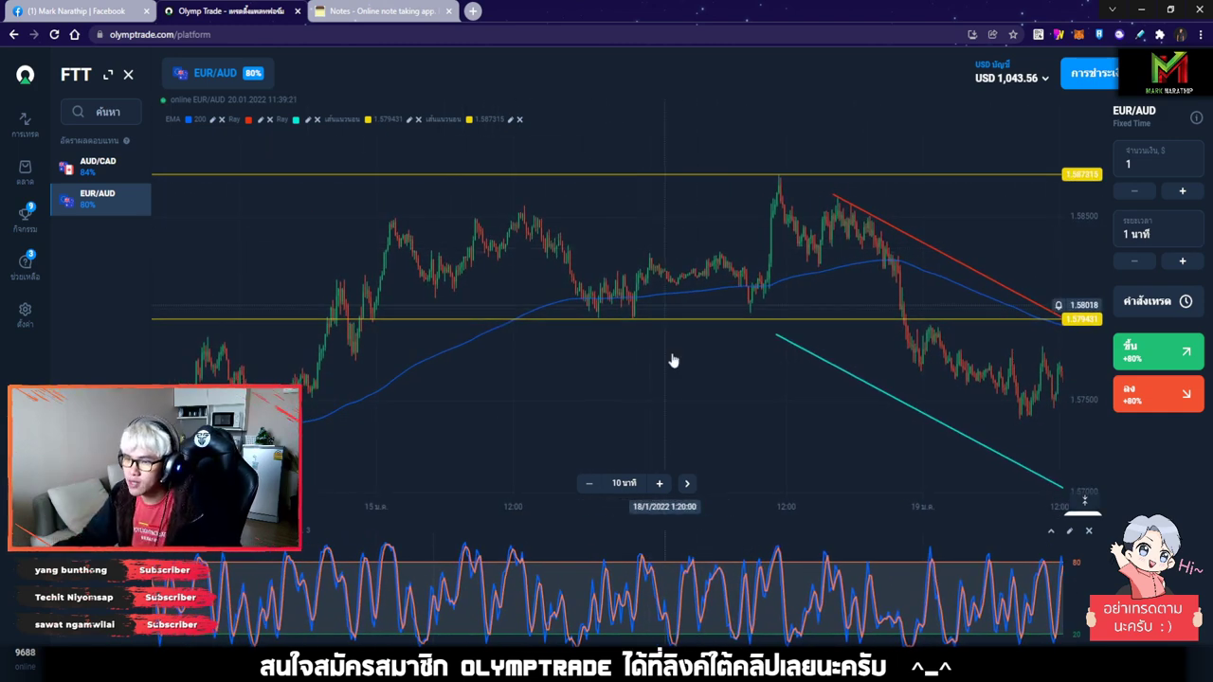
scroll(739, 370, right, 2)
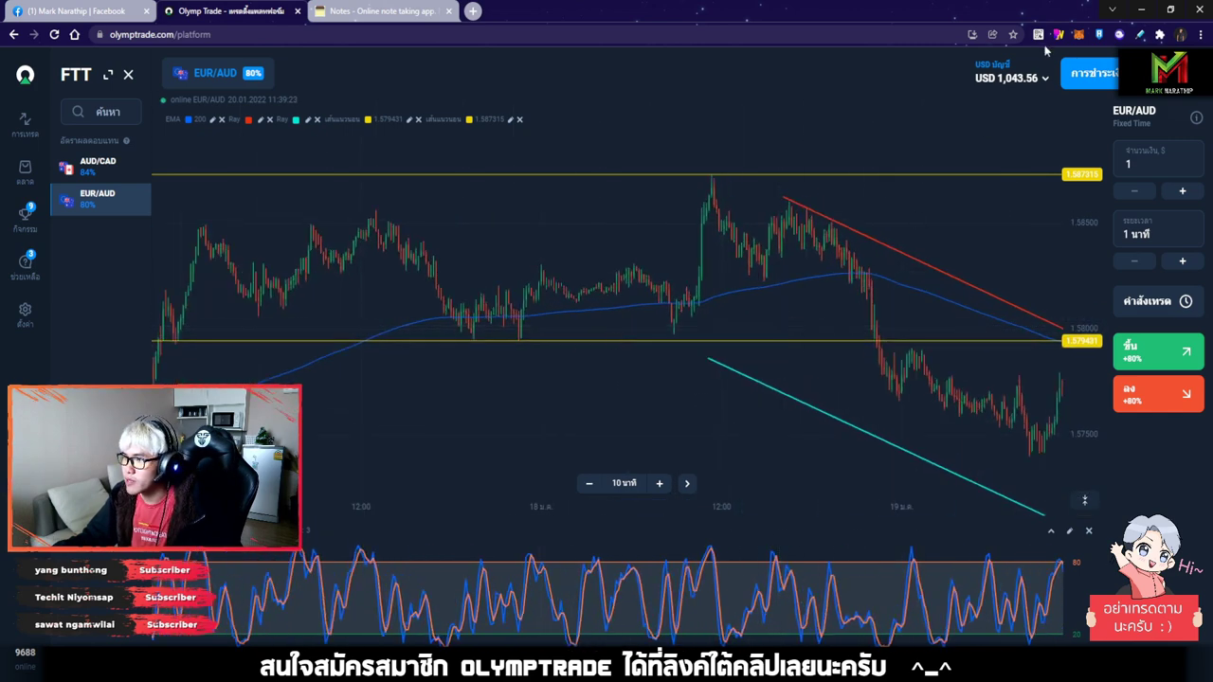
click(1043, 40)
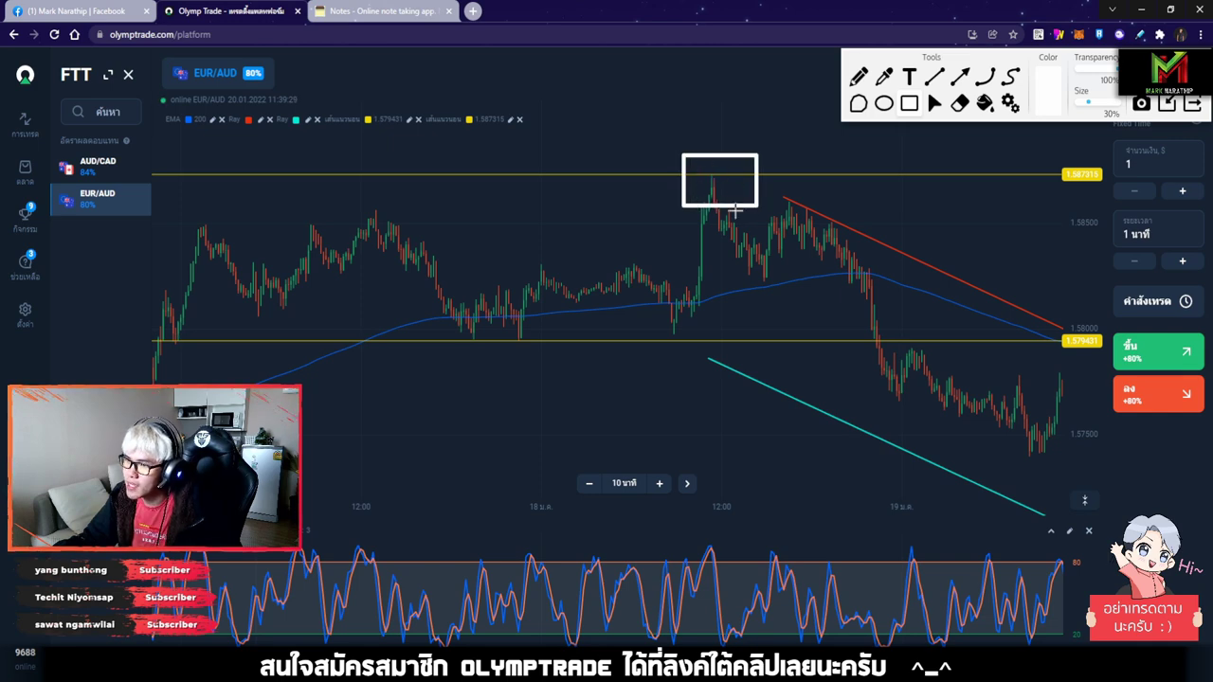
Zoom in to inspect the high and low, then zoom out and scroll back to the 1.56874 price.
scroll(806, 225, up, 5)
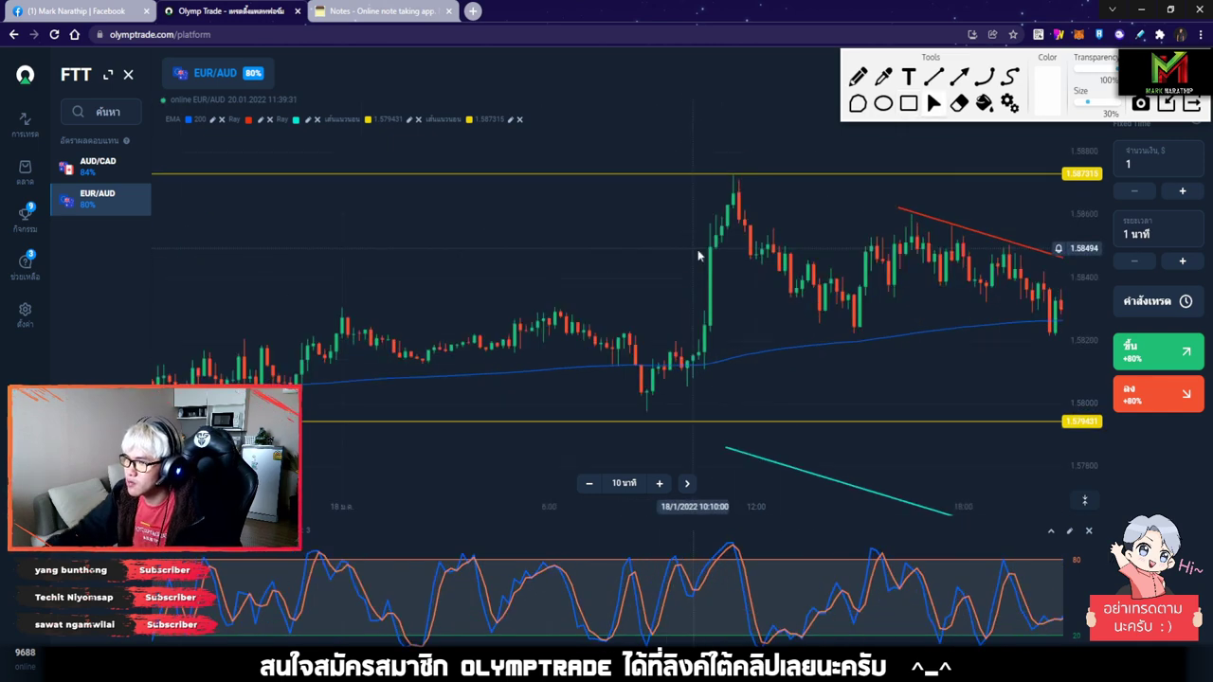
scroll(806, 225, up, 2)
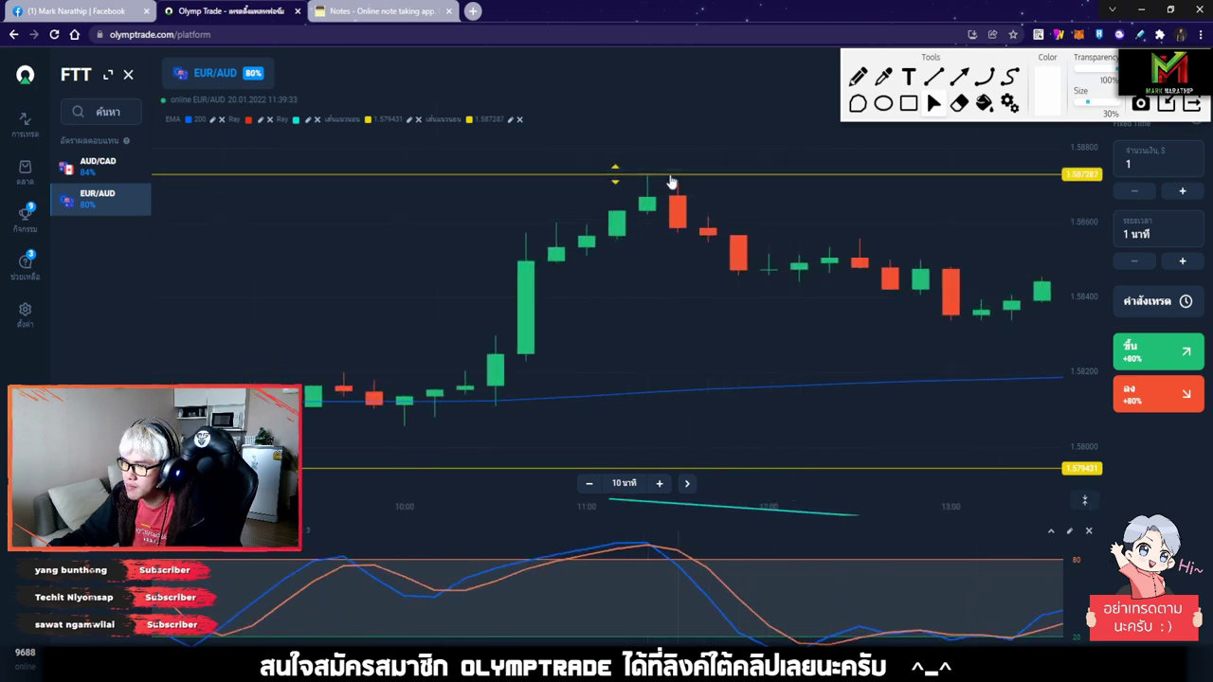
scroll(728, 280, down, 3)
scroll(701, 313, down, 3)
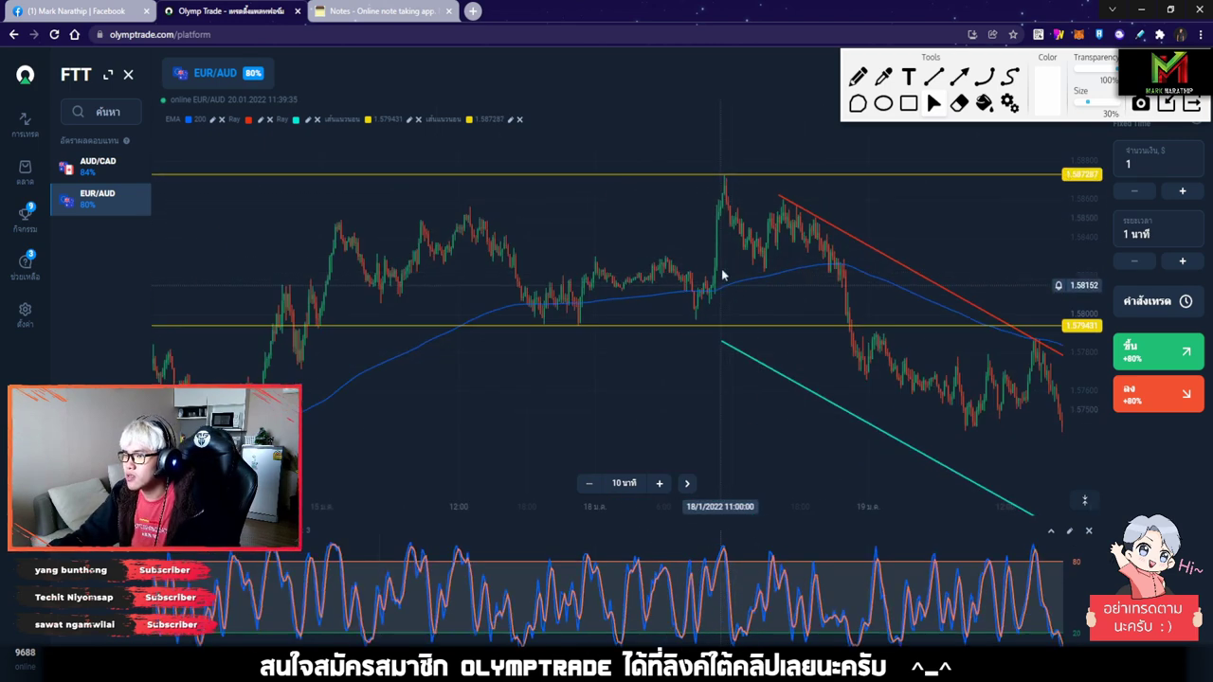
drag(612, 275, 697, 292)
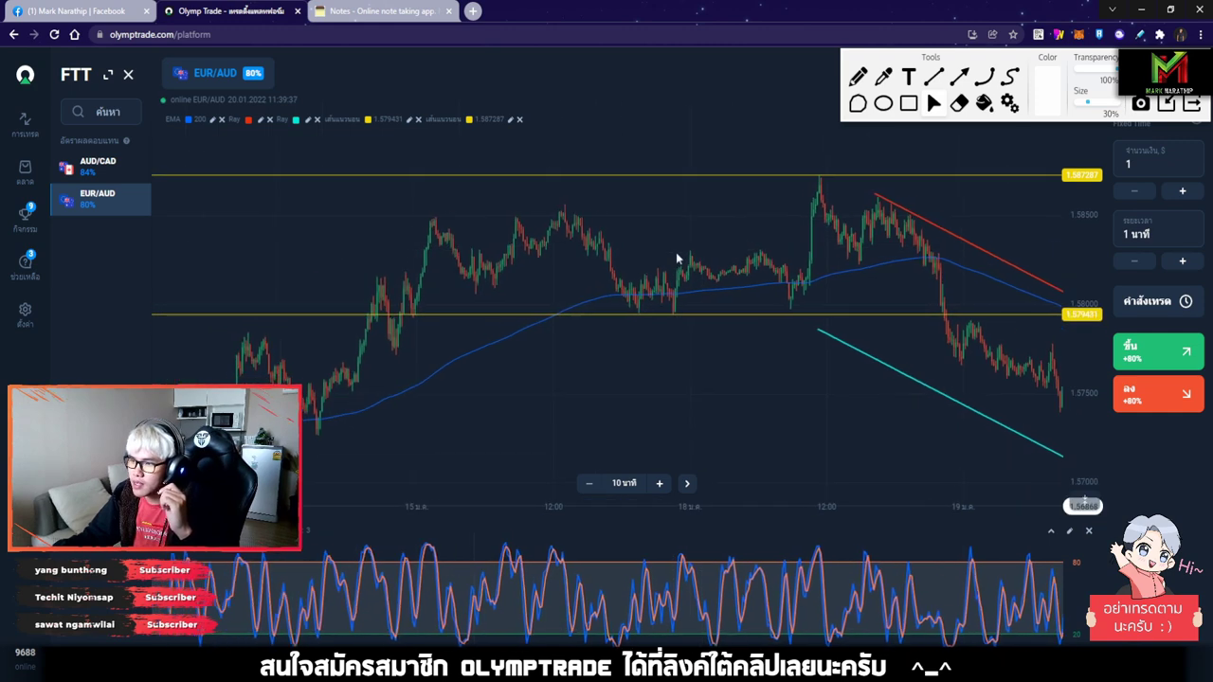
scroll(759, 286, up, 3)
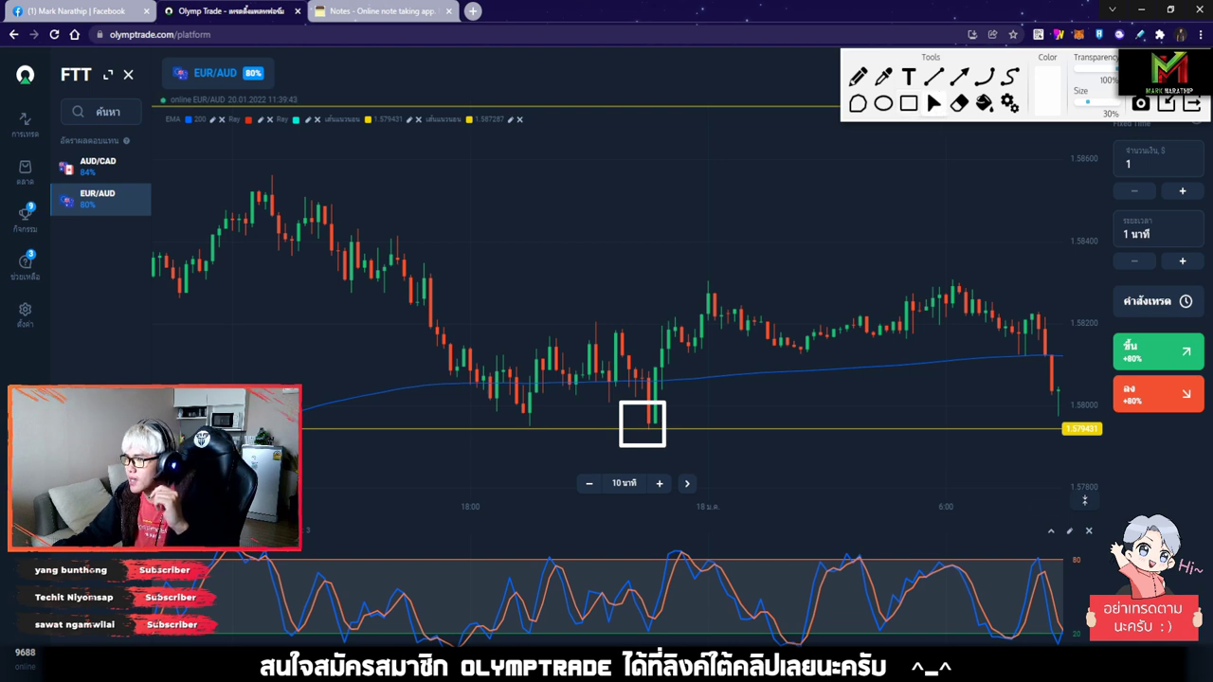
scroll(654, 446, up, 2)
scroll(663, 455, up, 2)
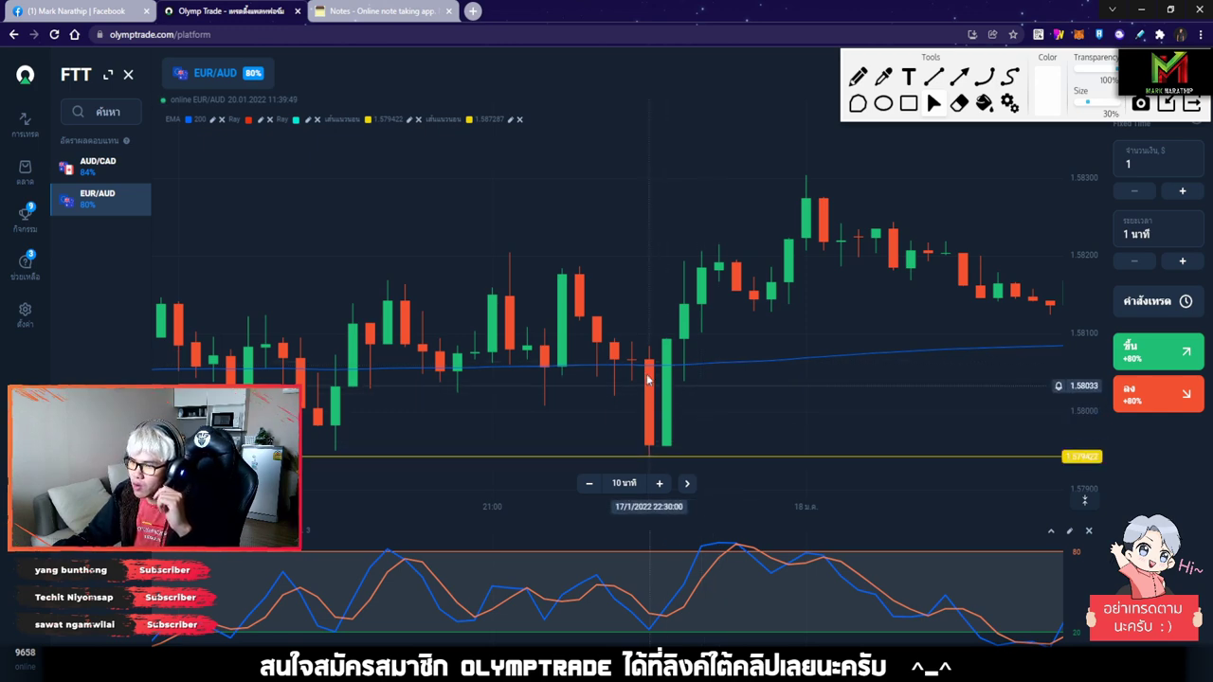
scroll(742, 456, down, 5)
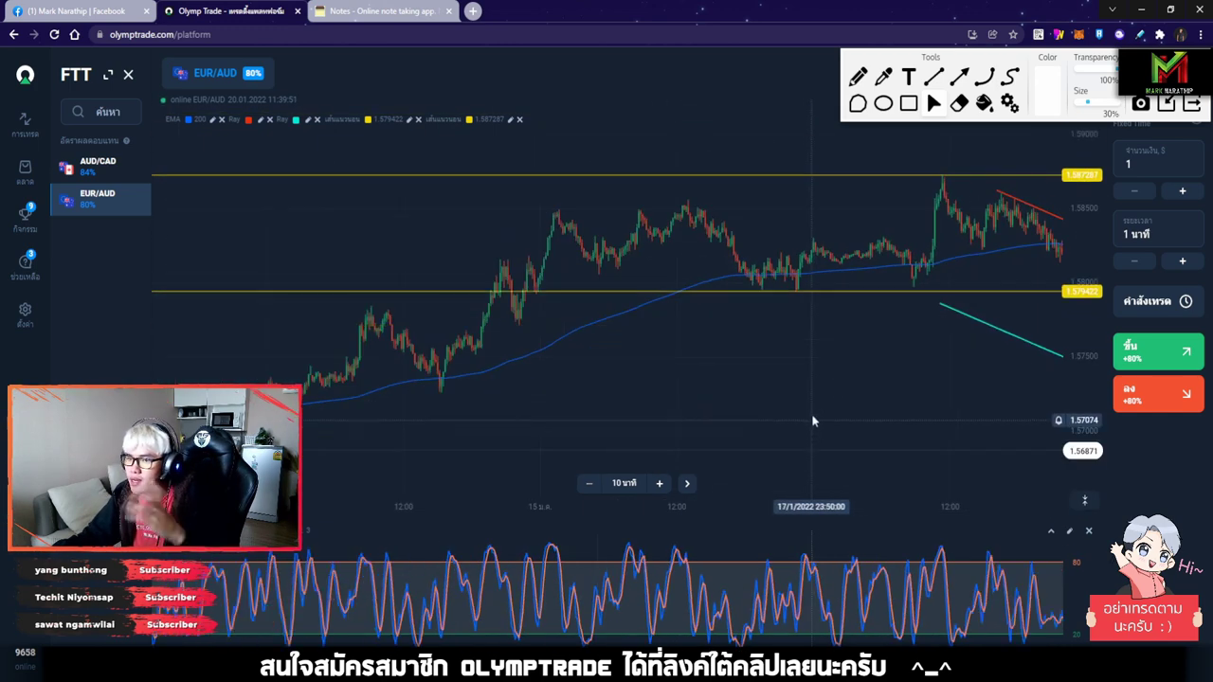
scroll(619, 257, down, 3)
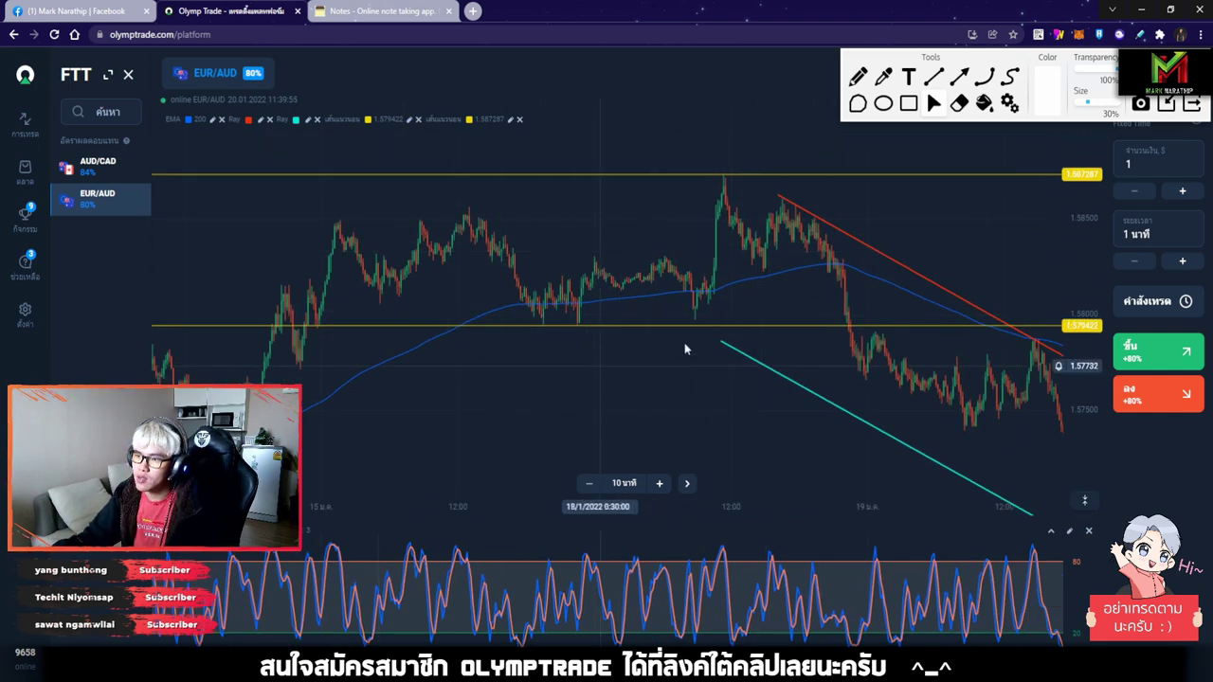
scroll(759, 269, right, 10)
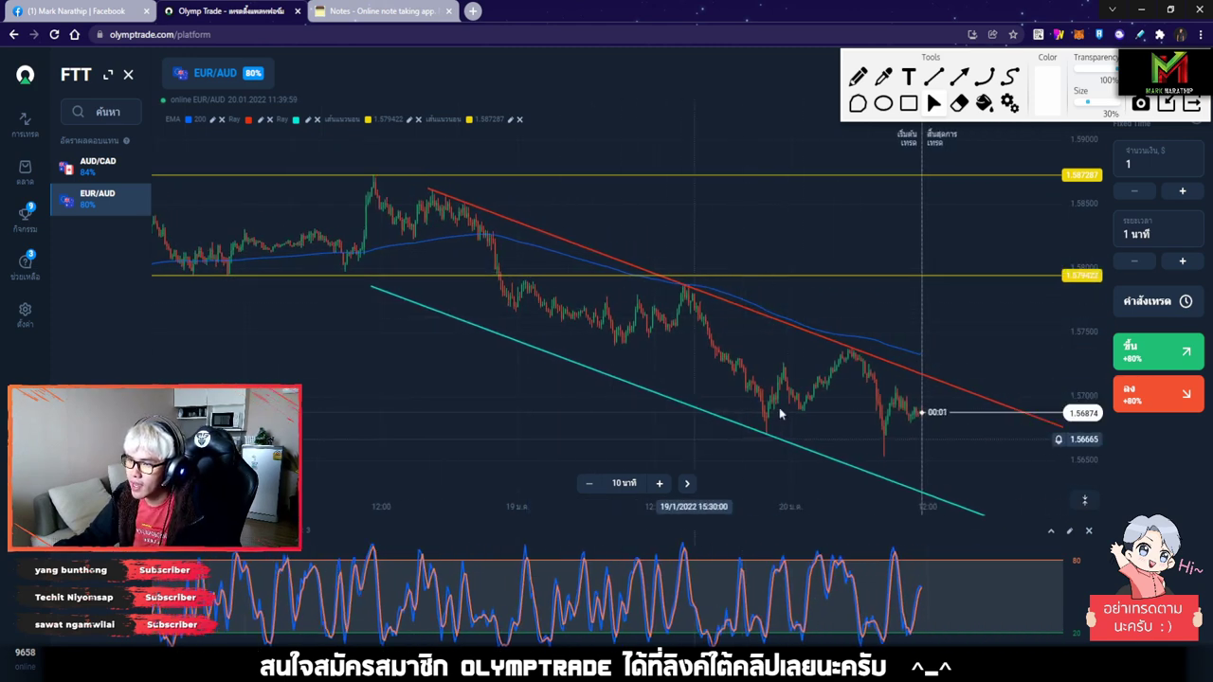
Bring the latest candles into view, select the red trend ray and pull up its Ray settings.
drag(773, 404, 672, 381)
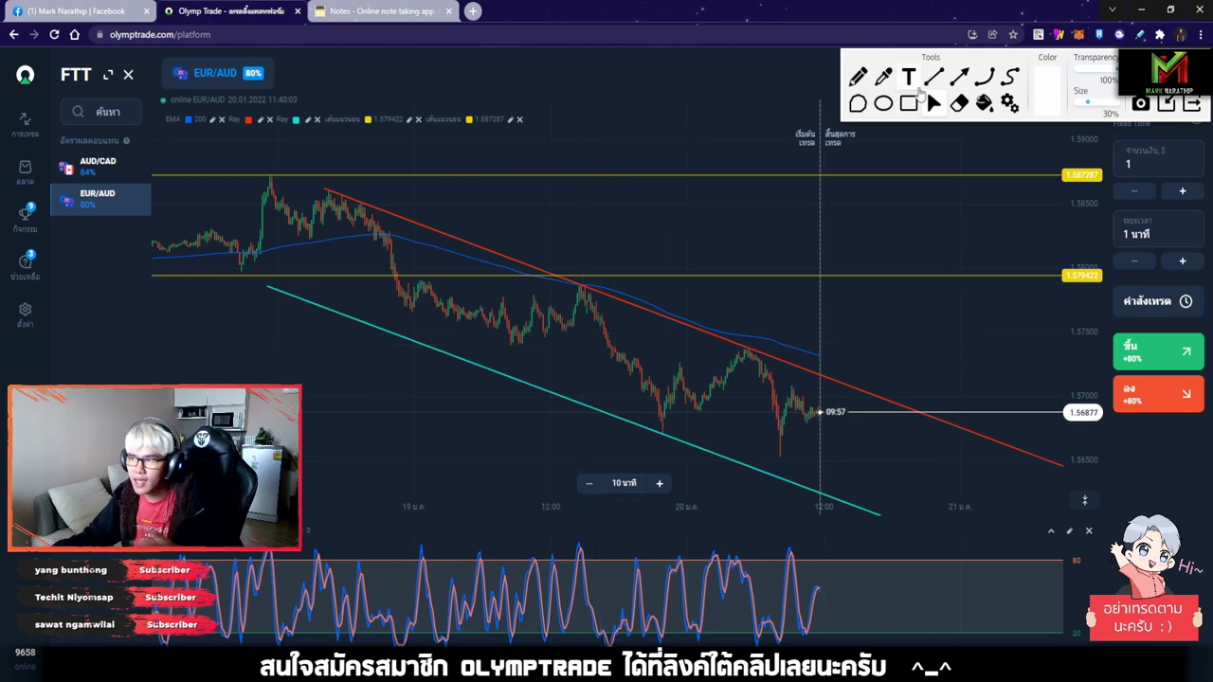
drag(706, 224, 785, 228)
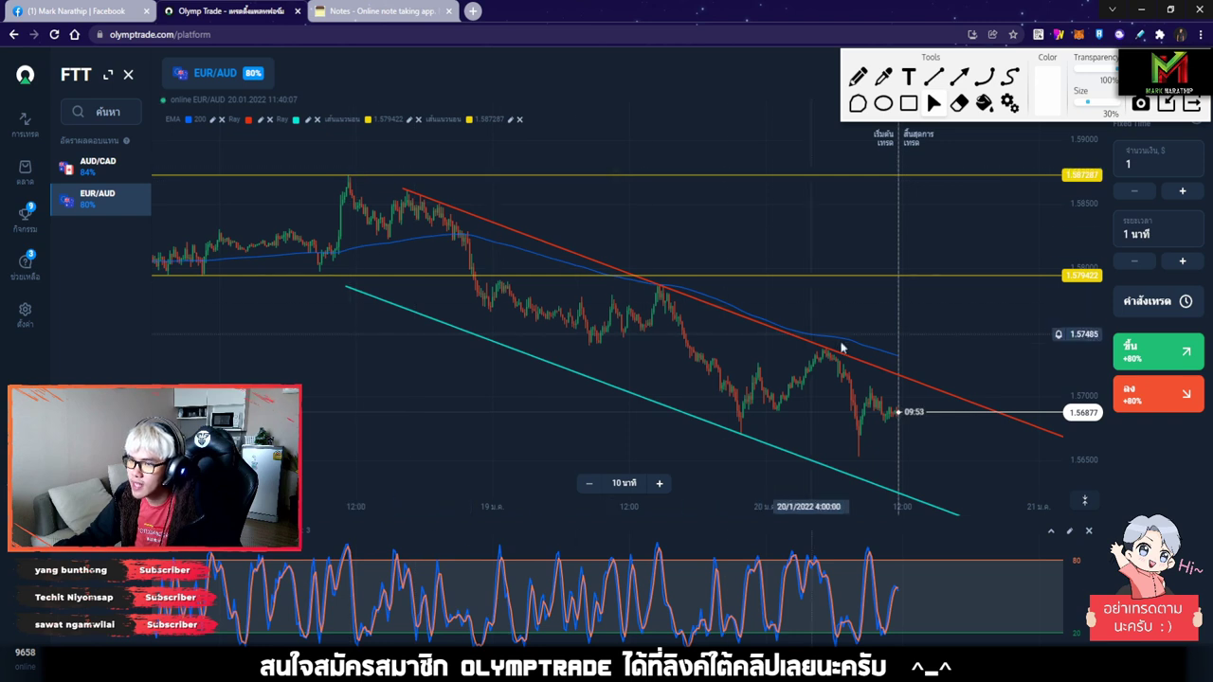
click(413, 201)
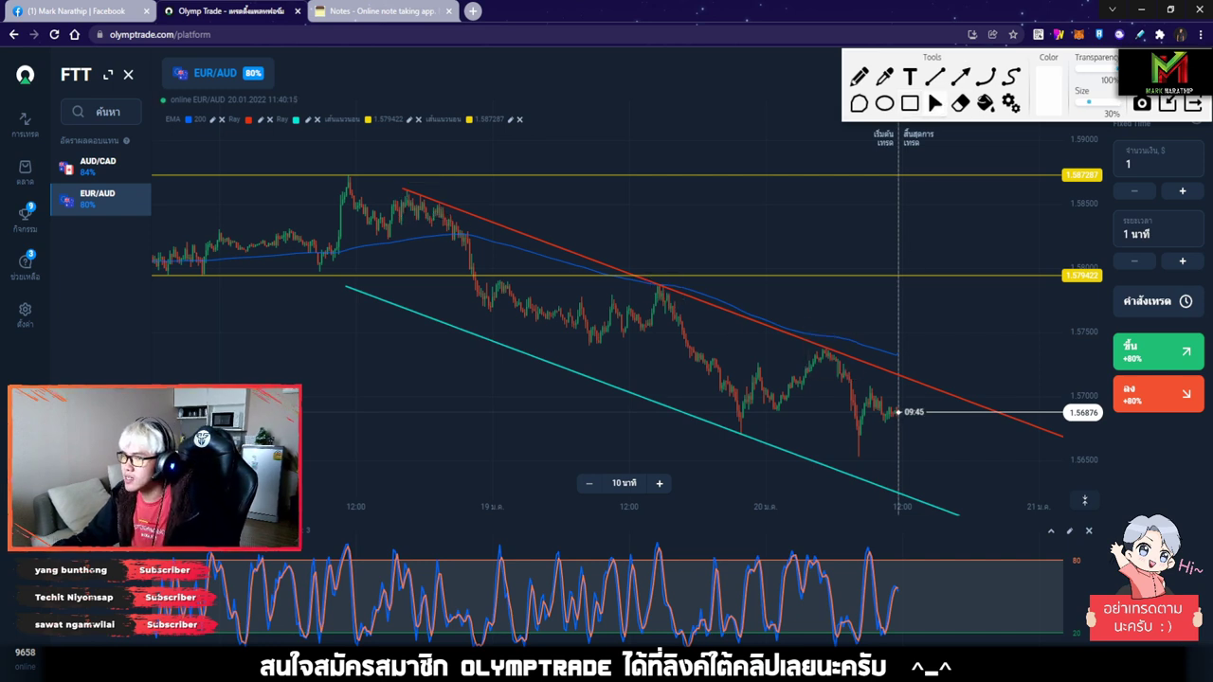
click(76, 74)
Return to the indicator list and move the red ray higher up the chart.
click(307, 120)
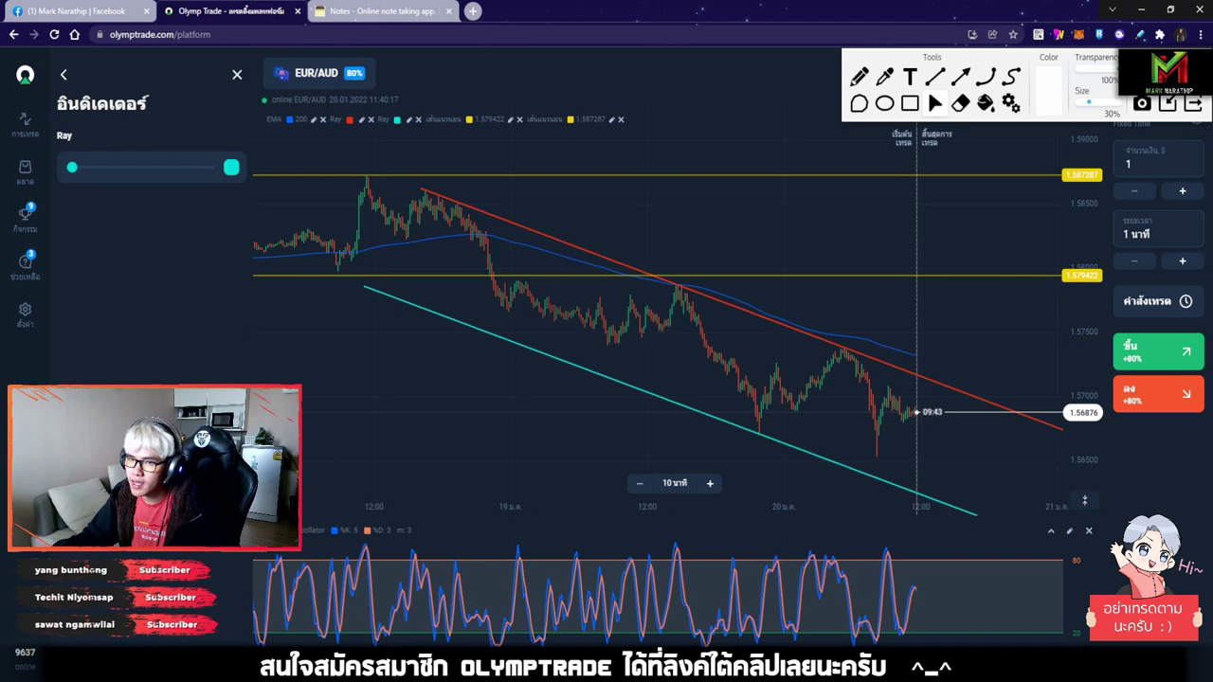
click(63, 78)
scroll(140, 326, down, 3)
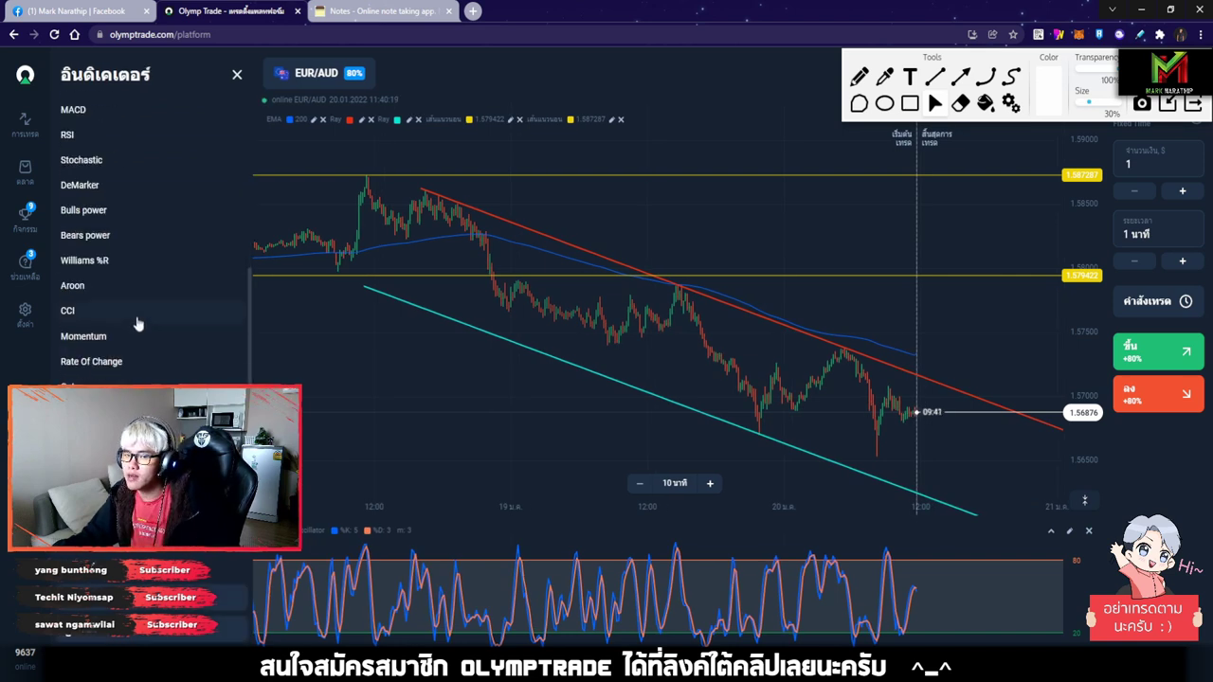
scroll(139, 326, down, 2)
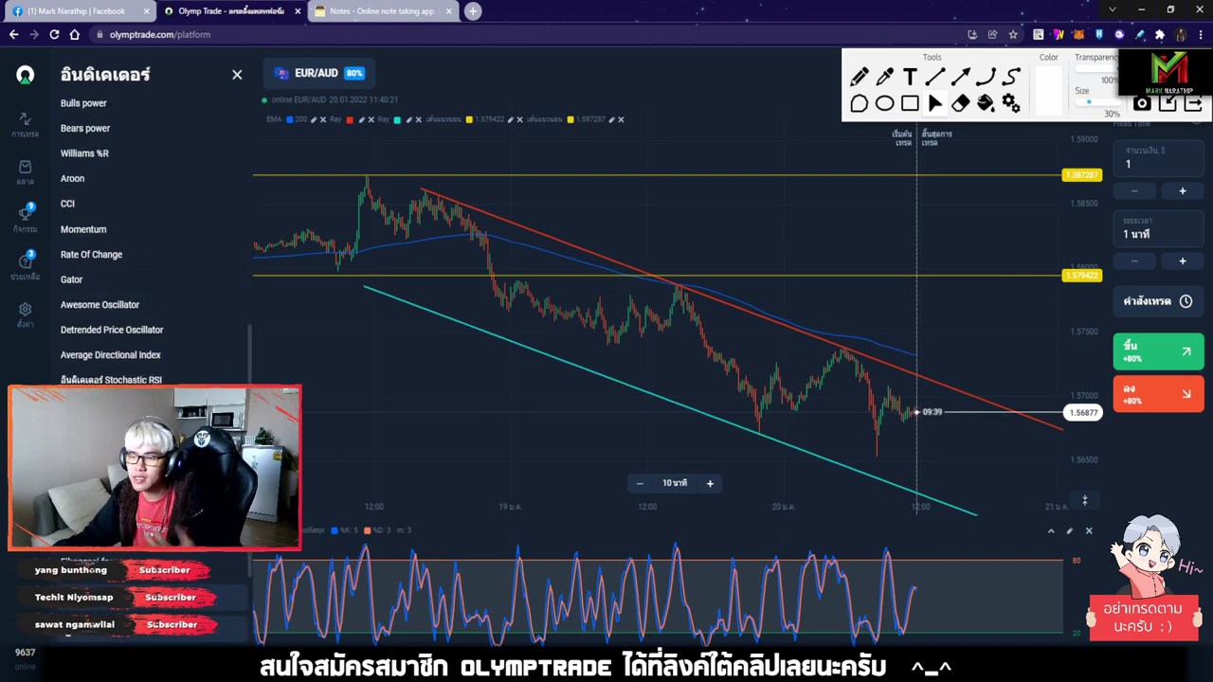
drag(639, 278, 510, 236)
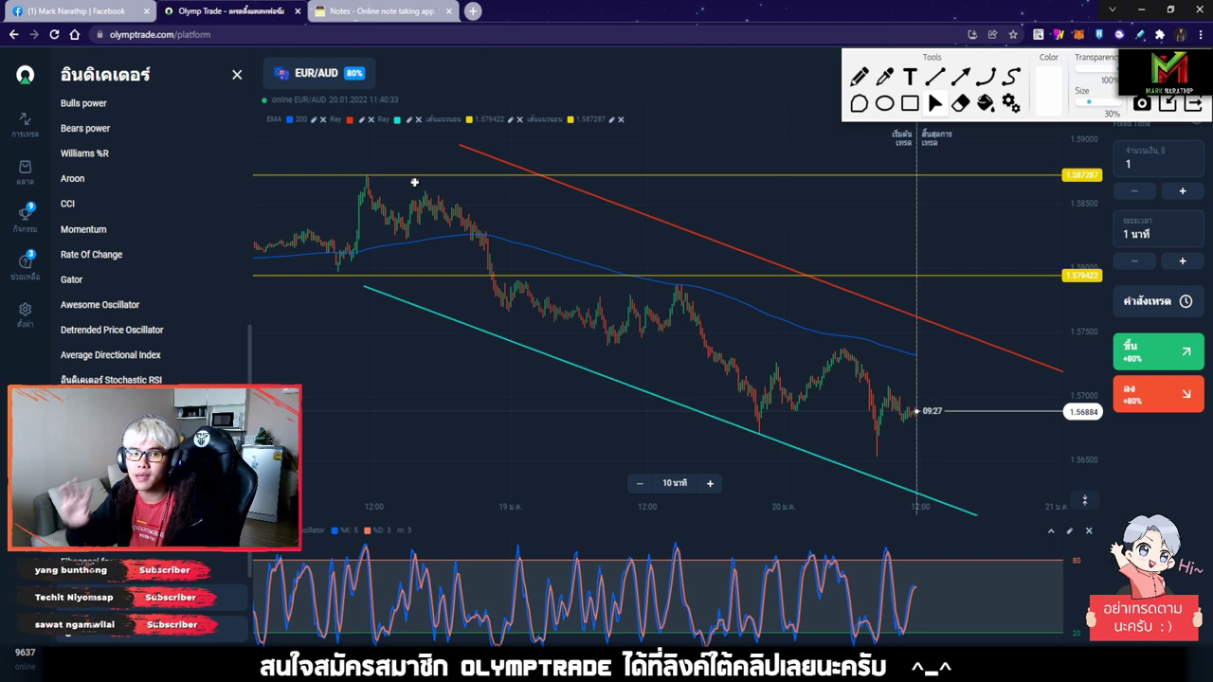
Draw a new magenta ray along the descending highs and fine-tune its start point and angle.
drag(407, 178, 884, 364)
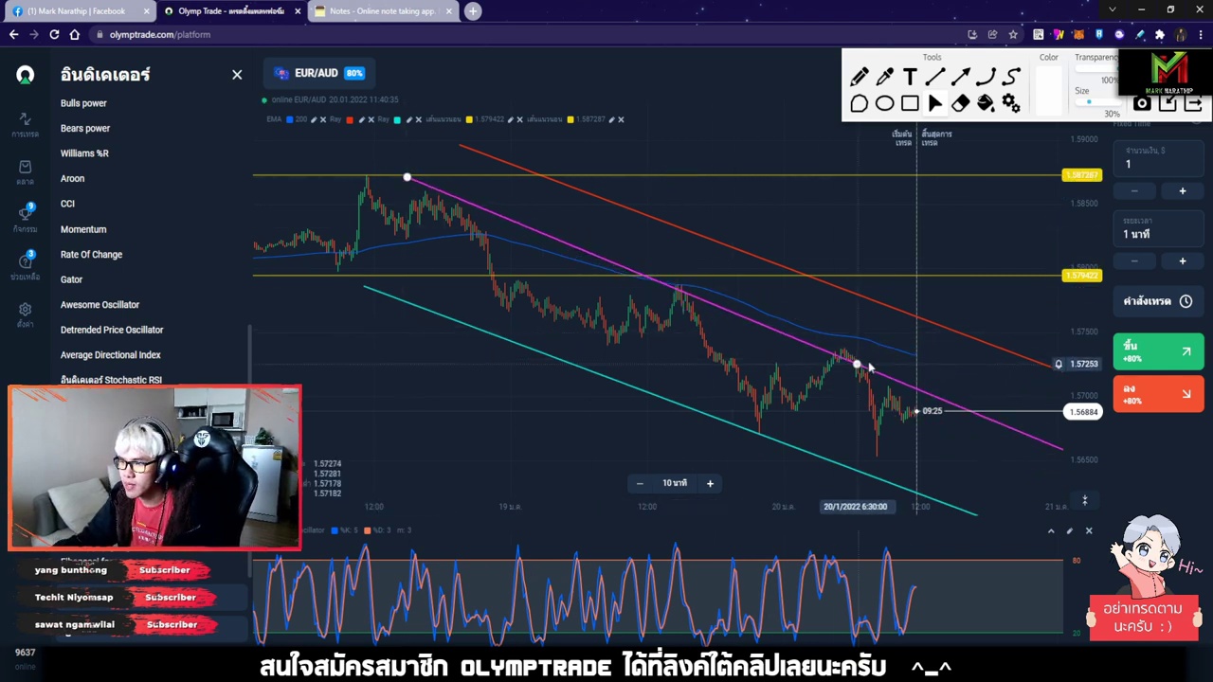
drag(407, 177, 416, 191)
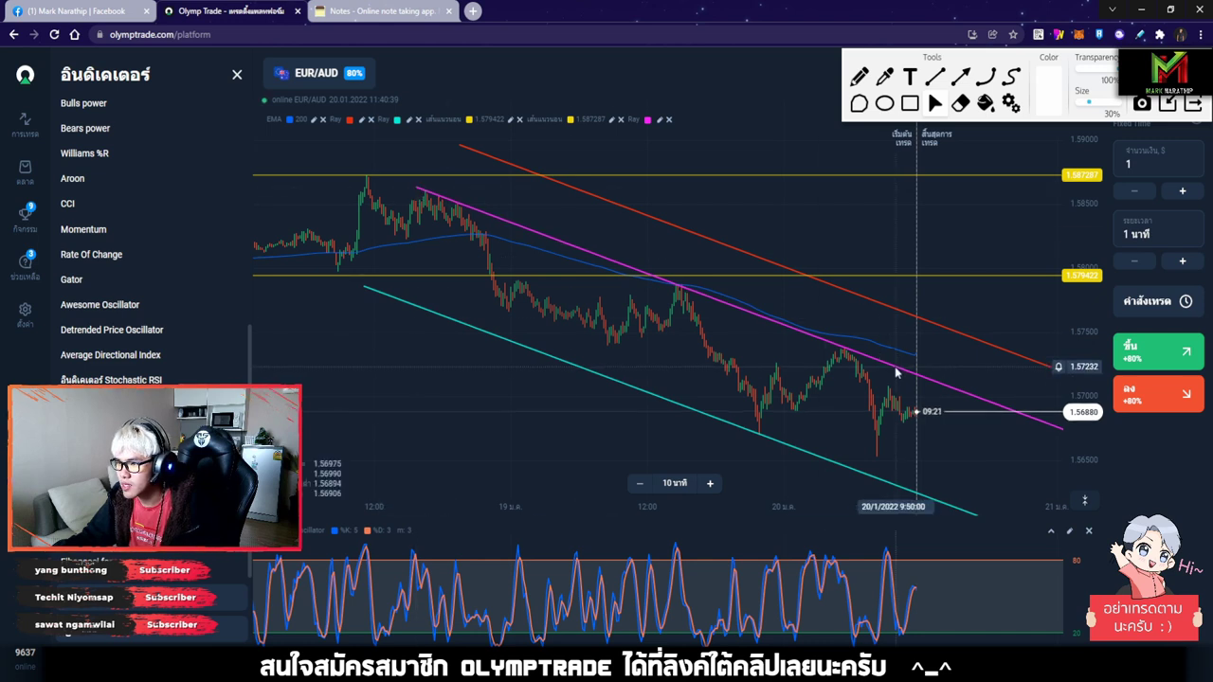
drag(891, 369, 892, 367)
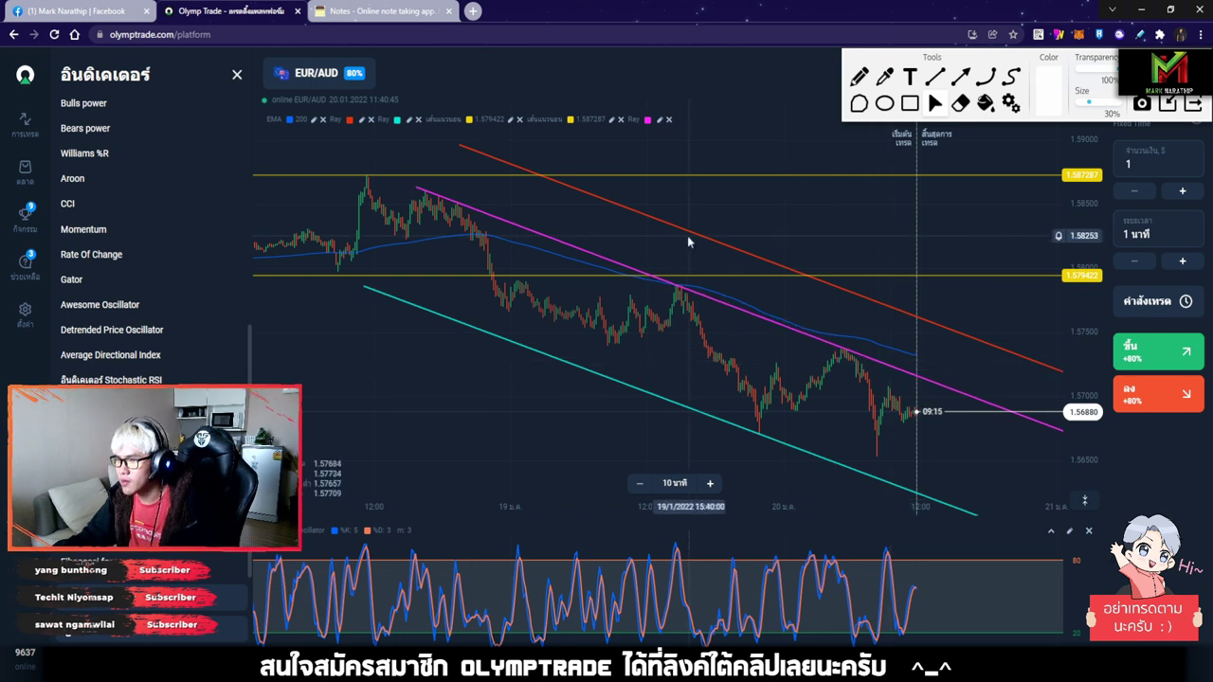
drag(628, 249, 658, 249)
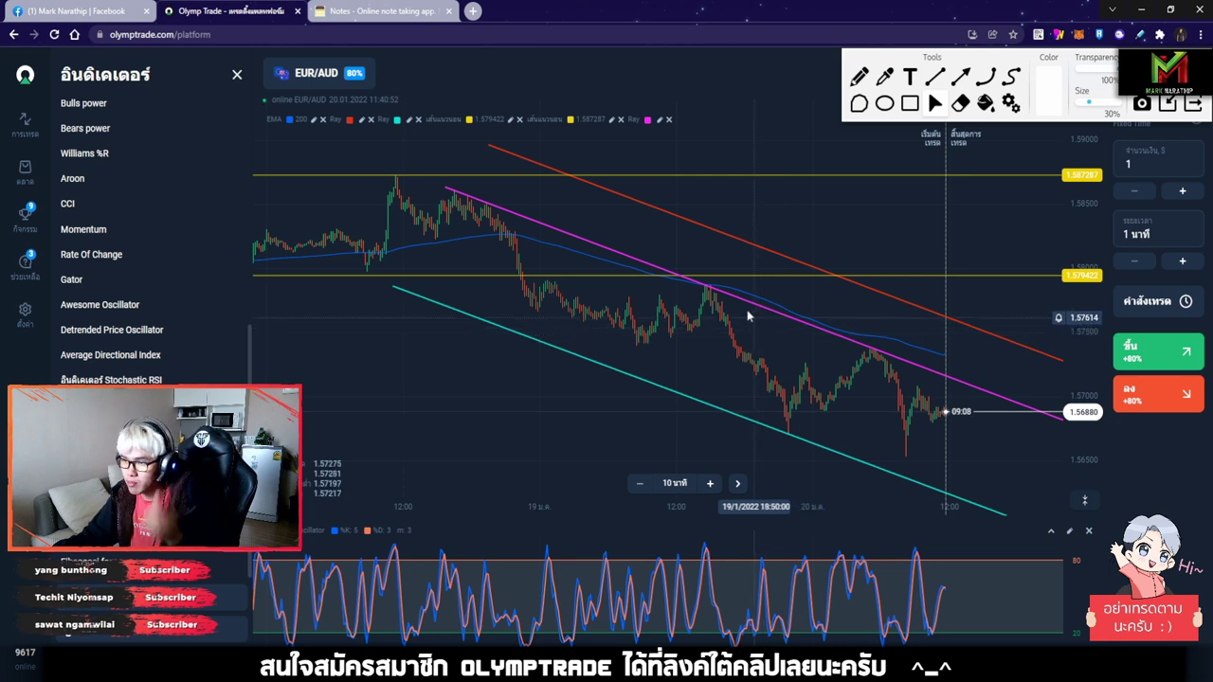
Set the red ray parallel above the magenta line, then shift the magenta line below the candles.
click(800, 325)
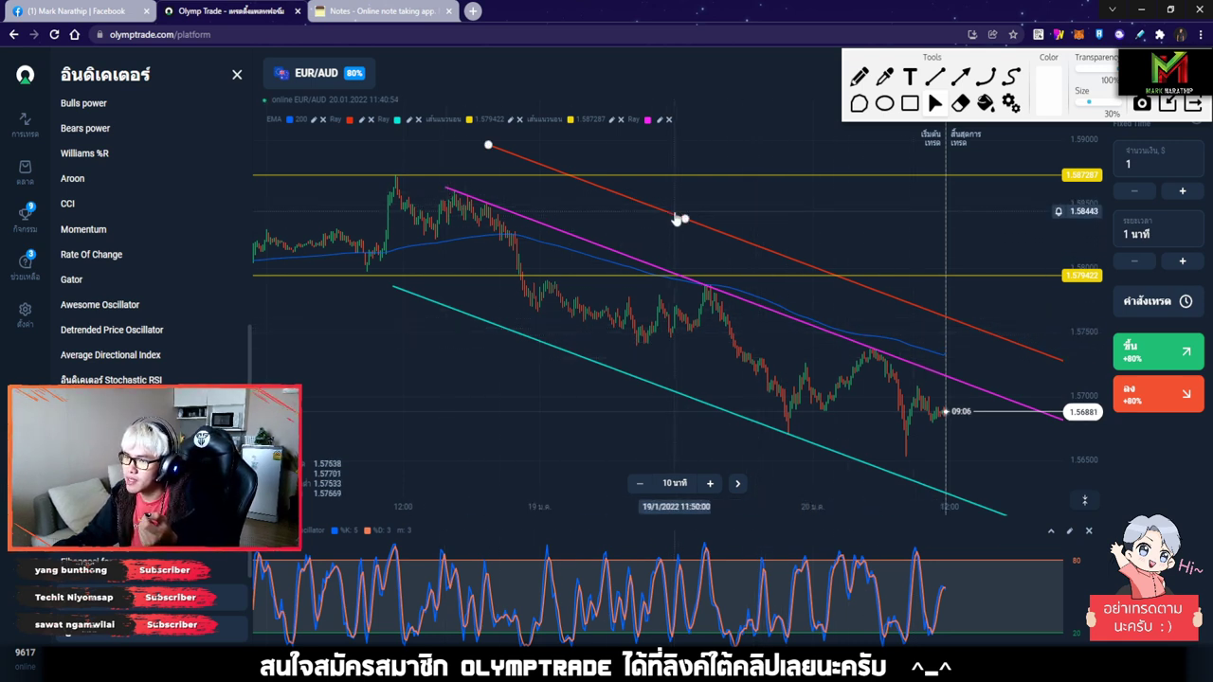
mouse_move(677, 222)
mouse_down()
mouse_move(609, 248)
mouse_move(569, 235)
mouse_move(582, 239)
mouse_up()
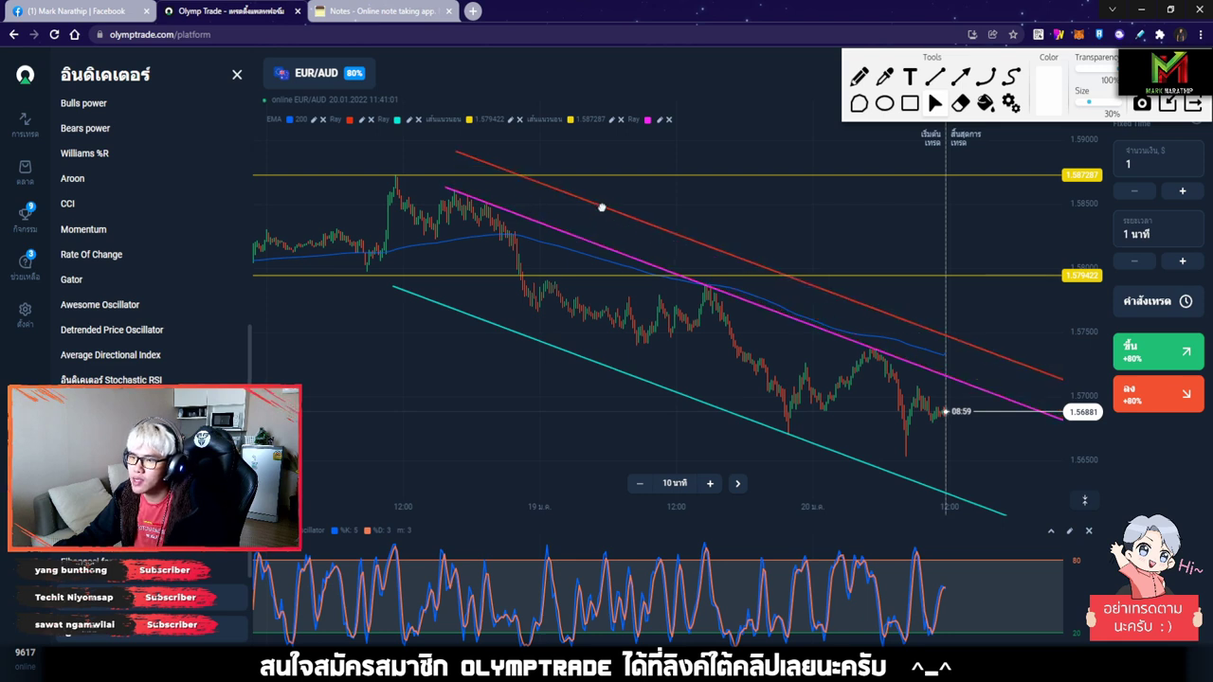
drag(582, 239, 599, 205)
click(632, 377)
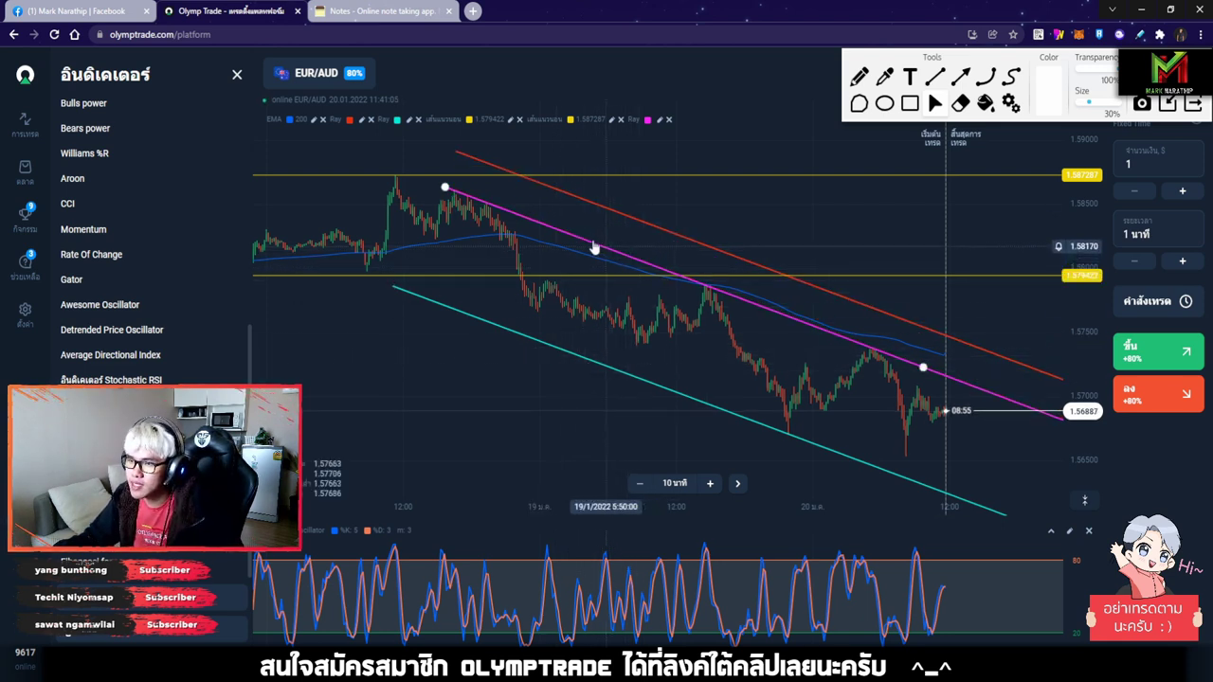
click(451, 196)
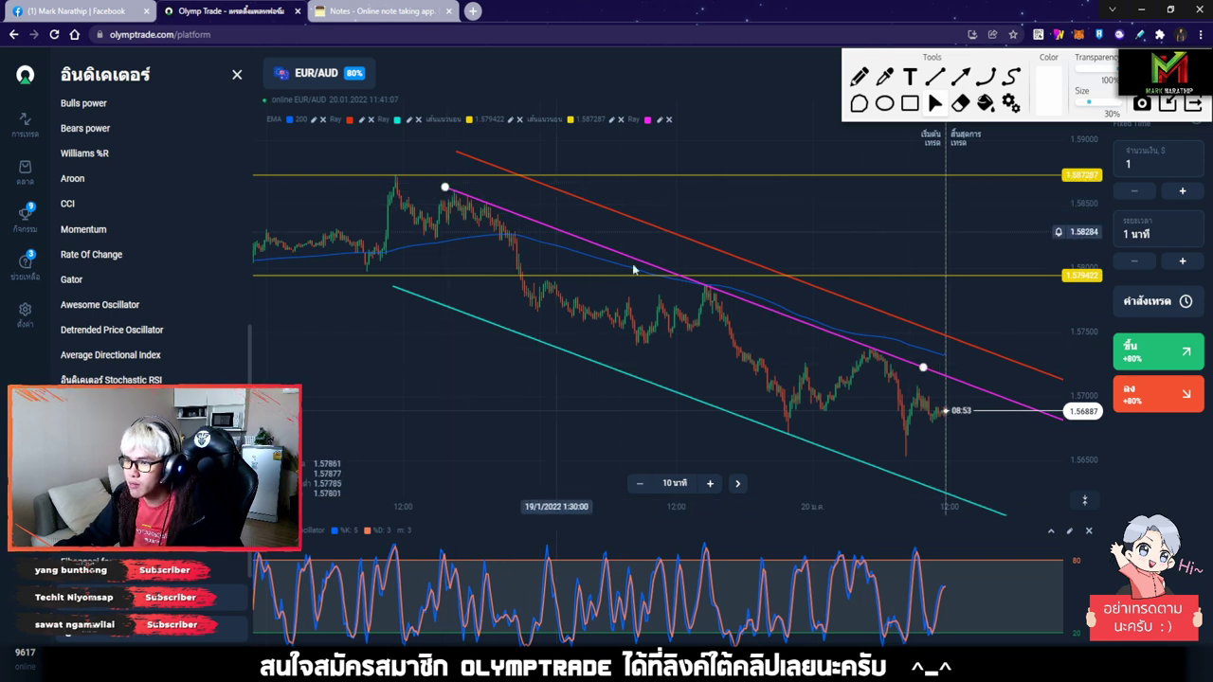
drag(576, 241, 607, 332)
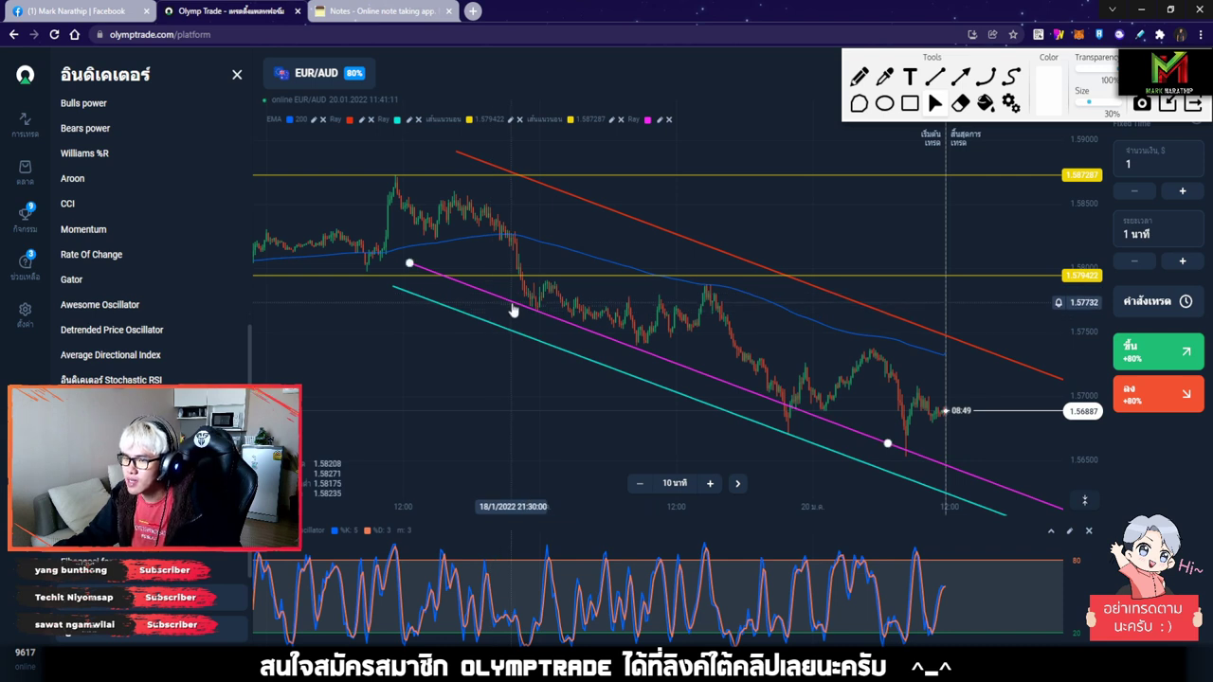
Fine-tune the cyan line, delete the magenta line, and lower the red ray onto the highs.
click(662, 383)
click(570, 403)
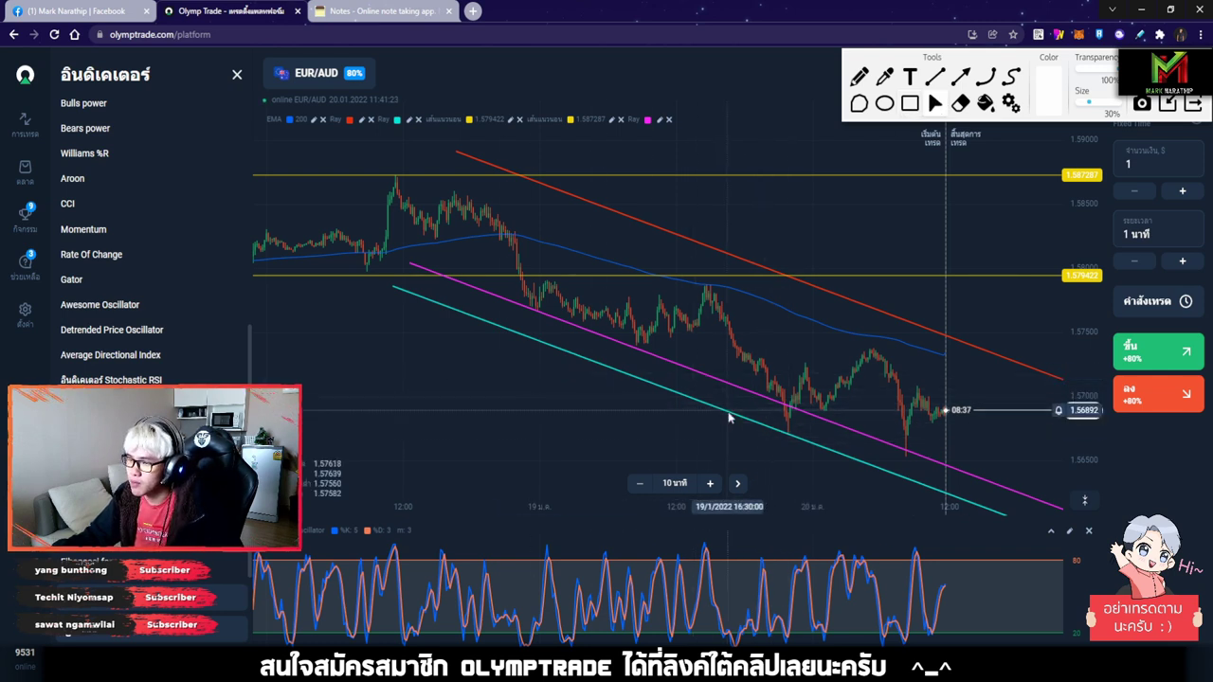
drag(555, 349, 536, 389)
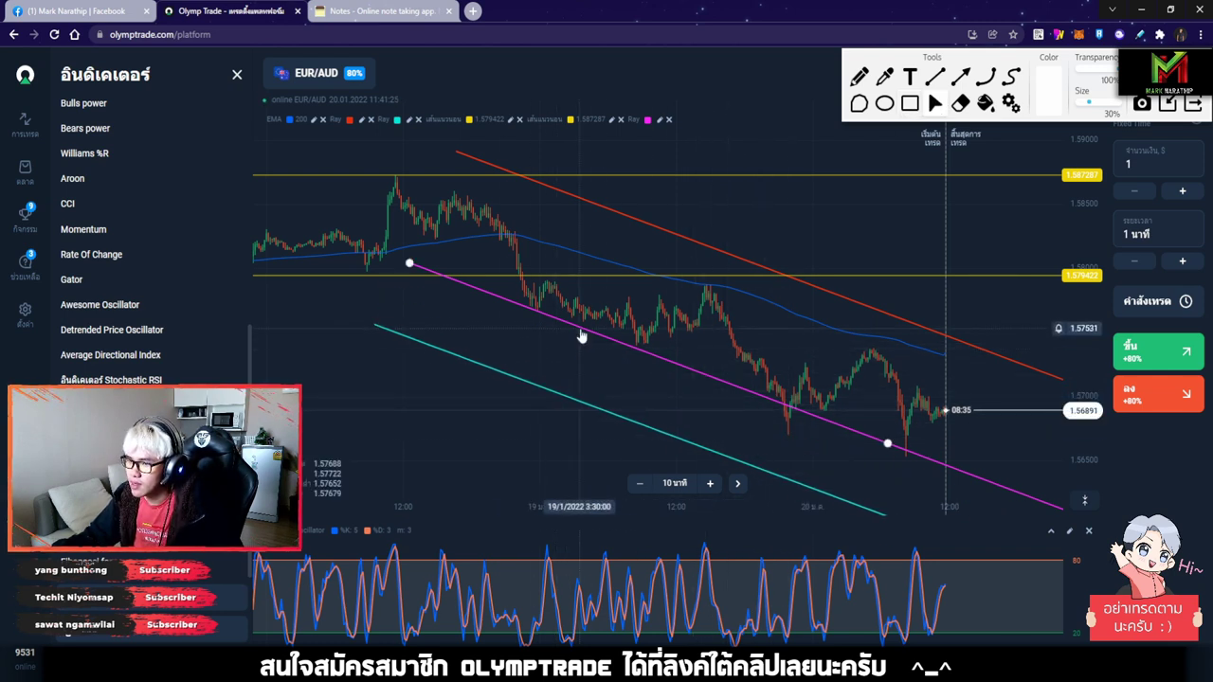
drag(587, 332, 574, 356)
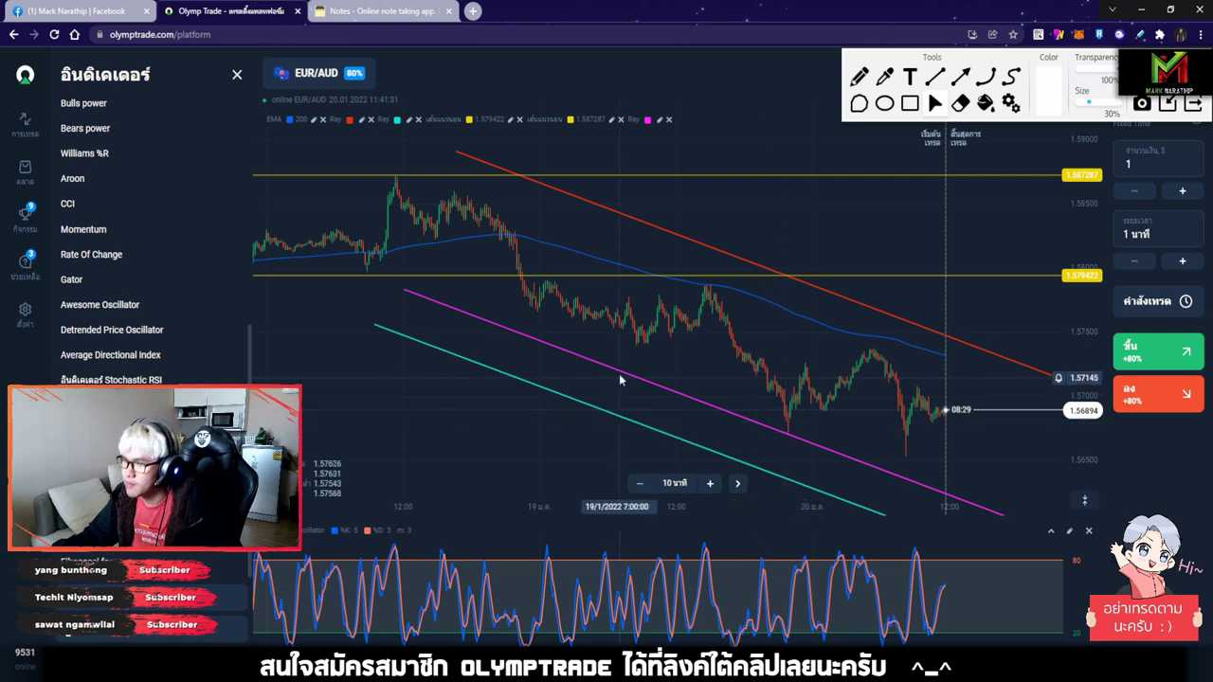
click(668, 120)
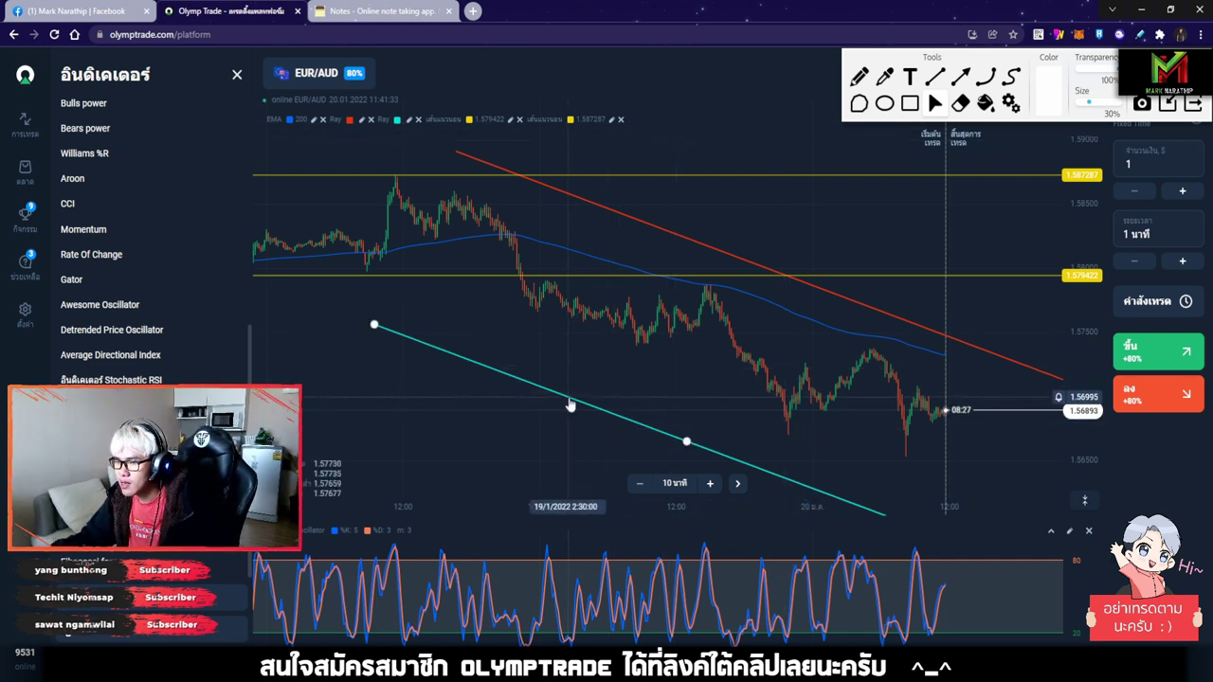
drag(569, 397, 569, 352)
drag(631, 220, 631, 257)
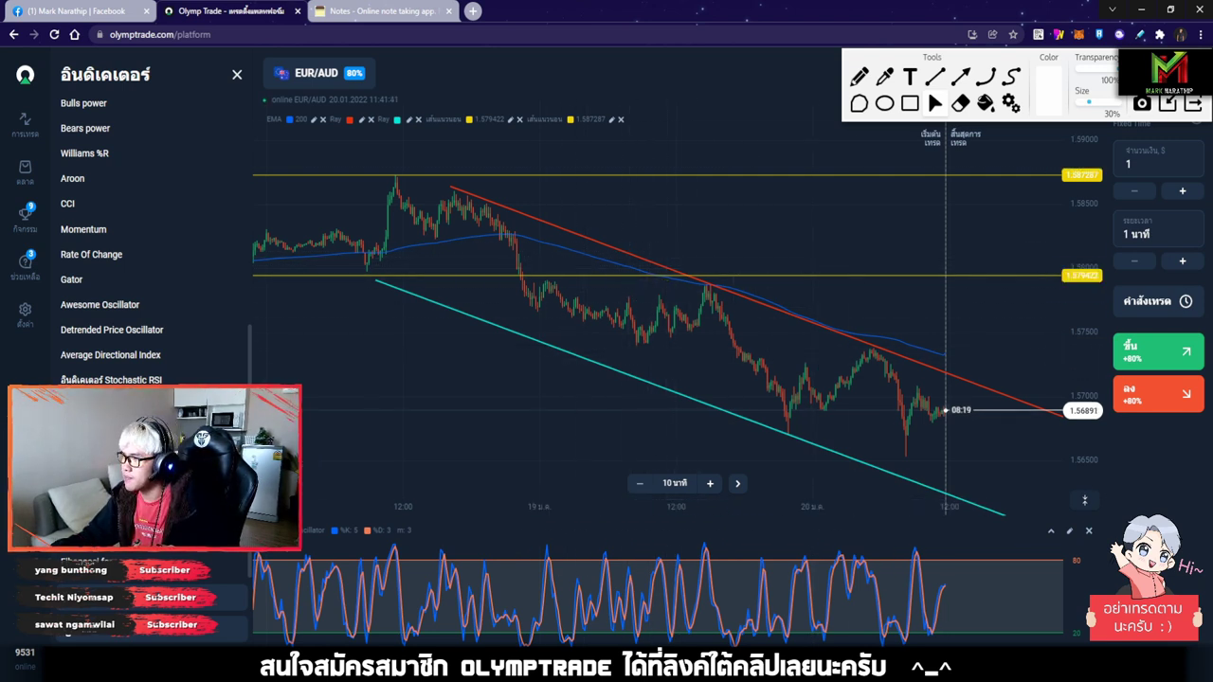
Jump the EUR/AUD chart to the latest candles and pan for empty space ahead, then reopen the drawing tools.
click(1195, 105)
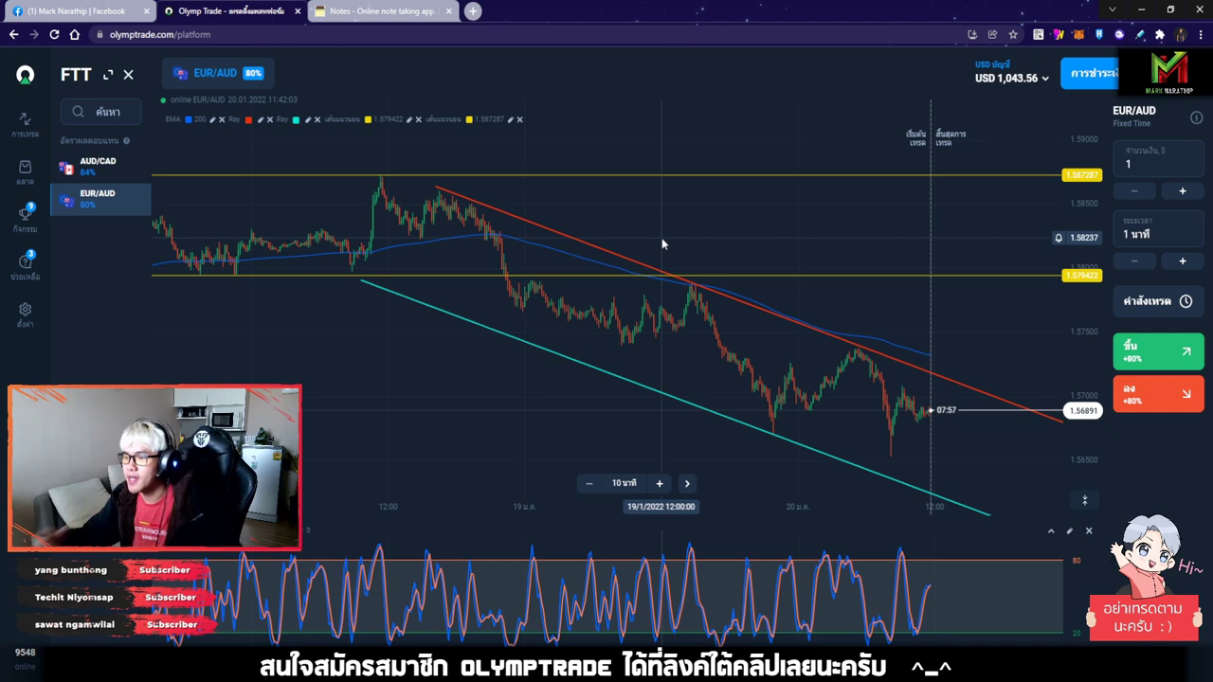
click(687, 483)
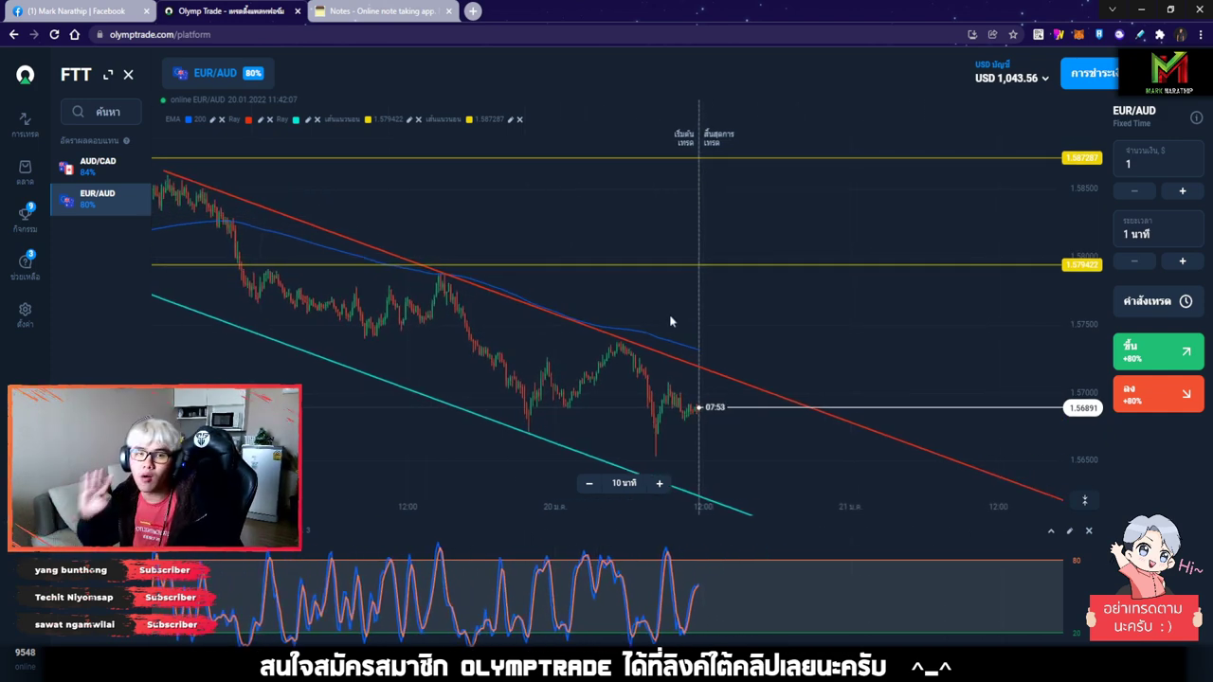
drag(670, 321, 807, 322)
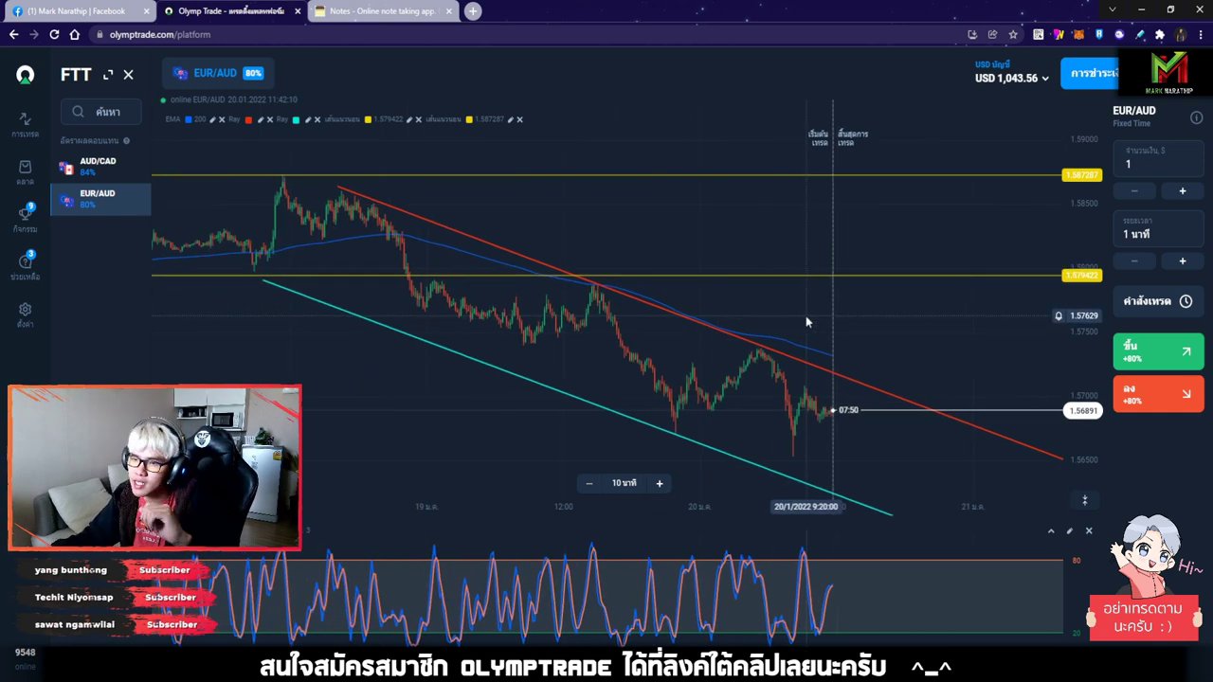
click(1059, 35)
Draw white arrows along the red and cyan lines, the bounce-and-drop swing, and parallels above the channel.
drag(339, 182, 943, 405)
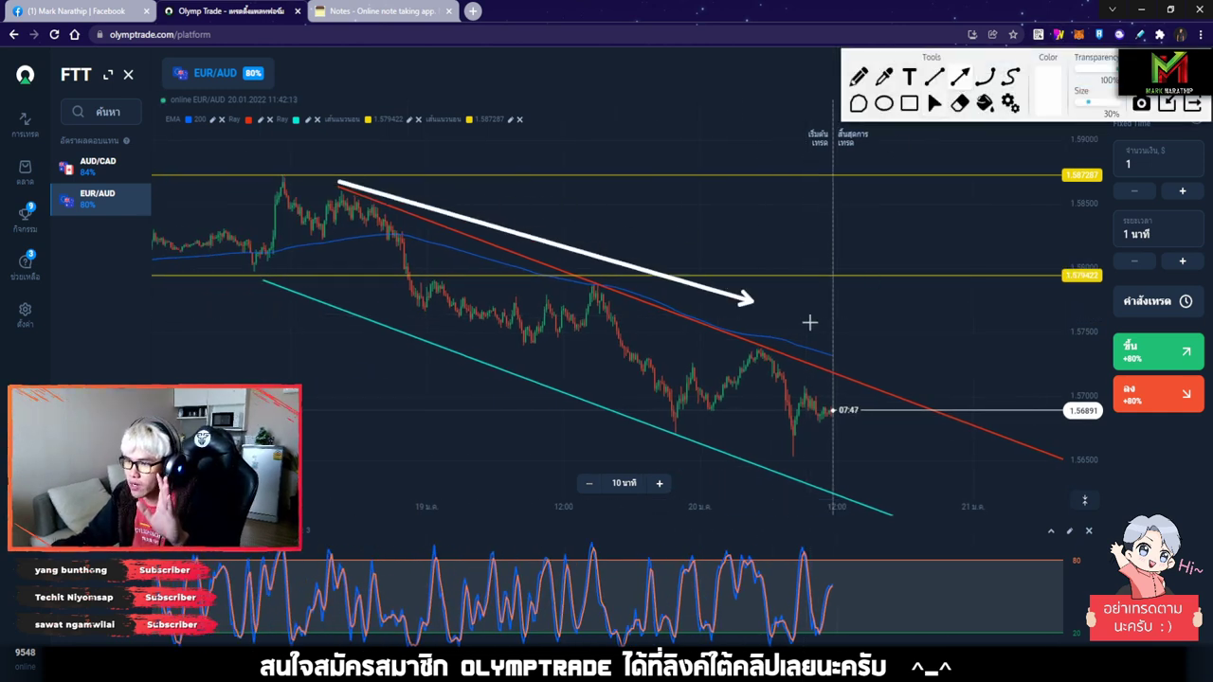
drag(263, 289, 884, 516)
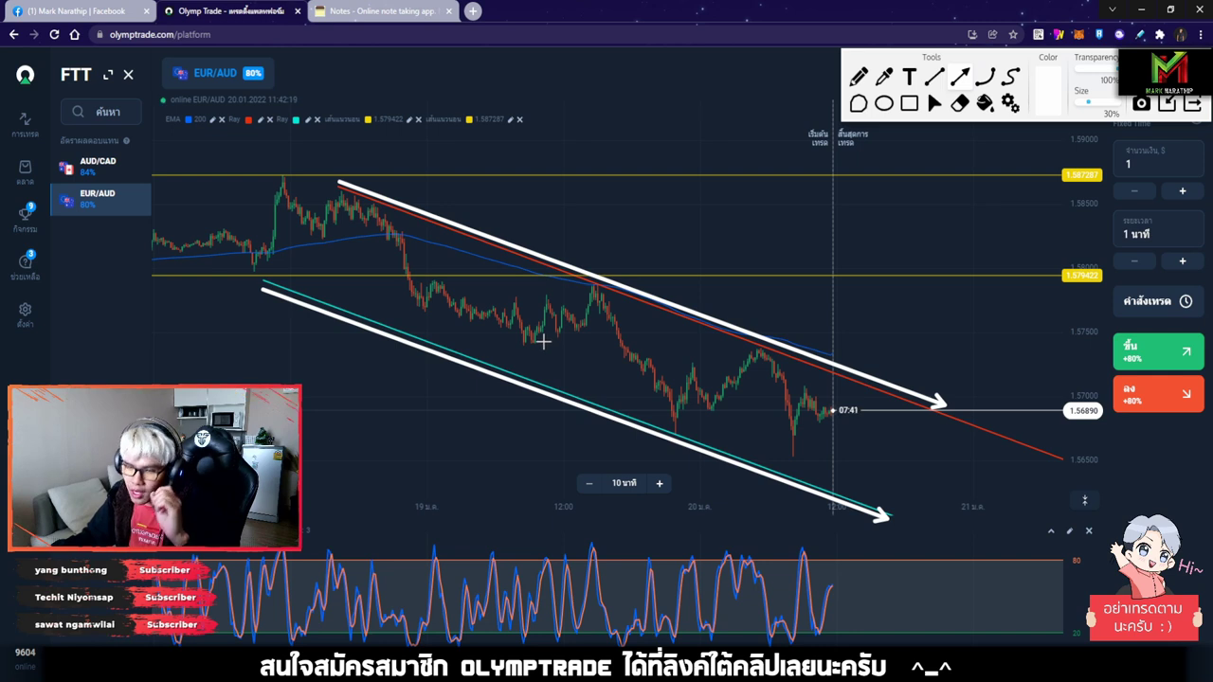
mouse_move(524, 339)
mouse_down()
mouse_move(597, 297)
mouse_move(674, 424)
mouse_move(758, 358)
mouse_up()
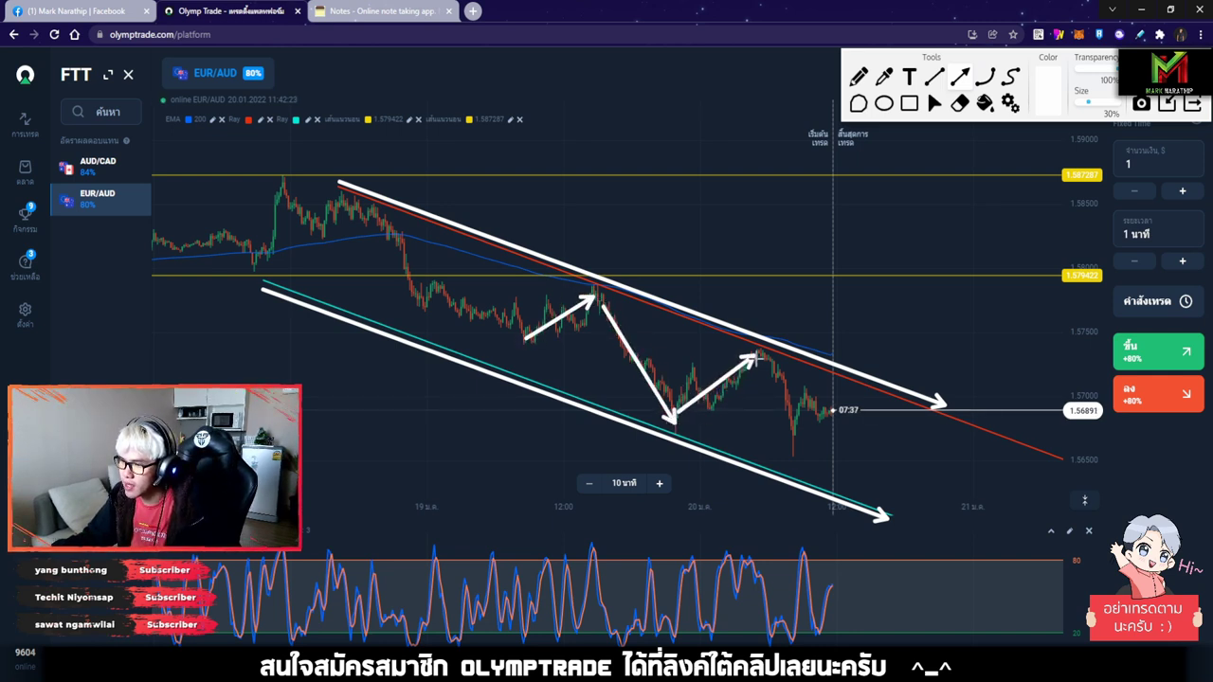
drag(798, 414, 799, 452)
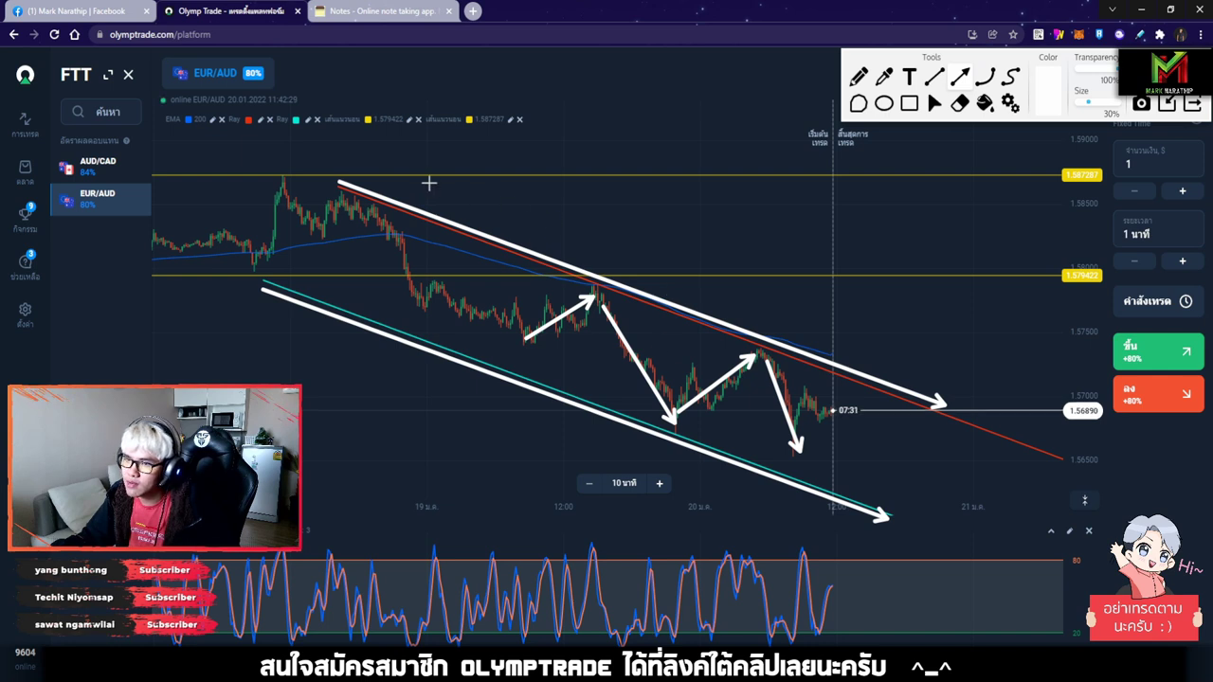
drag(374, 165, 870, 347)
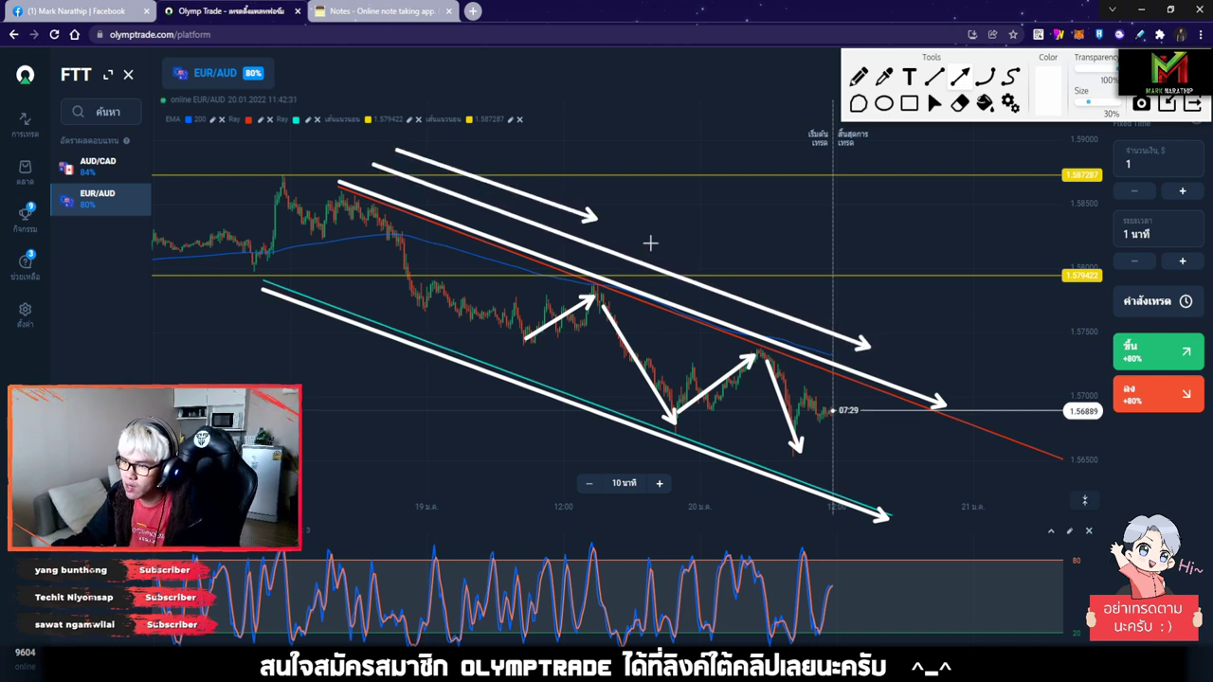
drag(396, 150, 876, 327)
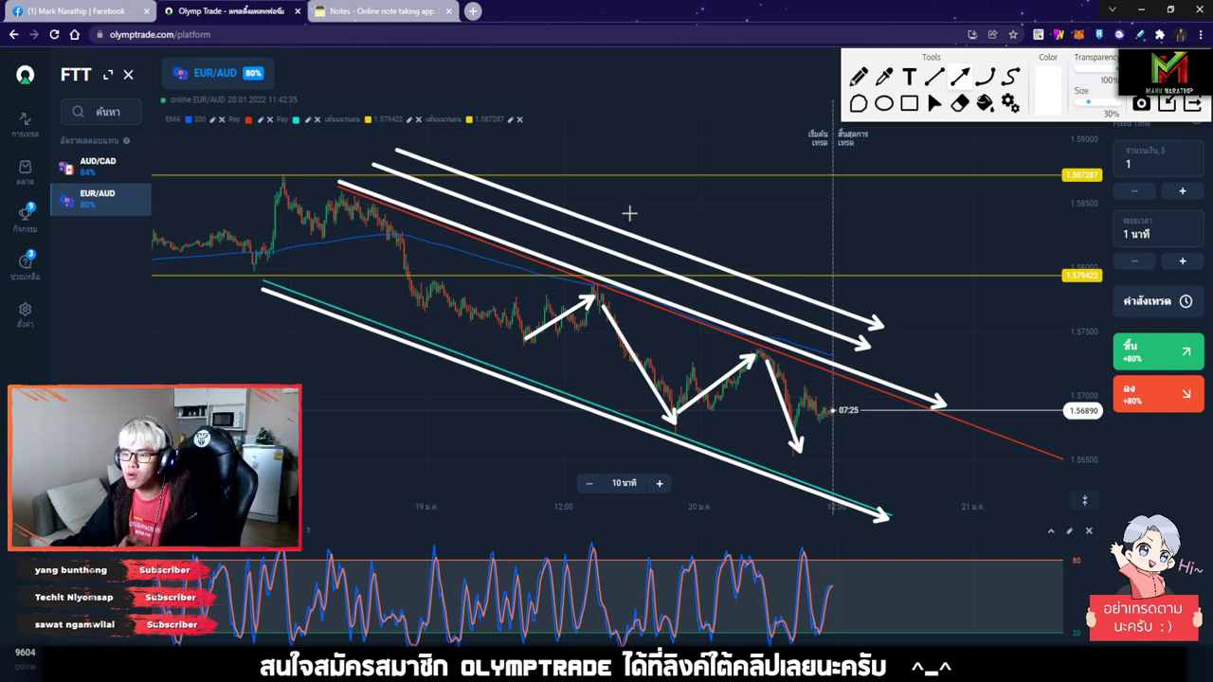
drag(407, 138, 905, 314)
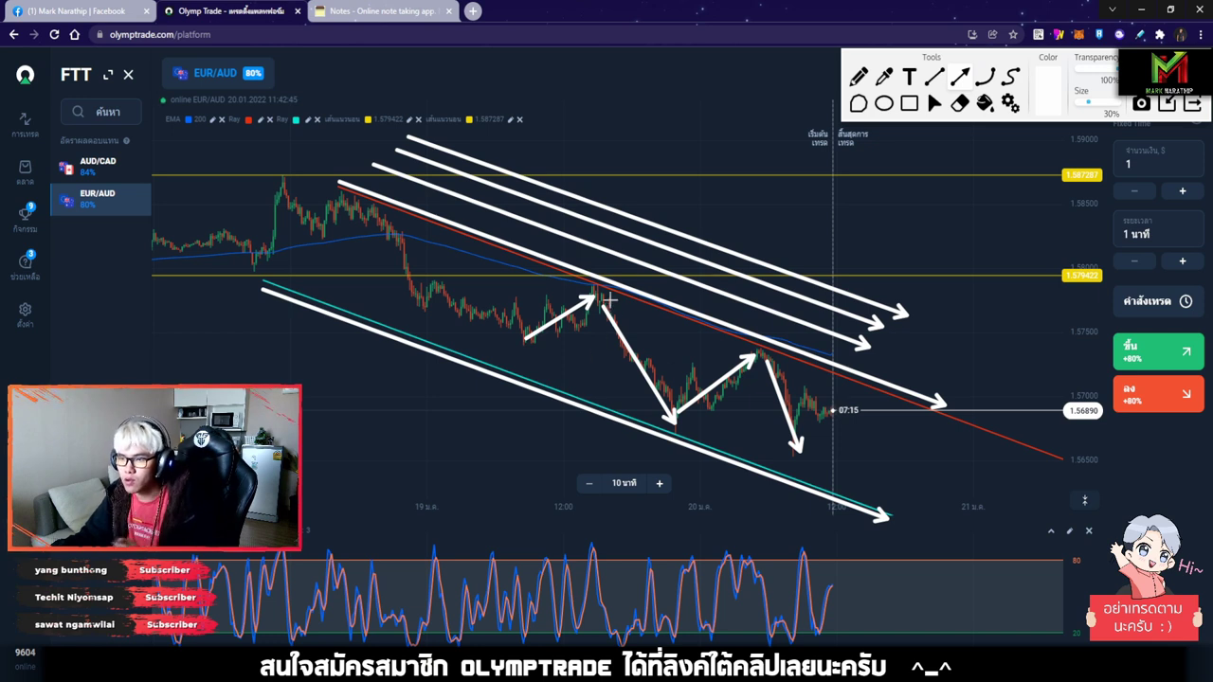
Add arrows marking the two peaks and the latest drops, then delete all the white arrows.
drag(648, 321, 676, 378)
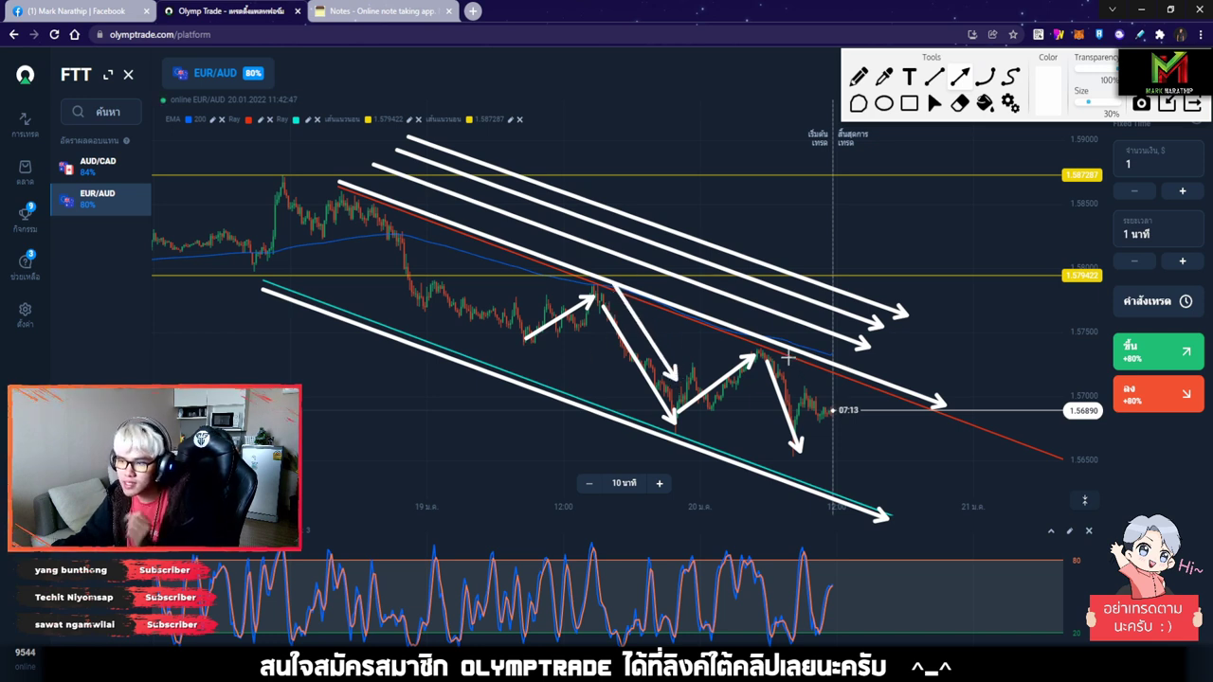
drag(821, 415, 826, 433)
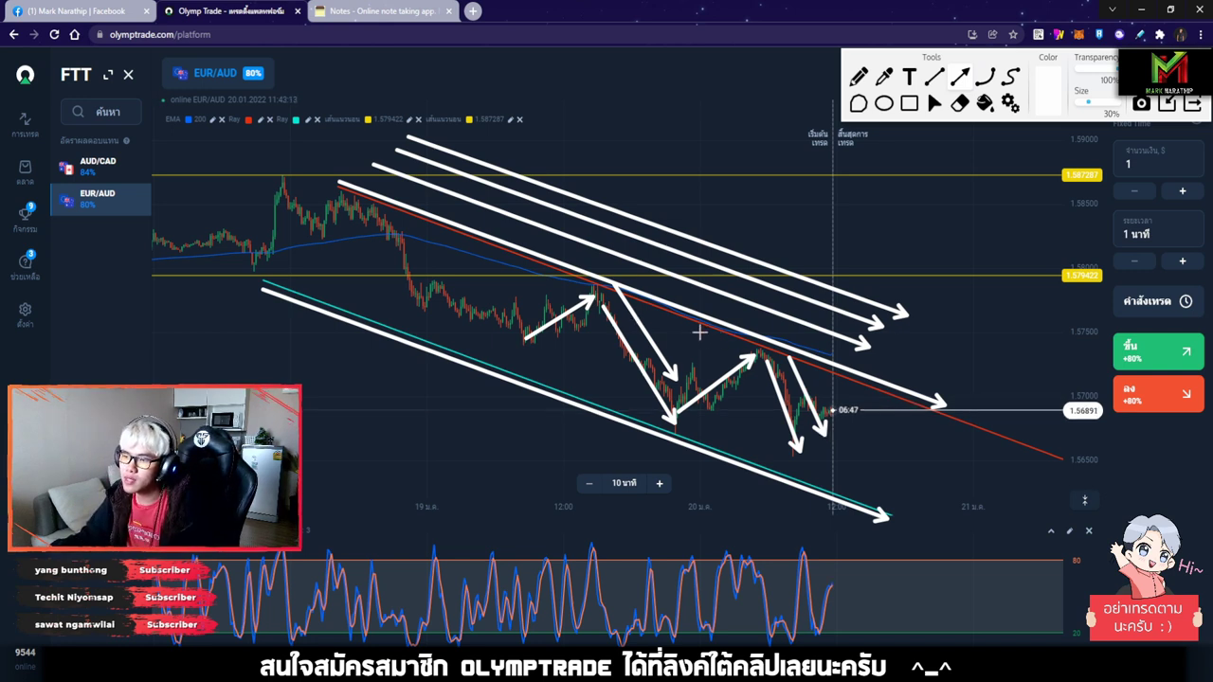
drag(515, 265, 587, 290)
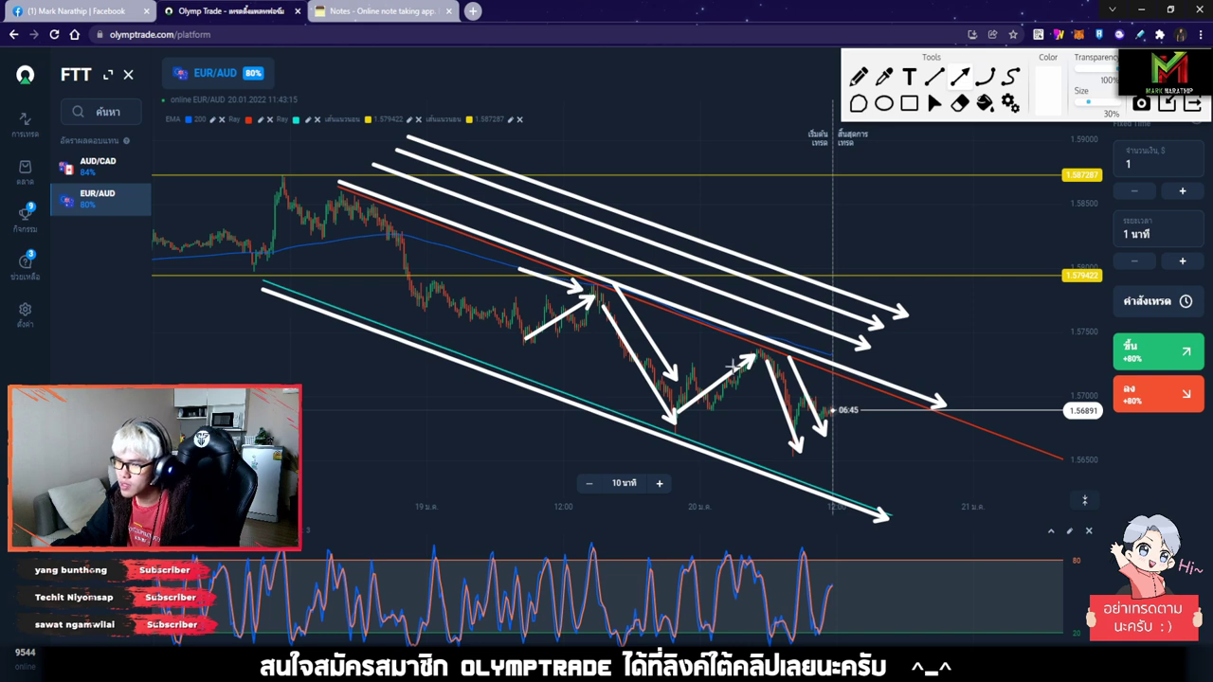
drag(699, 326, 745, 351)
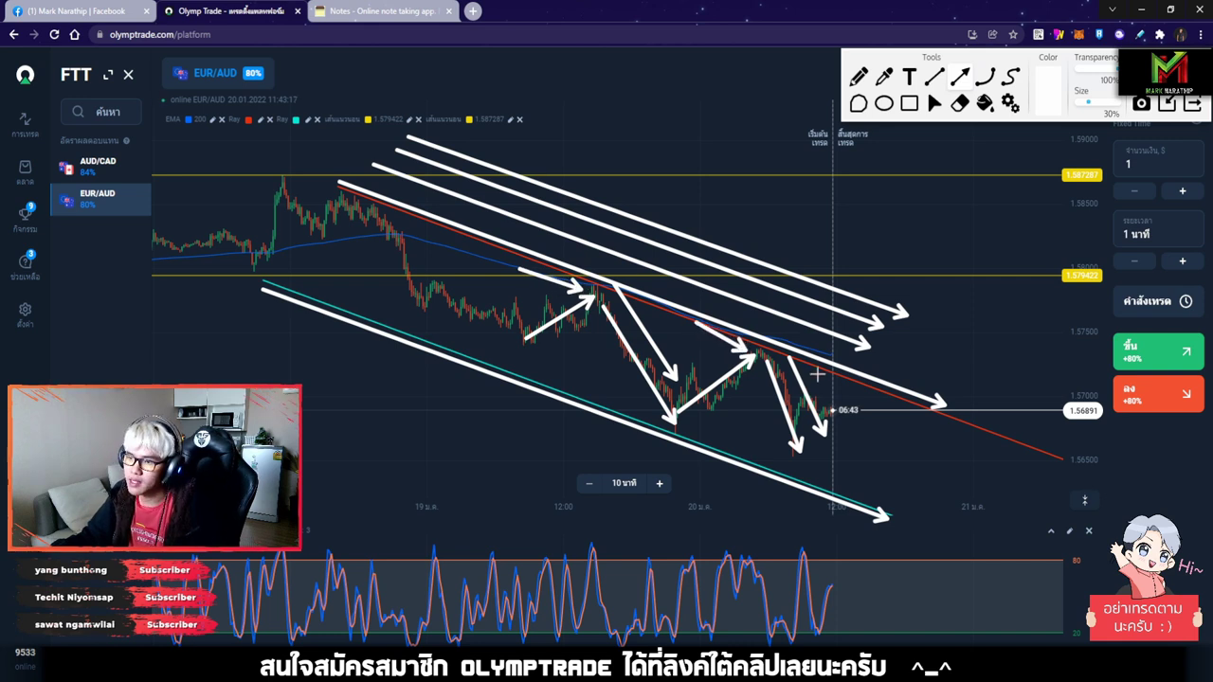
click(934, 104)
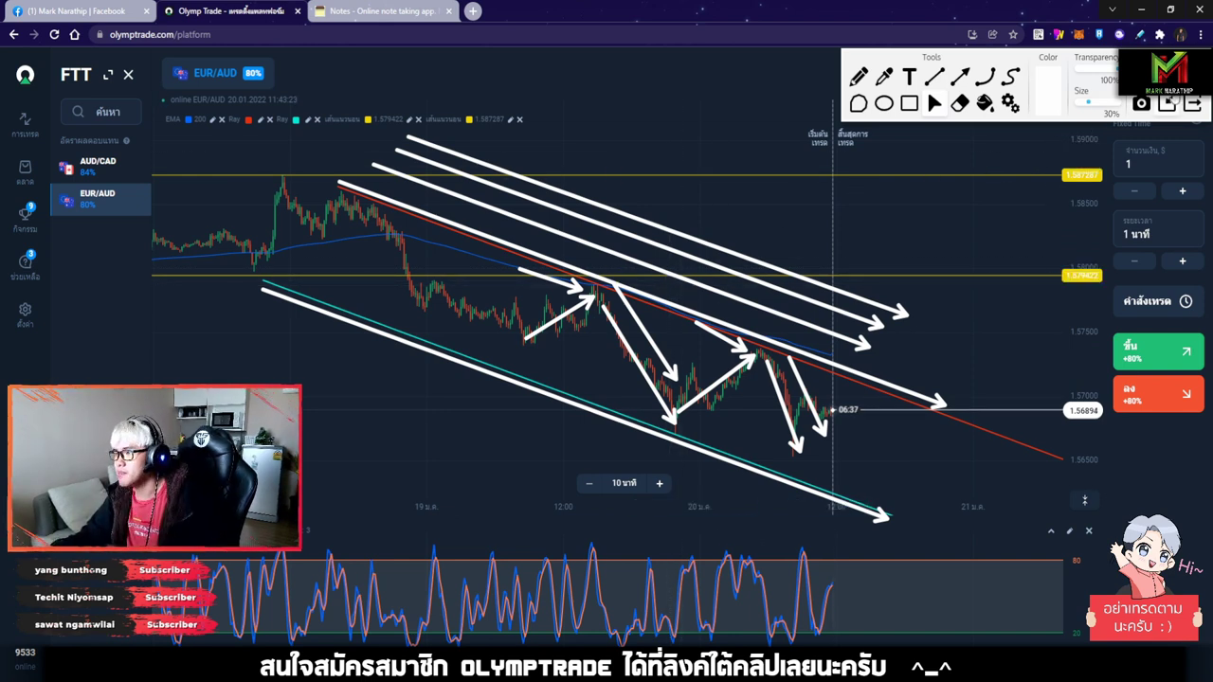
key(Delete)
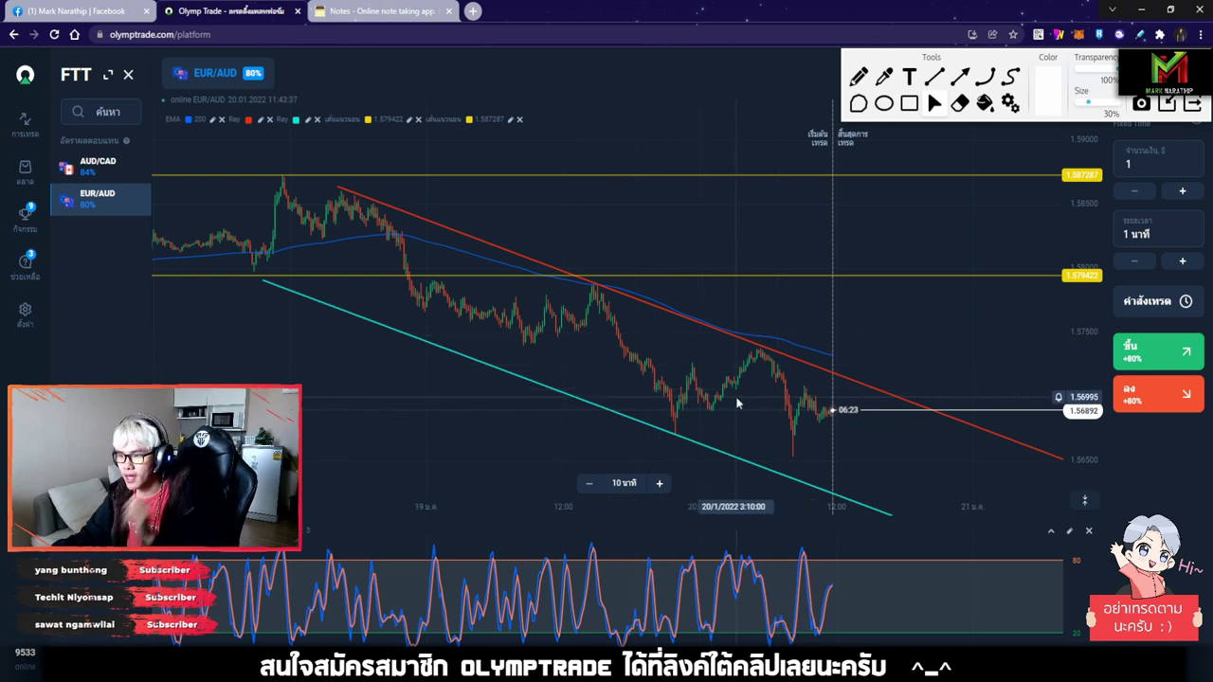
Draw white arrows along the upper trendline, an upward bounce and two lower parallels, then clear them.
scroll(737, 404, right, 3)
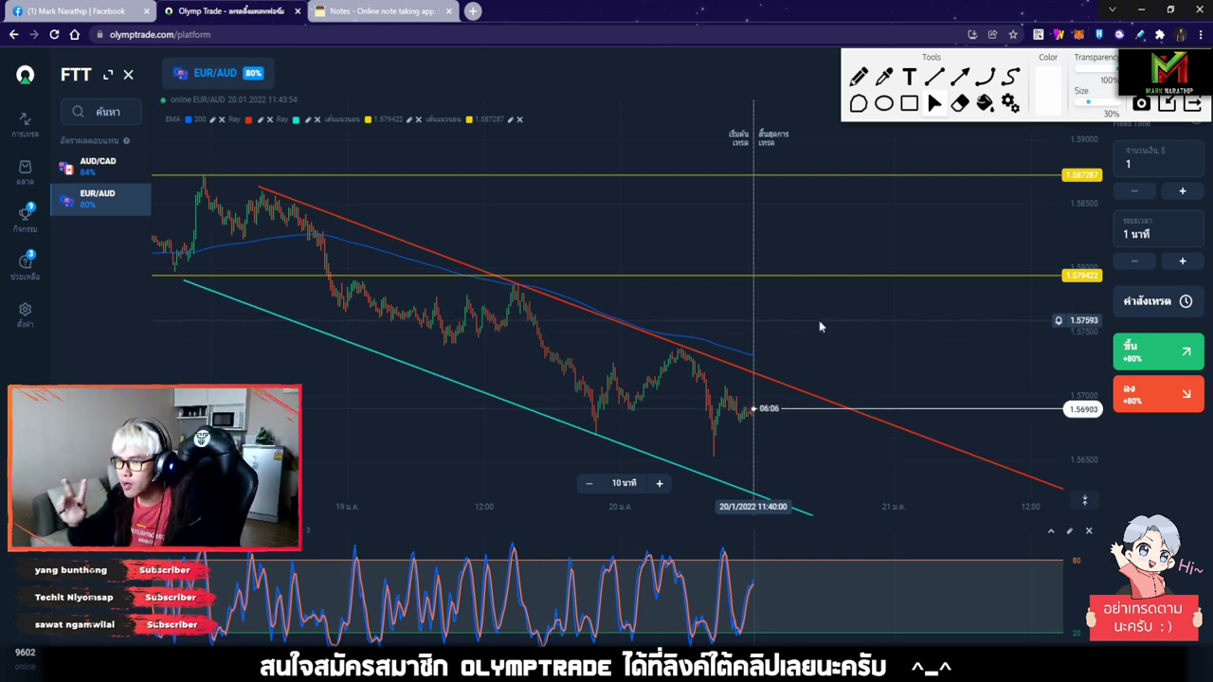
click(960, 77)
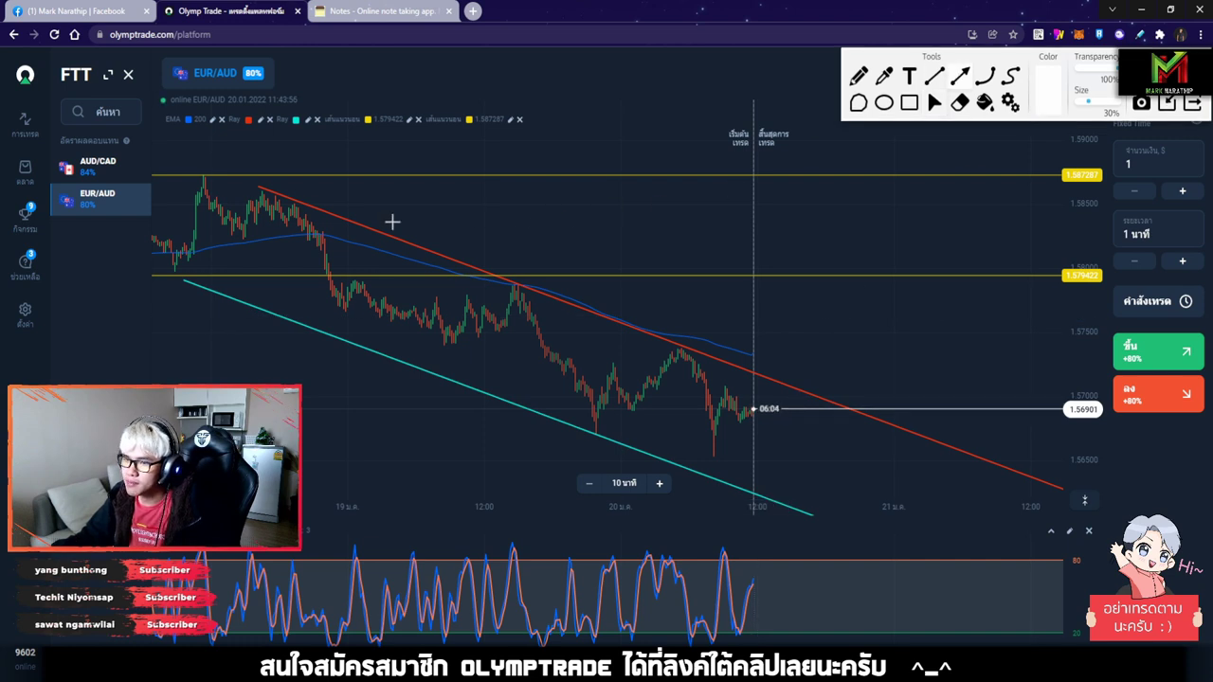
drag(265, 185, 940, 443)
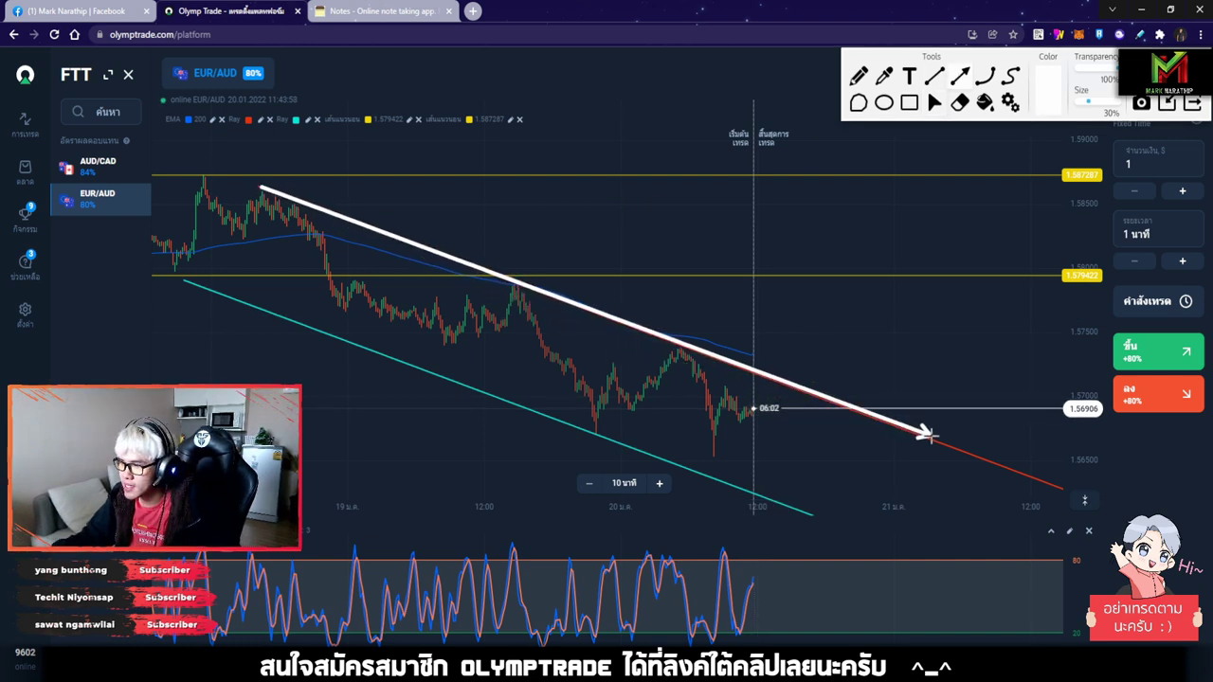
drag(711, 441, 777, 368)
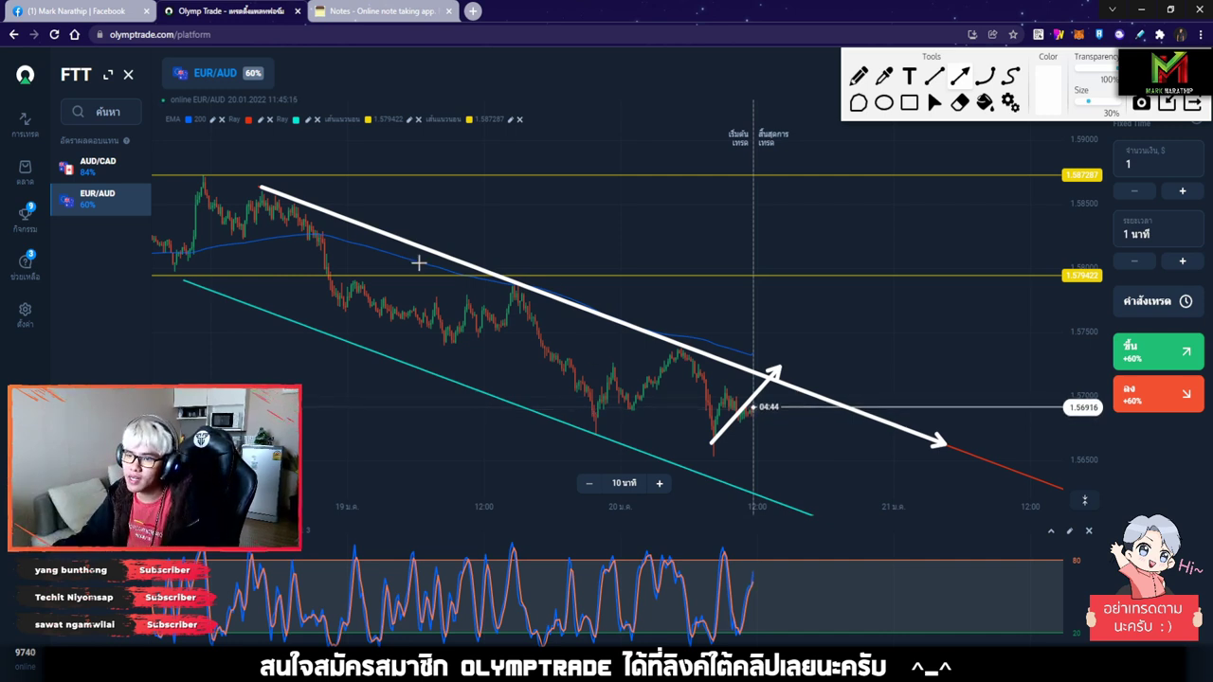
drag(360, 238, 716, 381)
drag(288, 291, 707, 442)
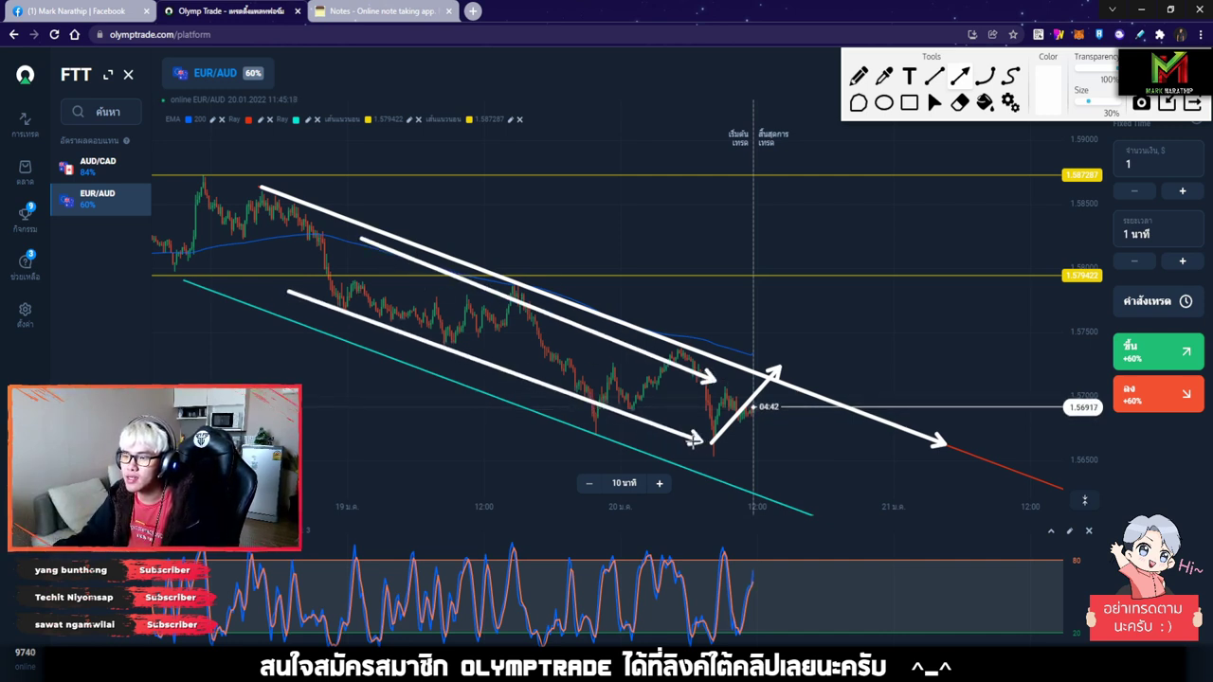
click(935, 103)
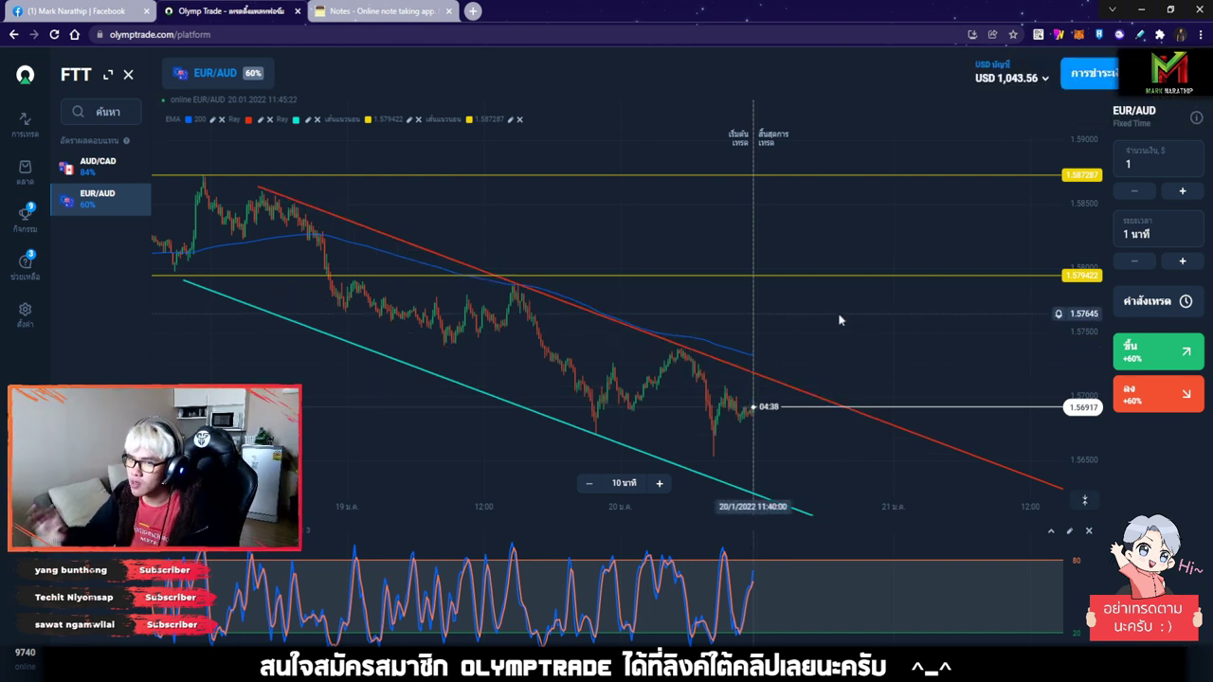
Redraw the white arrows after undoing two stray ones, pointing four arrows at touches of the cyan line.
click(1060, 34)
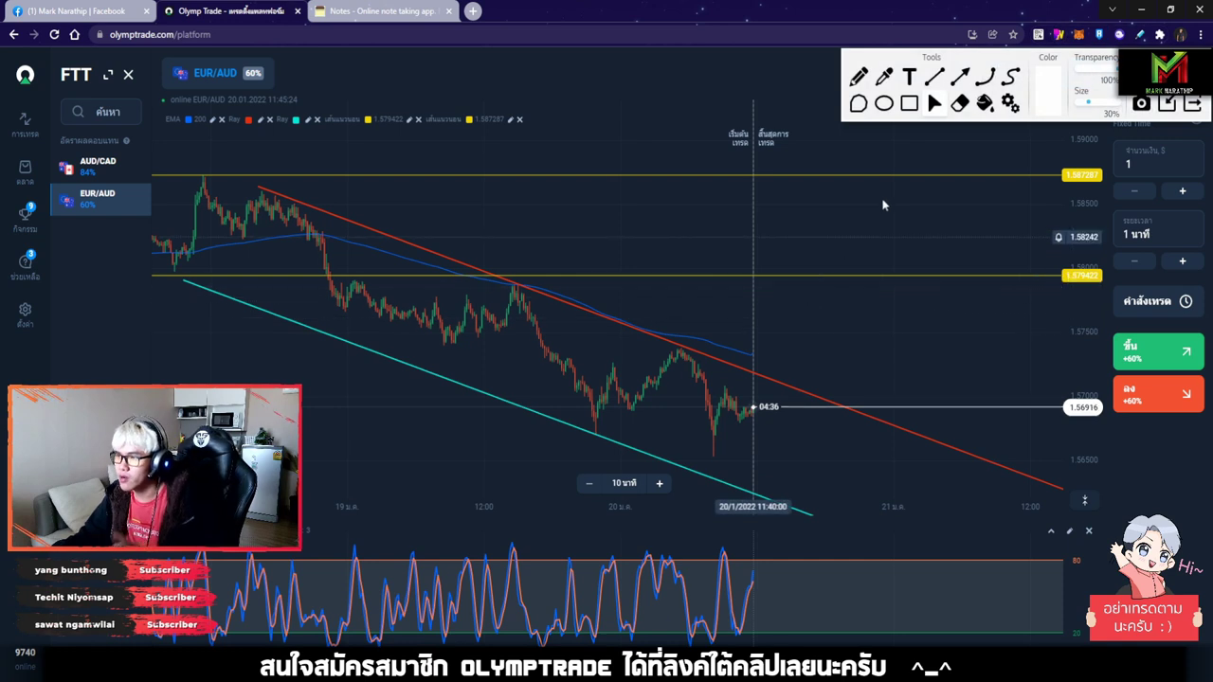
drag(186, 282, 775, 500)
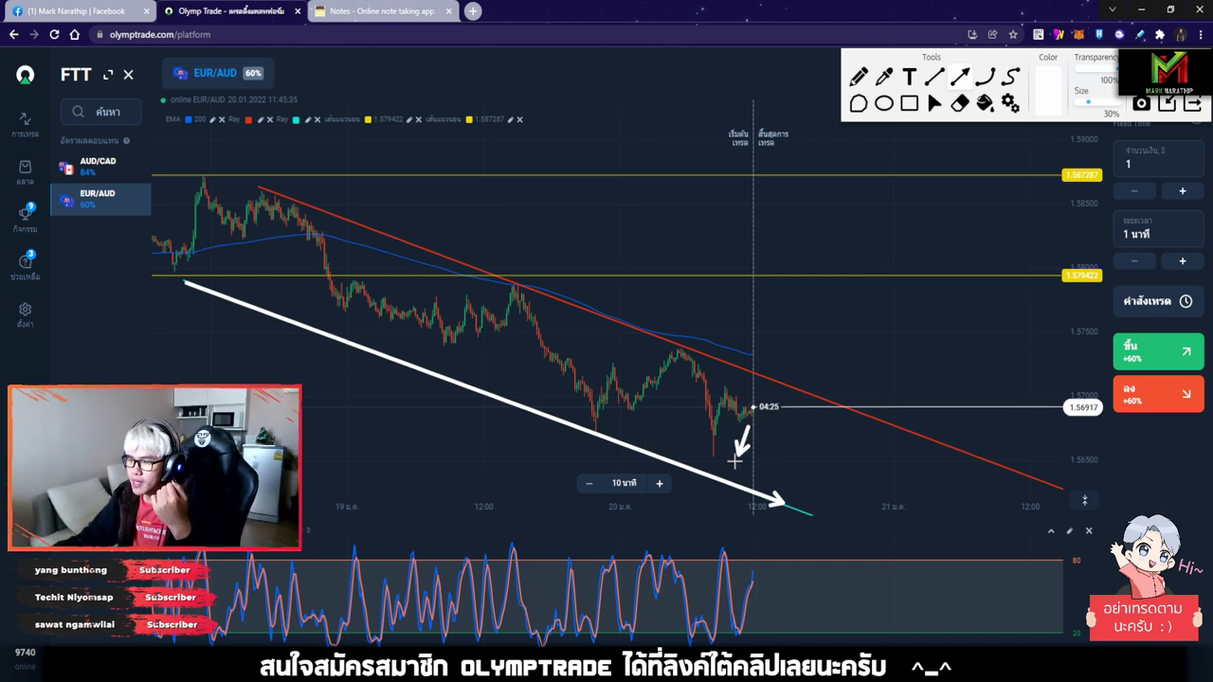
drag(735, 461, 702, 502)
key(ctrl+z)
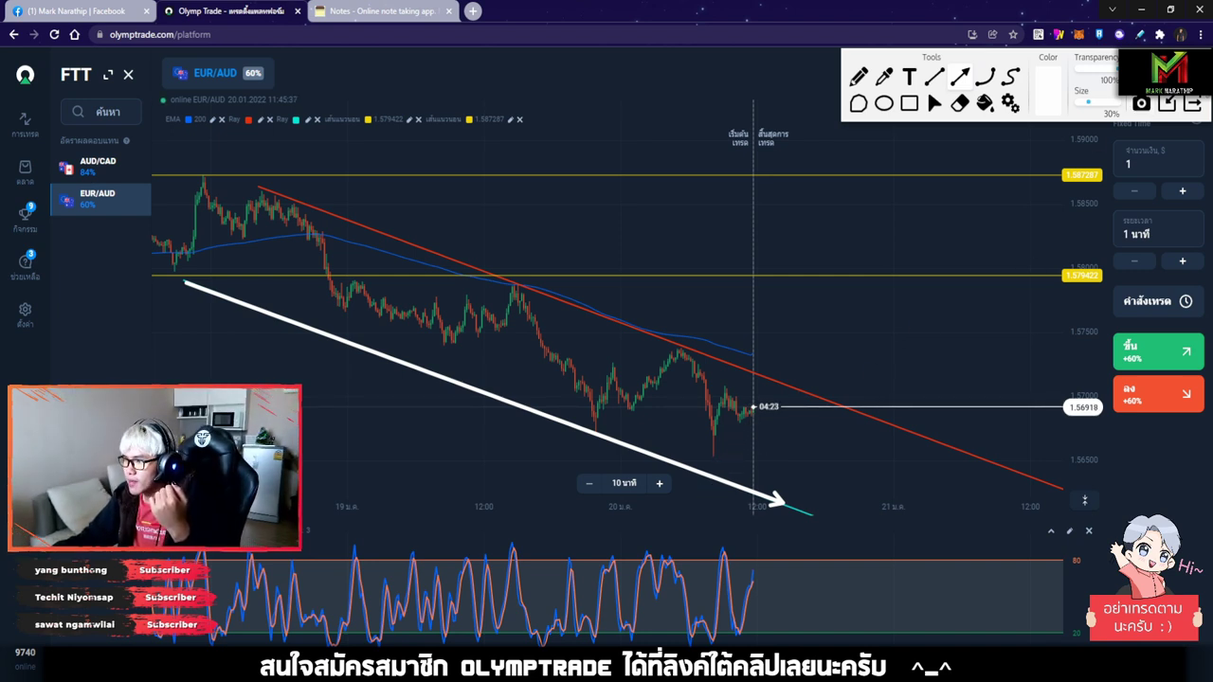
key(ctrl+z)
drag(729, 471, 706, 505)
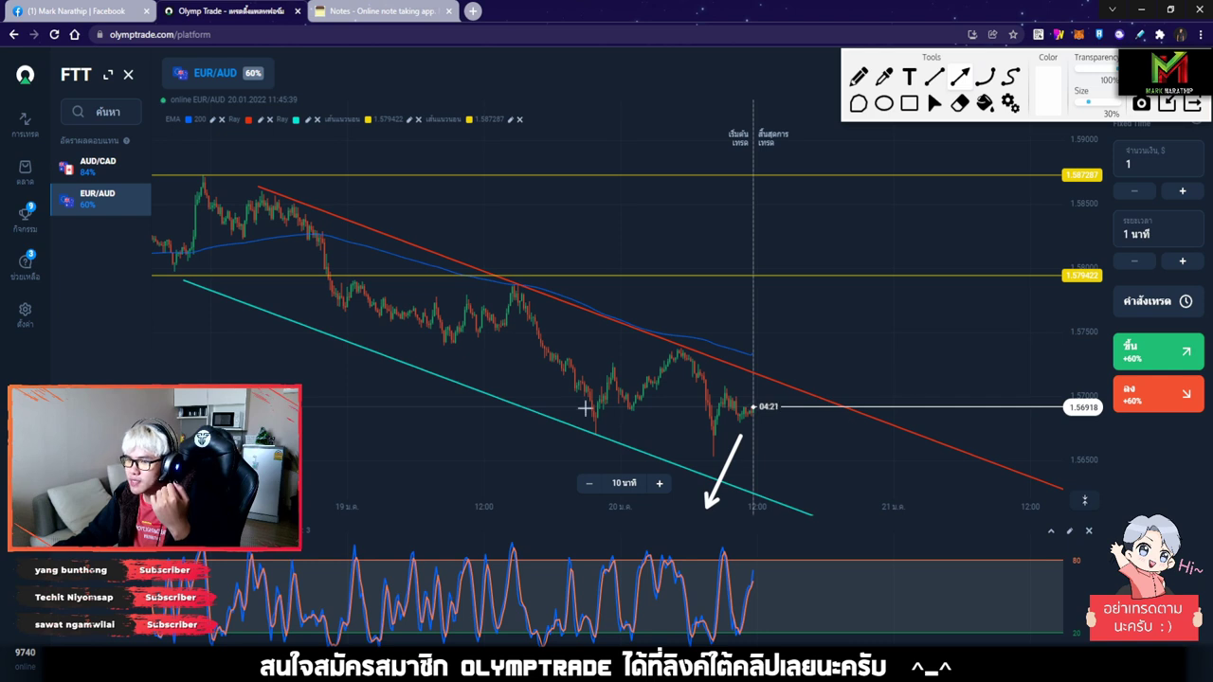
drag(541, 379, 501, 450)
drag(464, 350, 402, 425)
drag(383, 334, 331, 418)
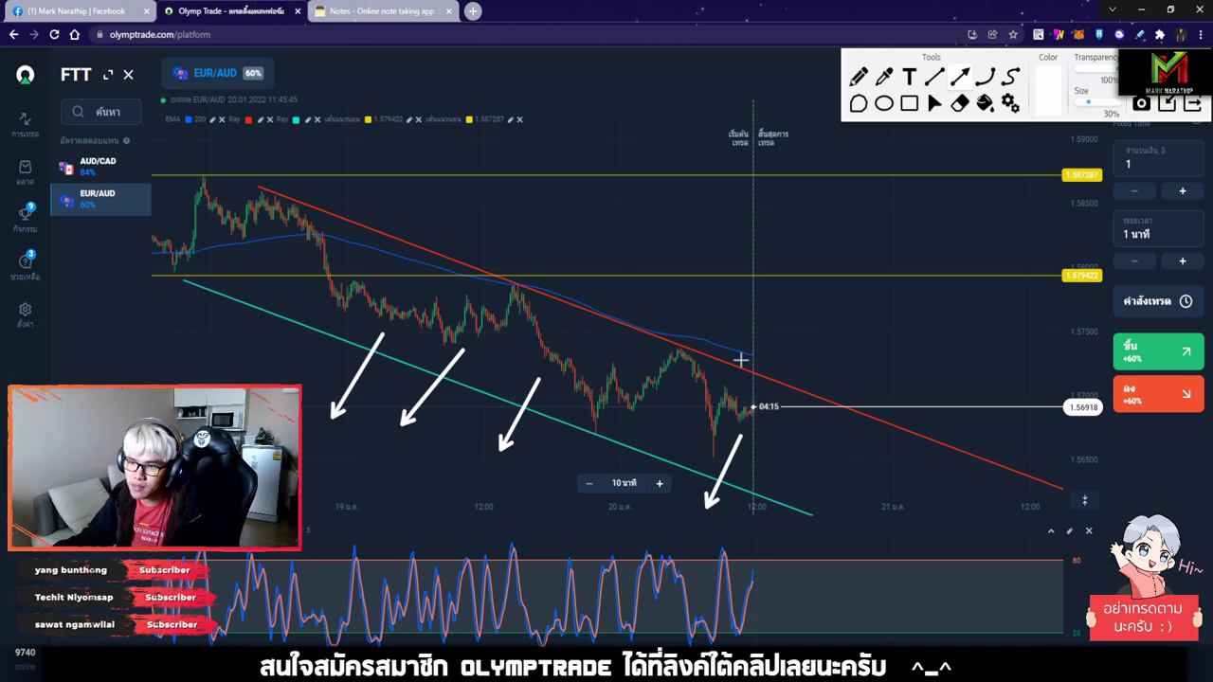
Add six white arrows pointing down onto the red trendline's touches.
drag(404, 193, 448, 278)
drag(496, 187, 546, 295)
drag(573, 218, 603, 354)
drag(640, 247, 690, 391)
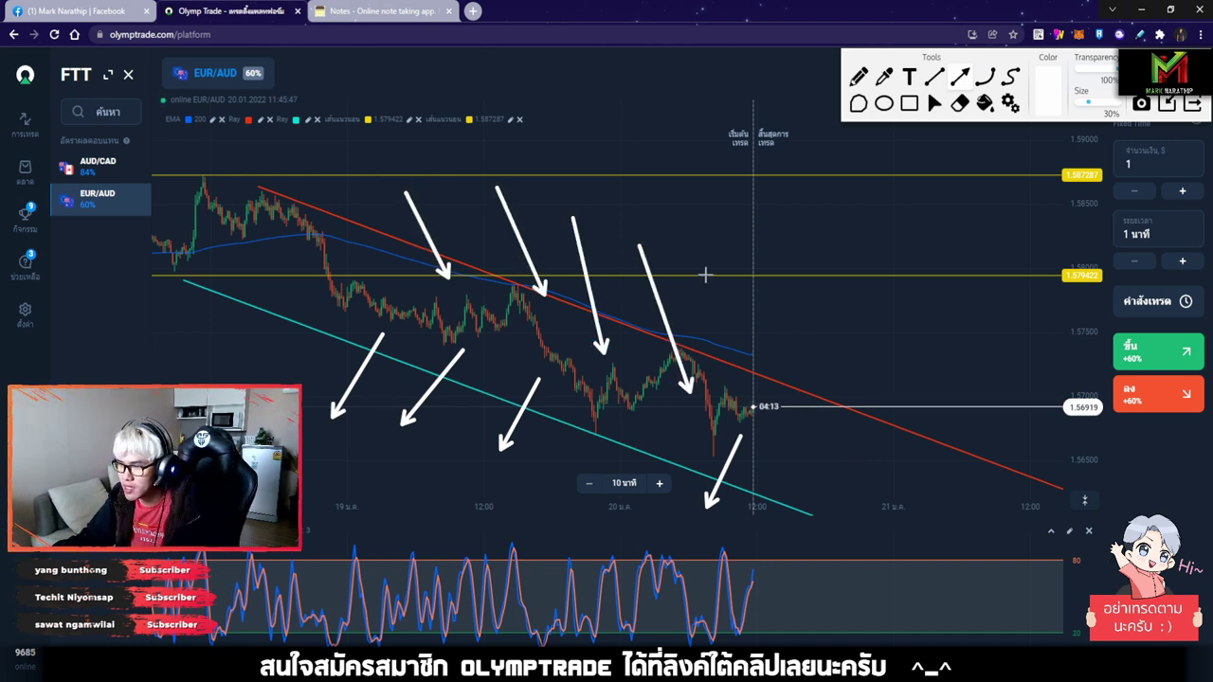
drag(706, 275, 751, 392)
drag(773, 272, 791, 363)
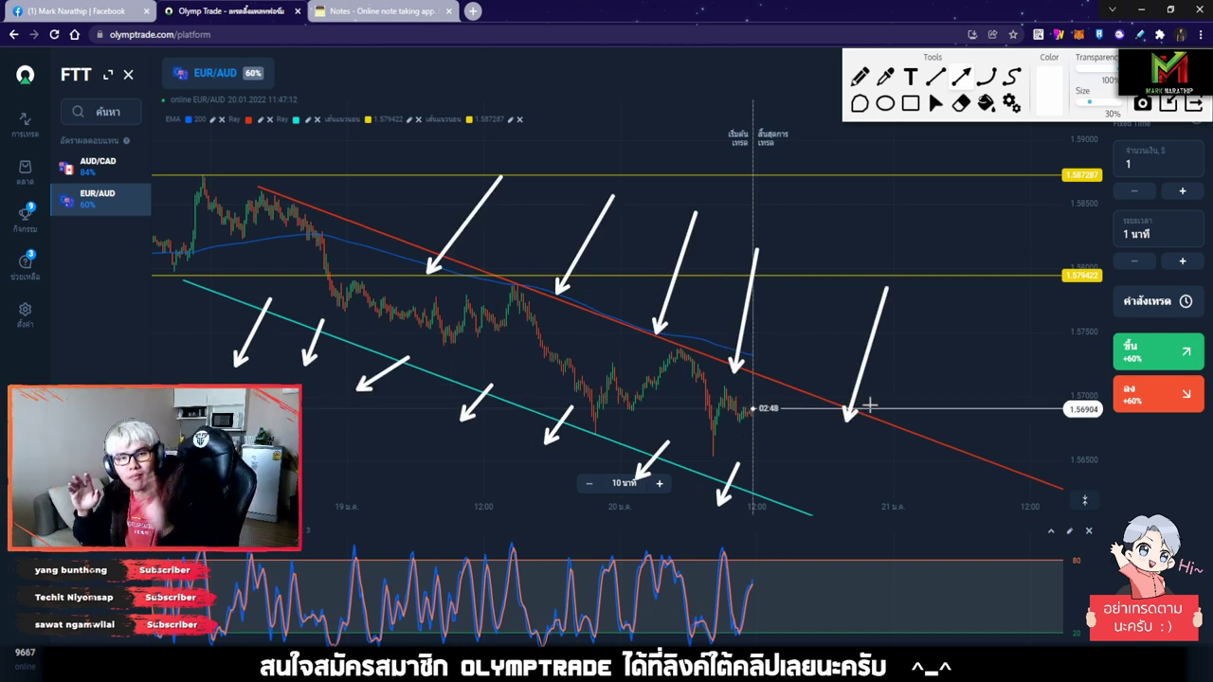
Trace the downward price swings with five arrows, then clear all arrows and hide the drawing tools.
drag(303, 230, 558, 358)
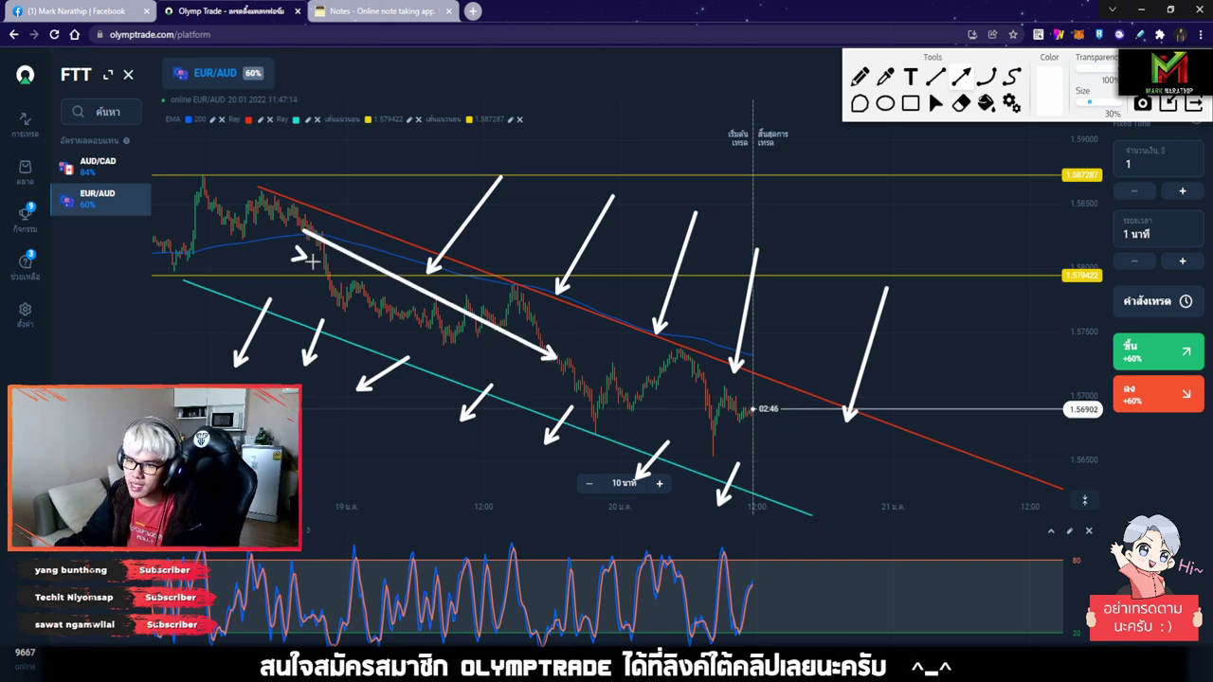
drag(303, 256, 501, 349)
drag(566, 329, 656, 387)
drag(576, 379, 656, 417)
drag(584, 406, 654, 425)
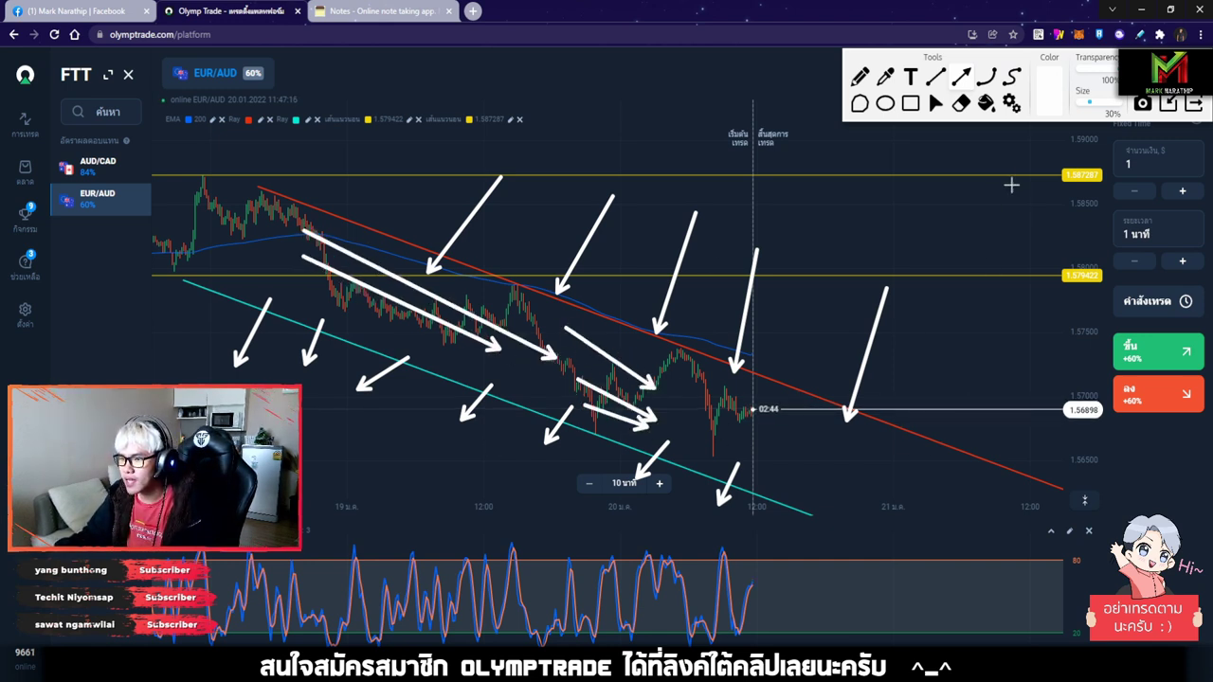
click(986, 103)
click(936, 103)
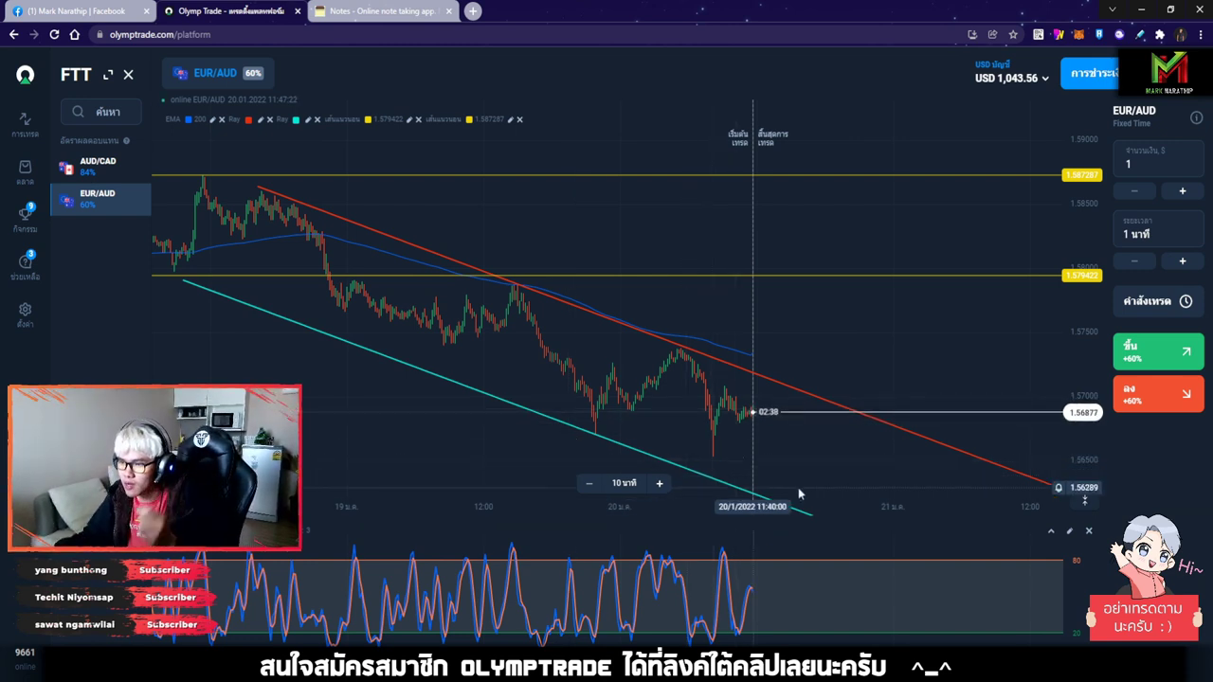
Pan and auto-fit the EUR/AUD price scale around the channel, then switch to the money-management note tab.
drag(716, 483, 661, 445)
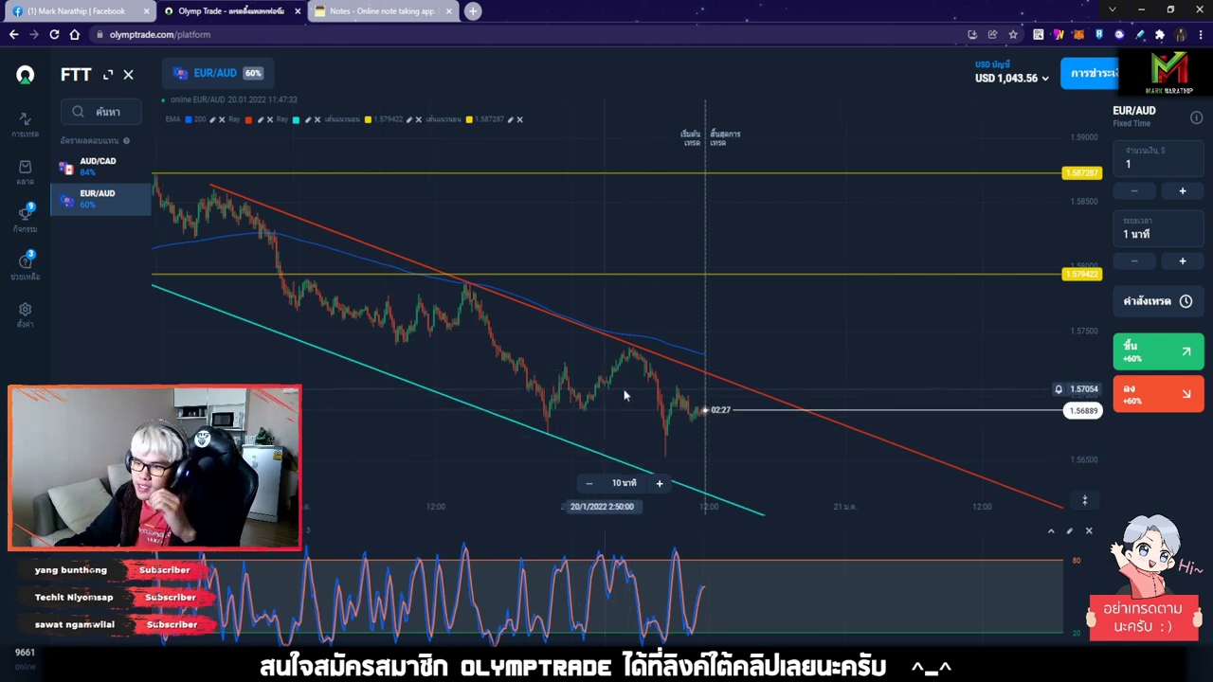
scroll(405, 408, down, 3)
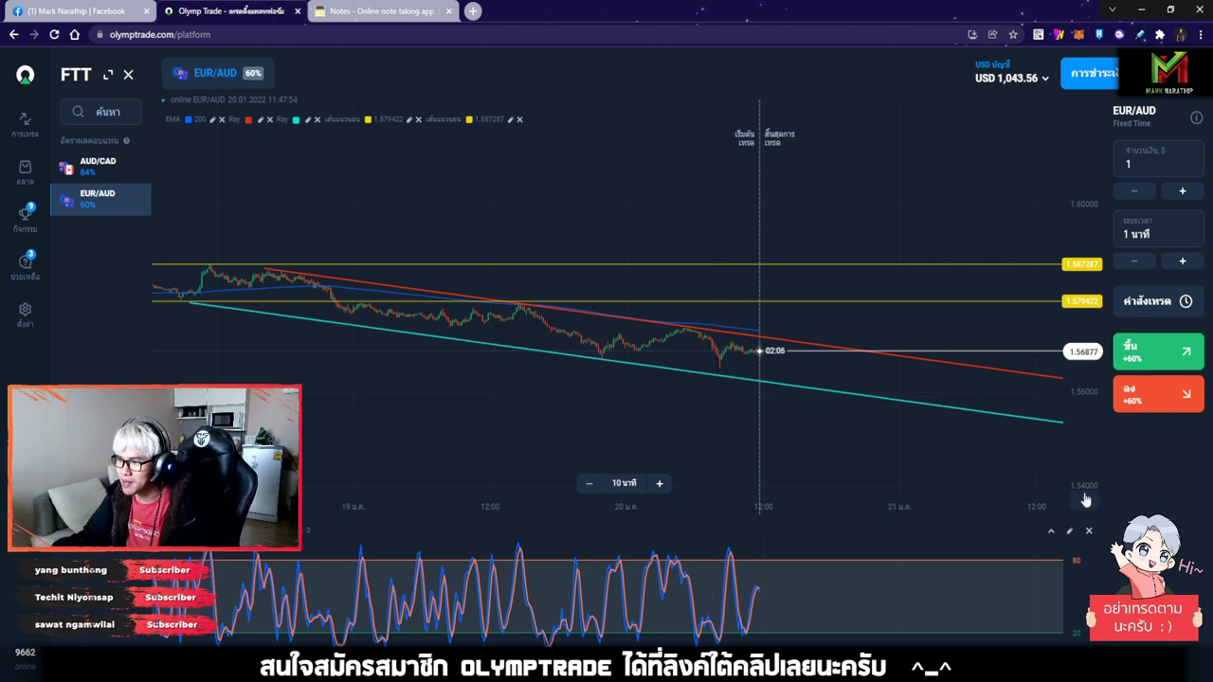
click(1084, 500)
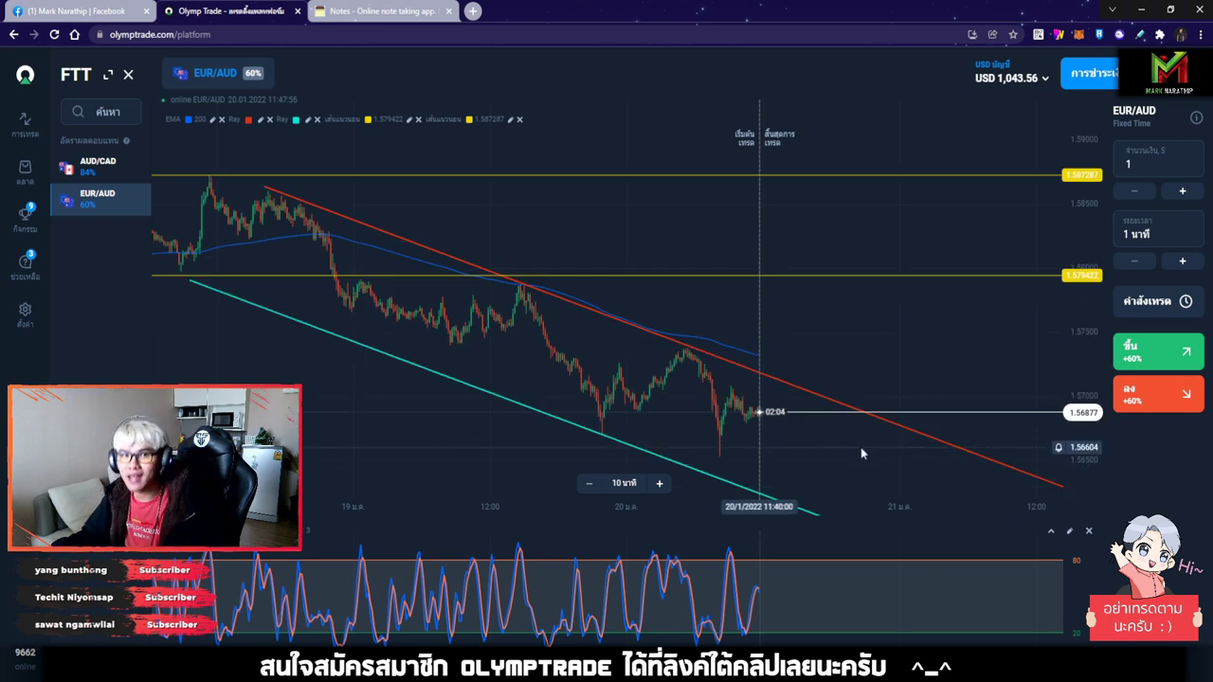
drag(860, 447, 796, 451)
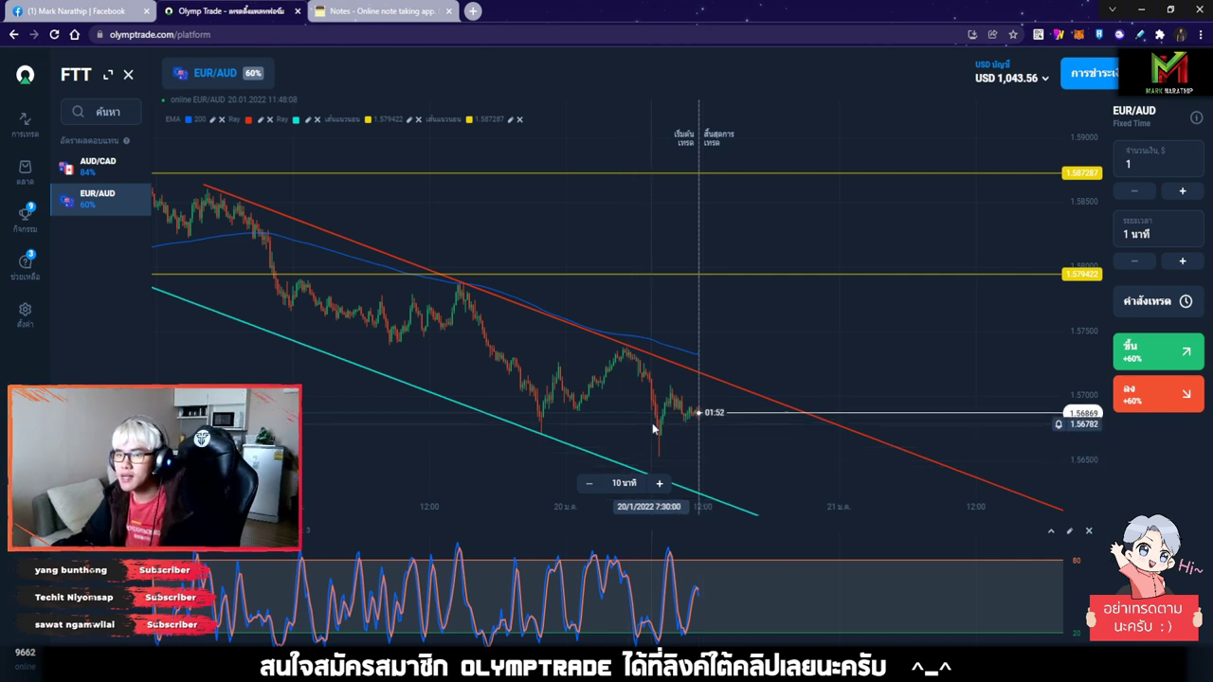
click(384, 12)
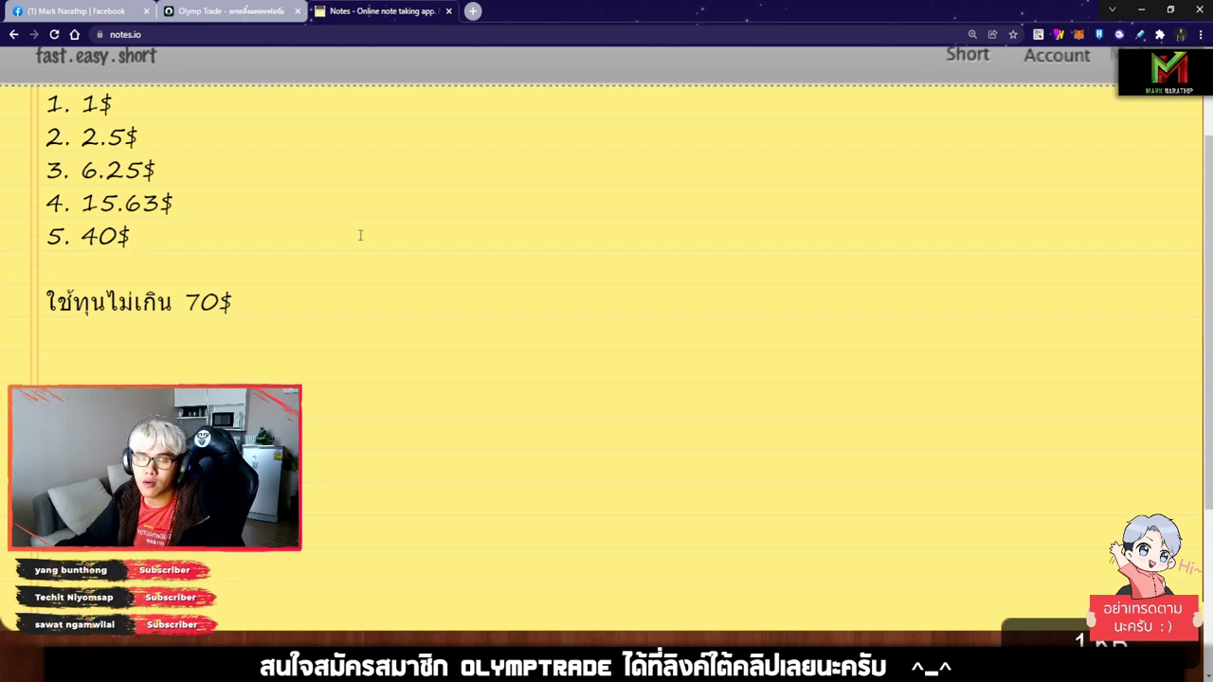
Highlight the 70$ capital limit and the five 1$–40$ stakes, then return to the EUR/AUD chart.
double_click(283, 328)
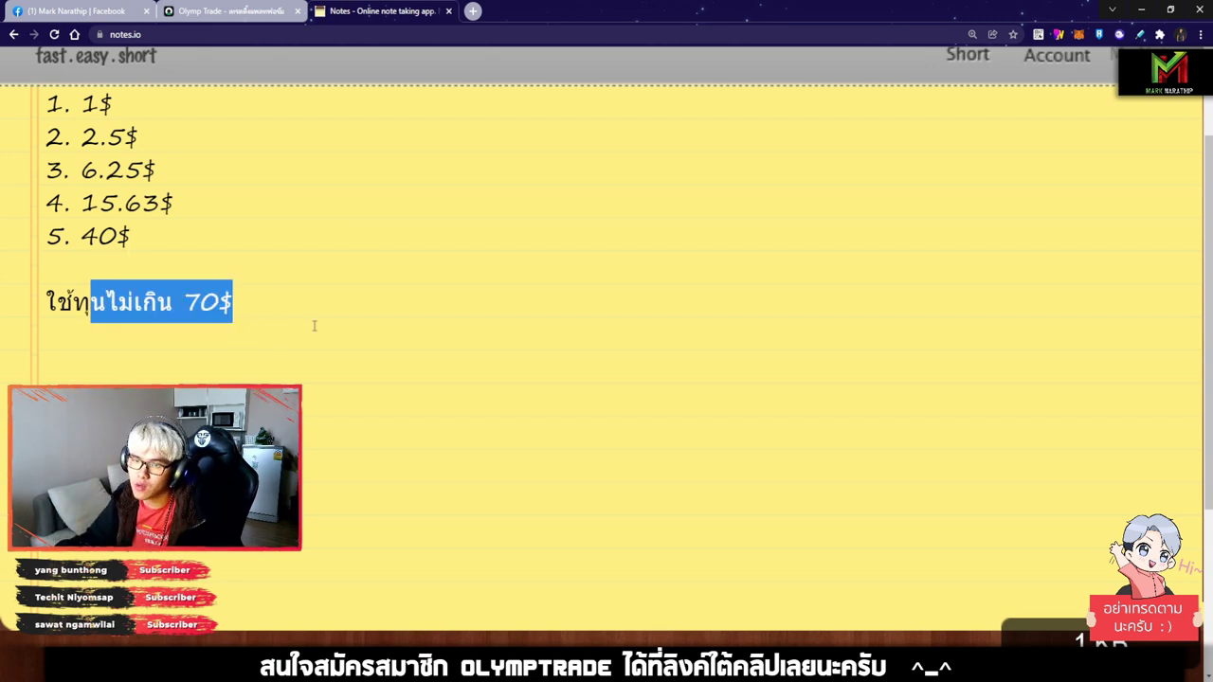
click(293, 303)
scroll(286, 300, down, 1)
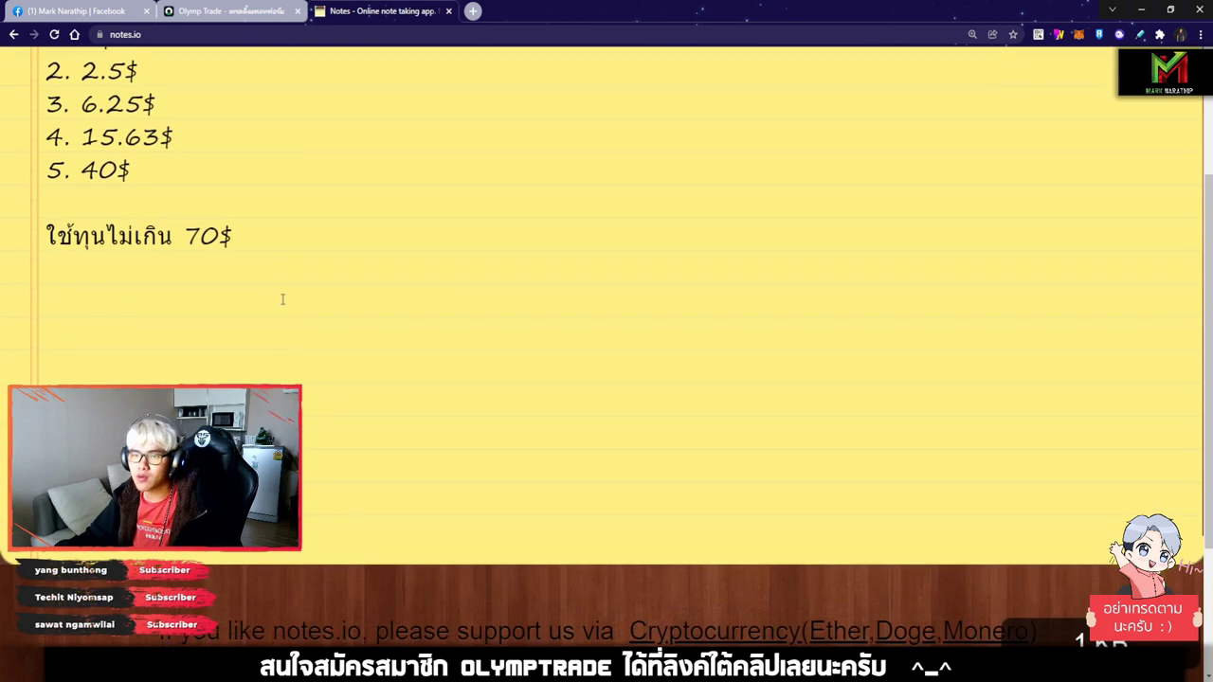
scroll(176, 237, up, 1)
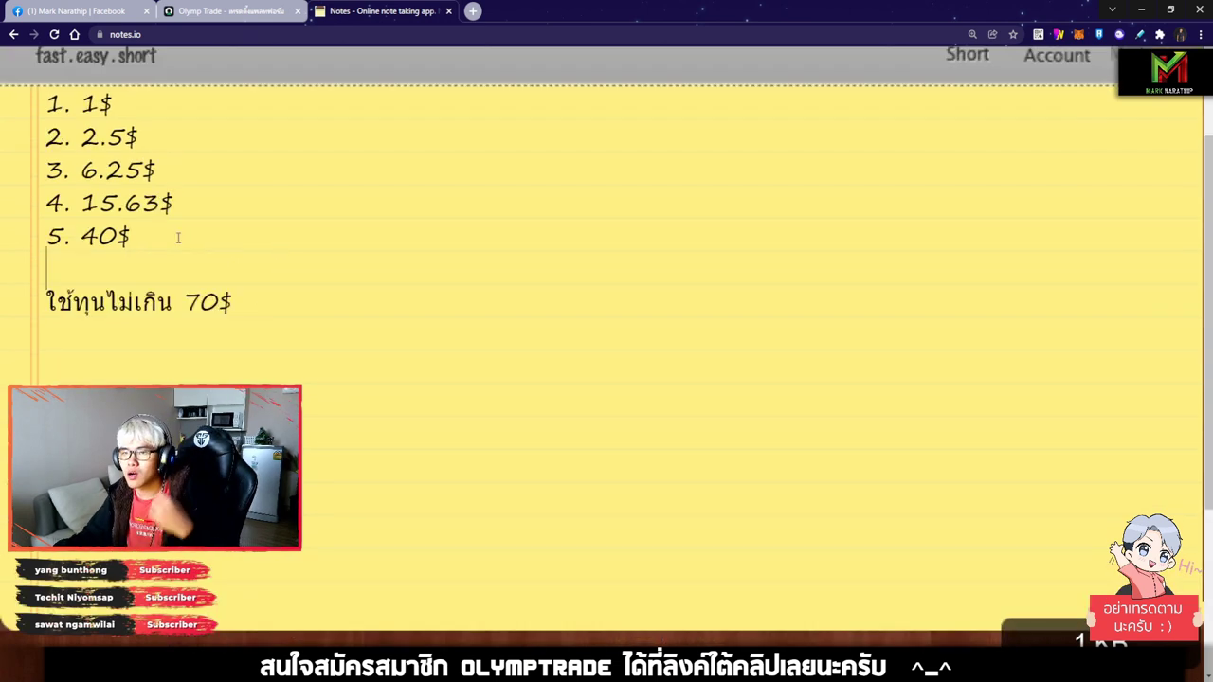
drag(176, 238, 24, 88)
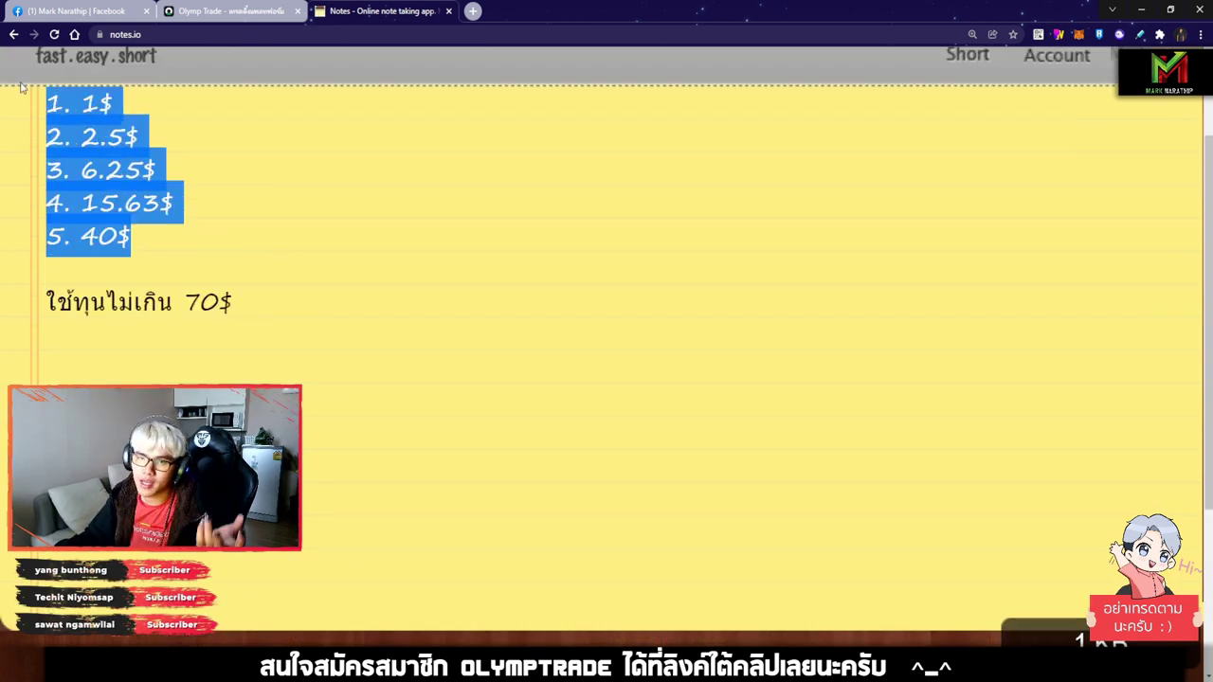
click(211, 244)
click(243, 12)
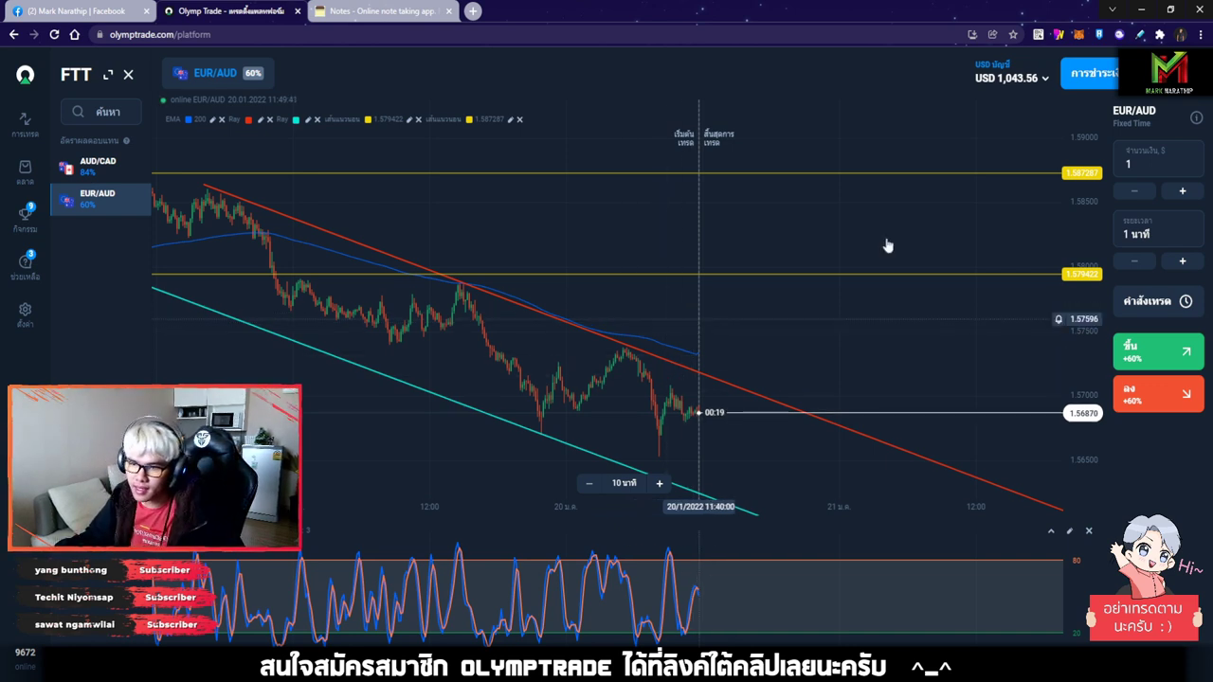
drag(816, 313, 856, 319)
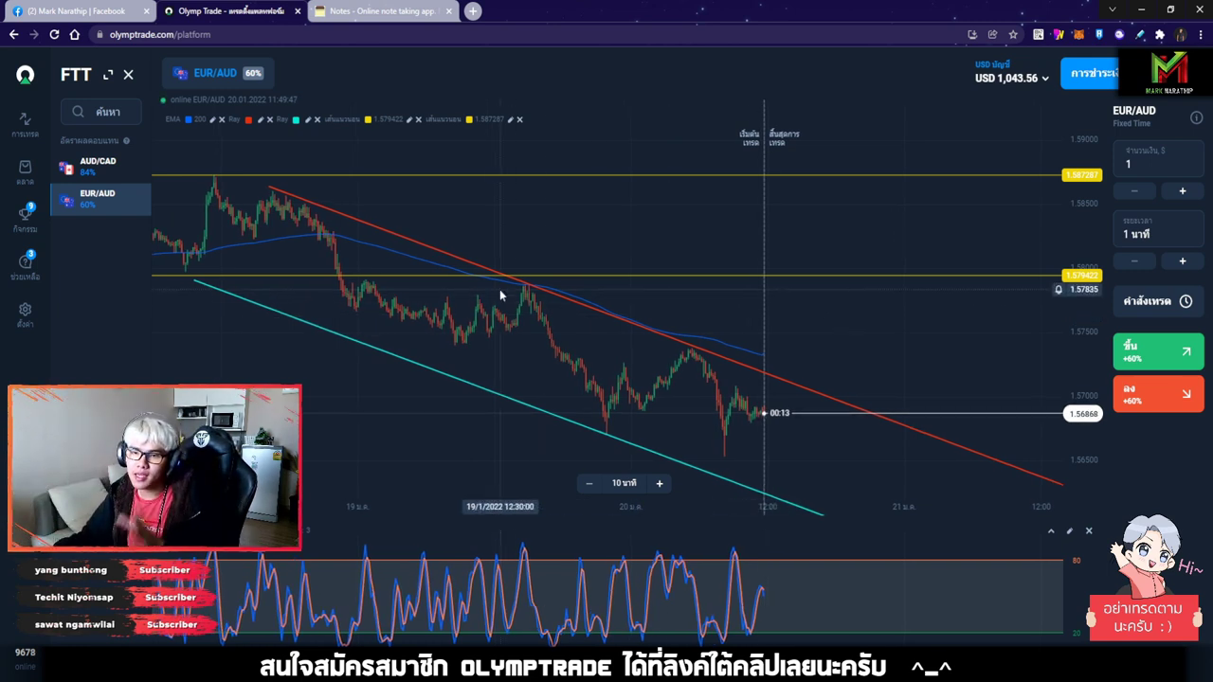
click(95, 166)
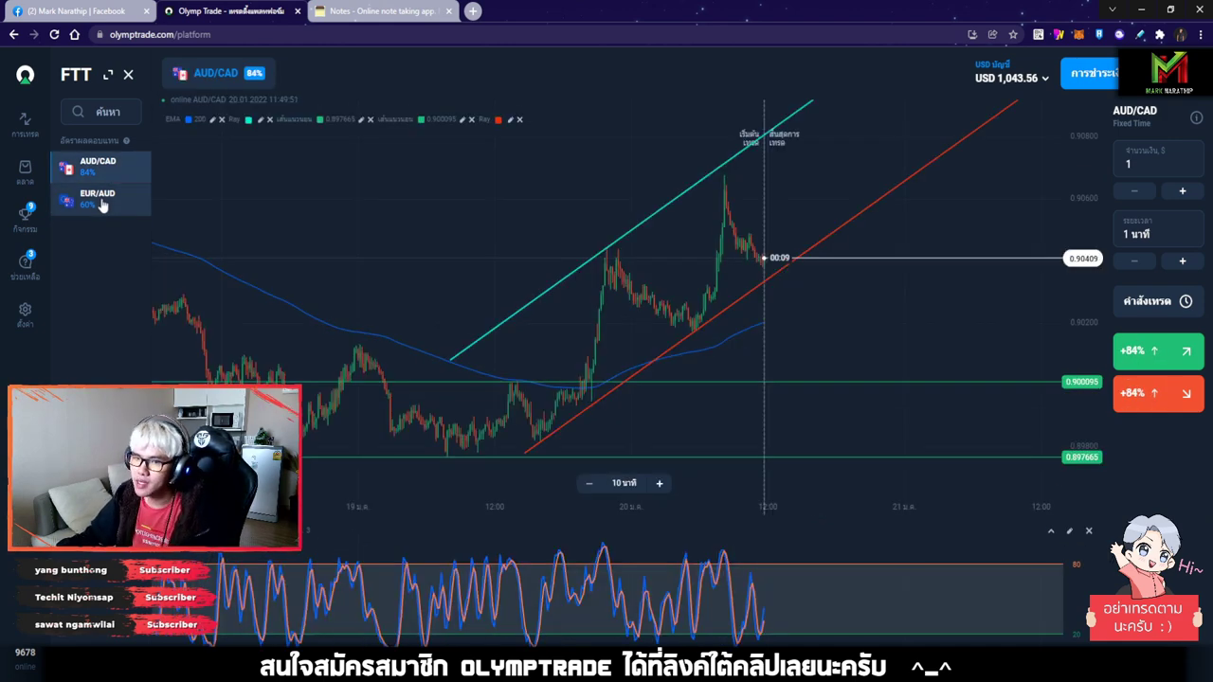
click(99, 198)
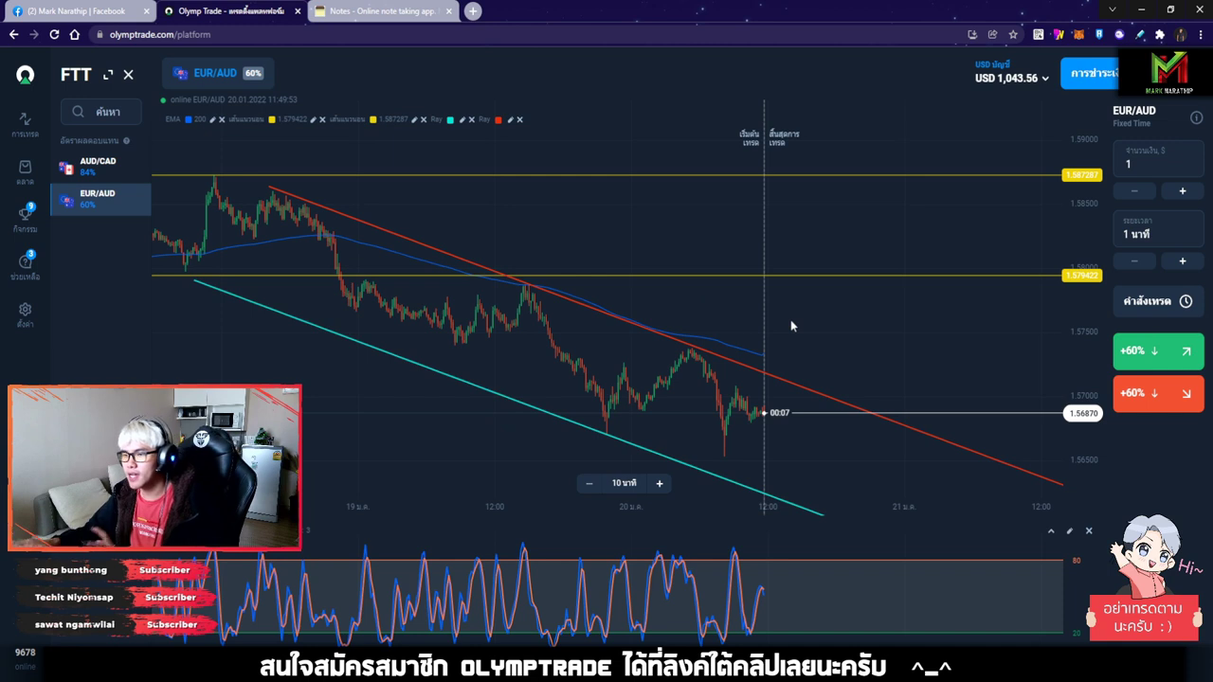